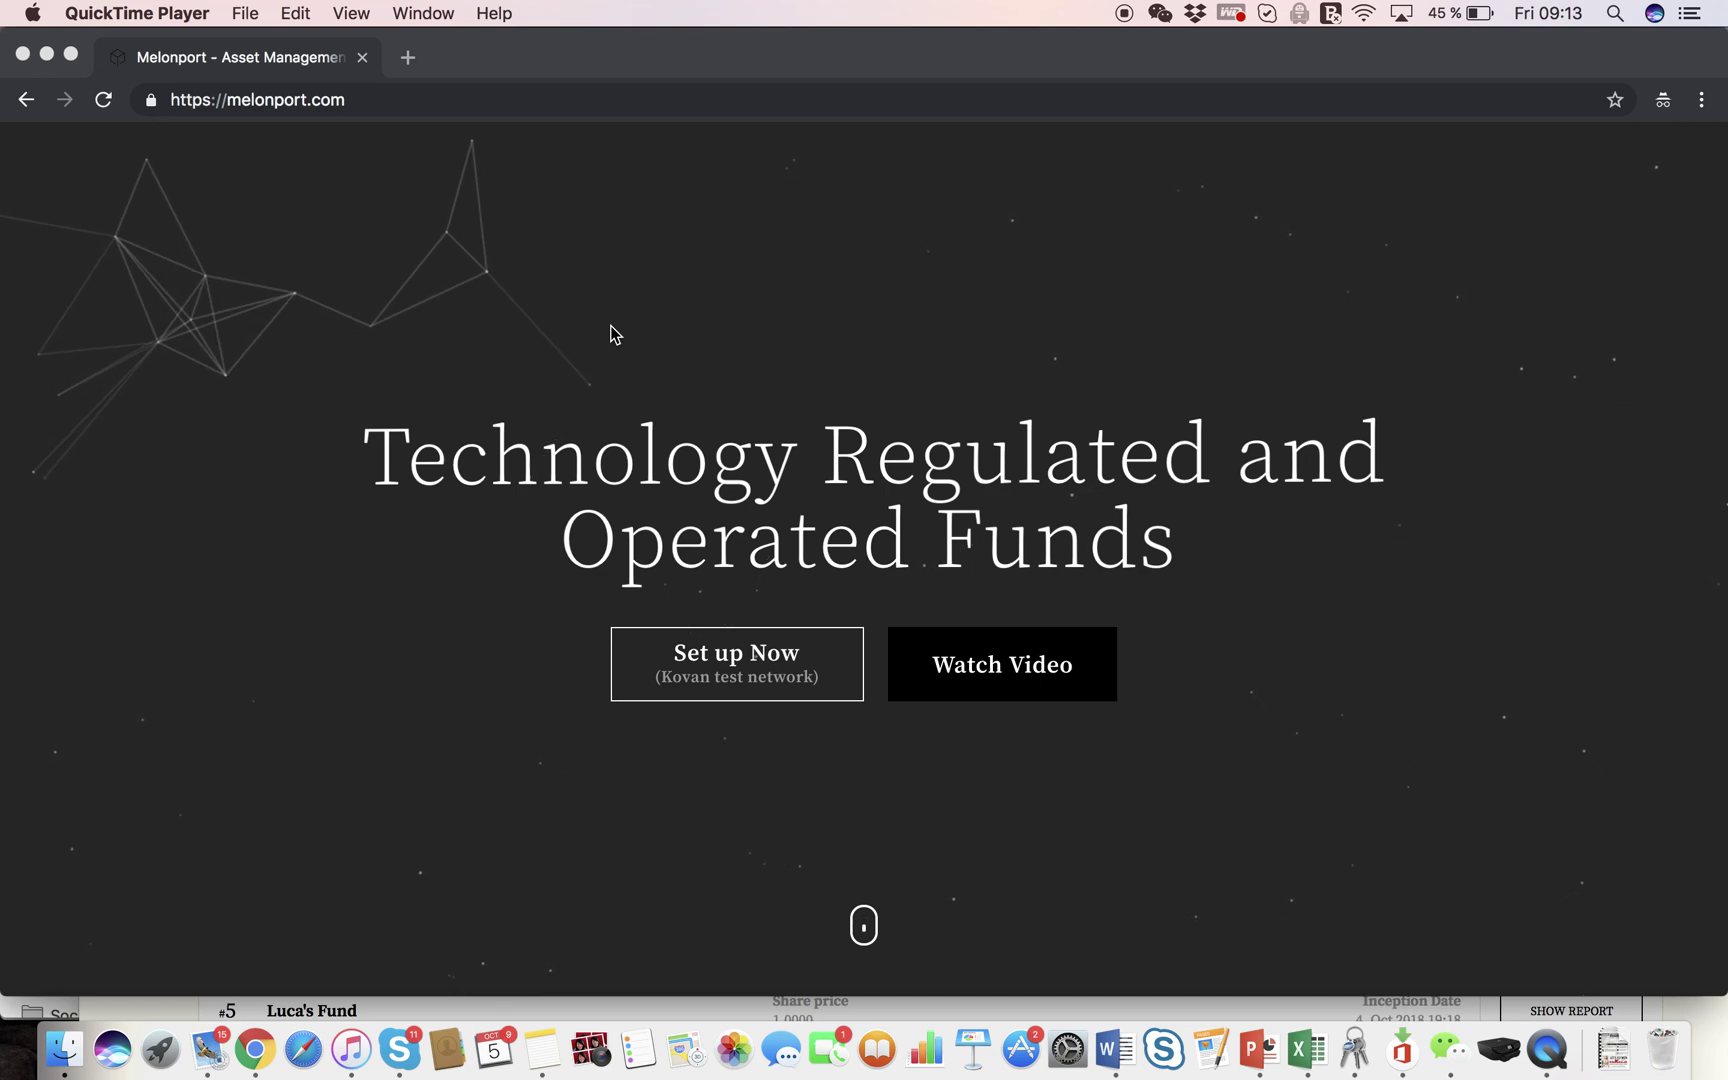
Step: Load the melon.fund website in Chrome
click(585, 97)
text(mel)
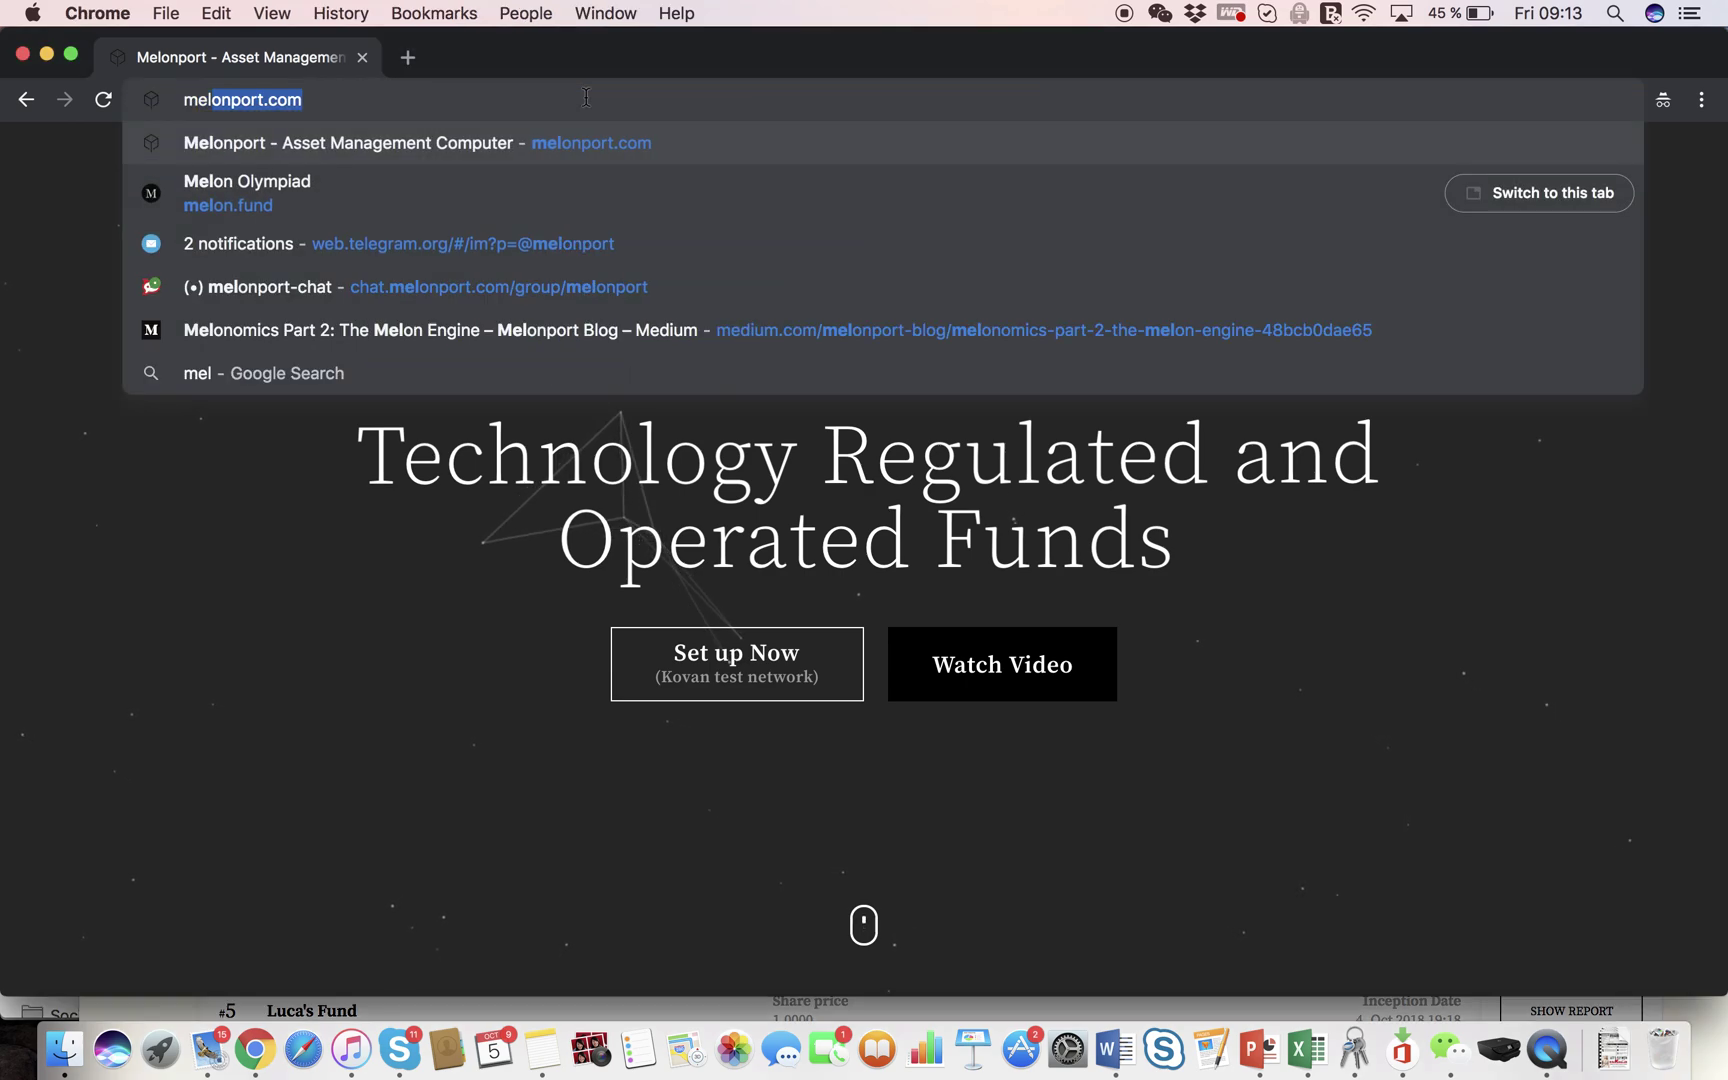
text(on.fund)
key(Return)
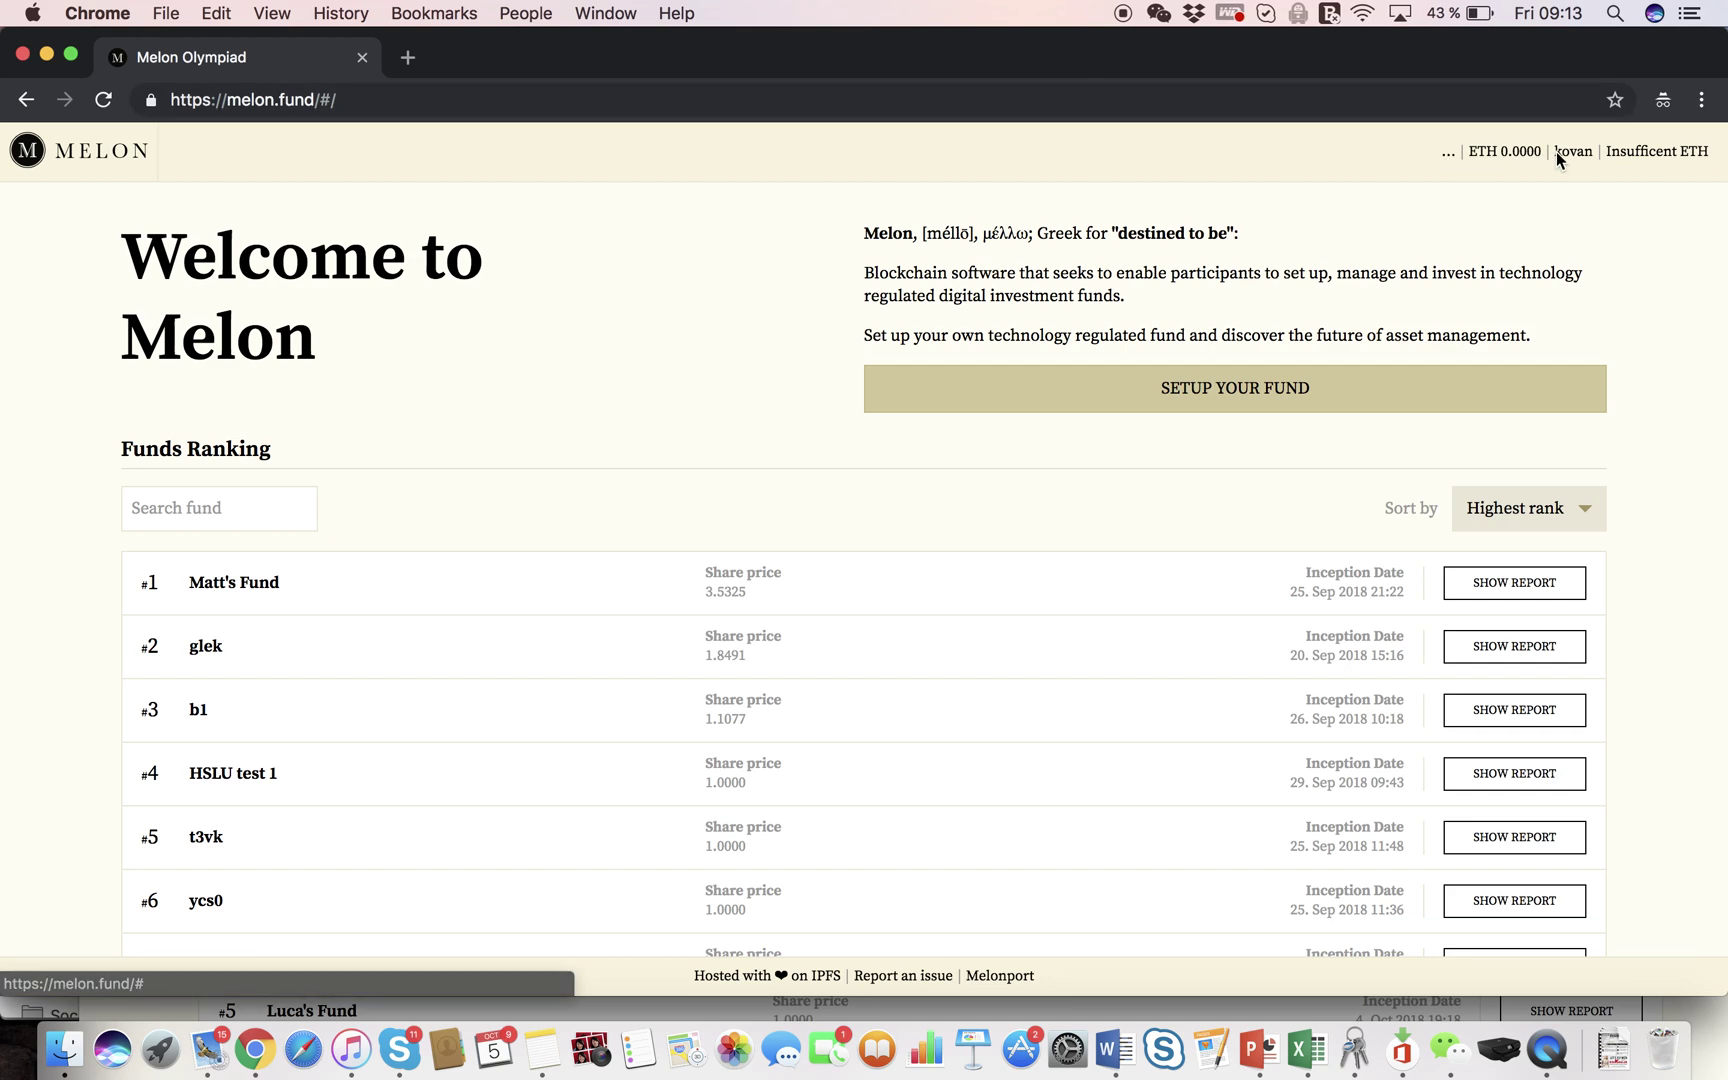
Step: Browse the Funds Ranking list and return to the top with Matt's Fund at #1
drag(1591, 152, 1556, 152)
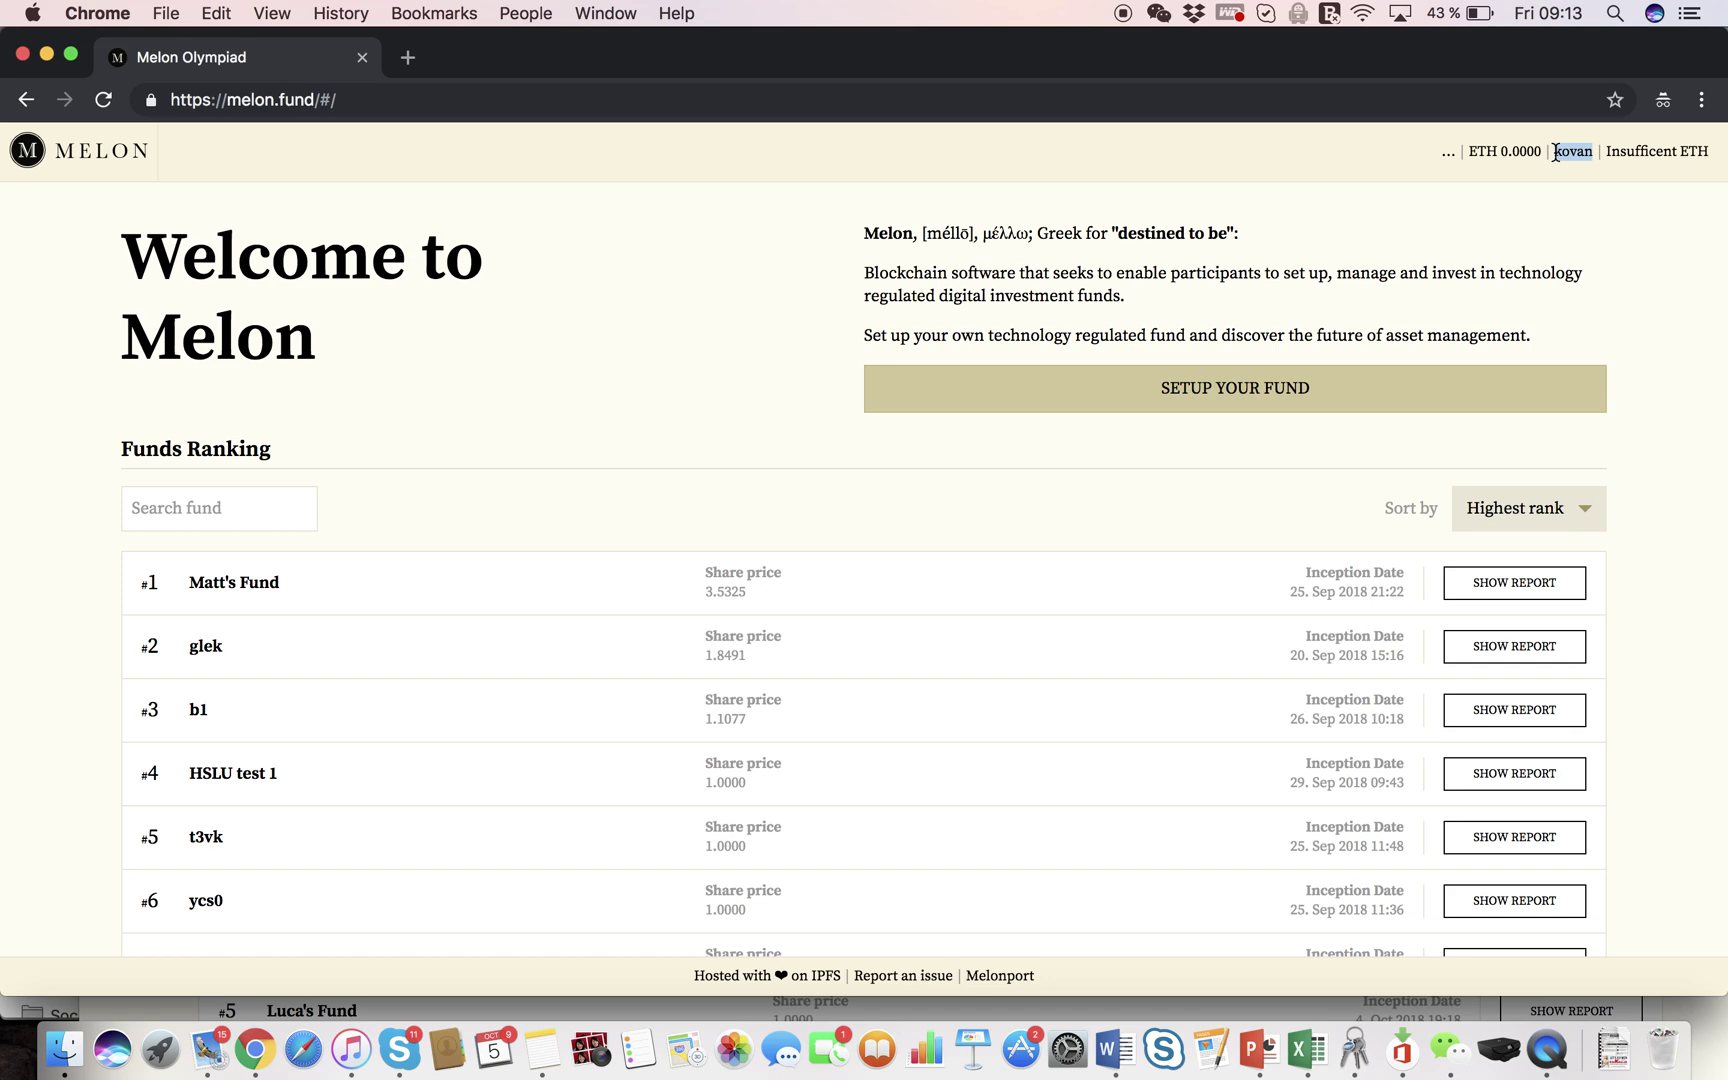
click(1527, 235)
scroll(714, 305, down, 1)
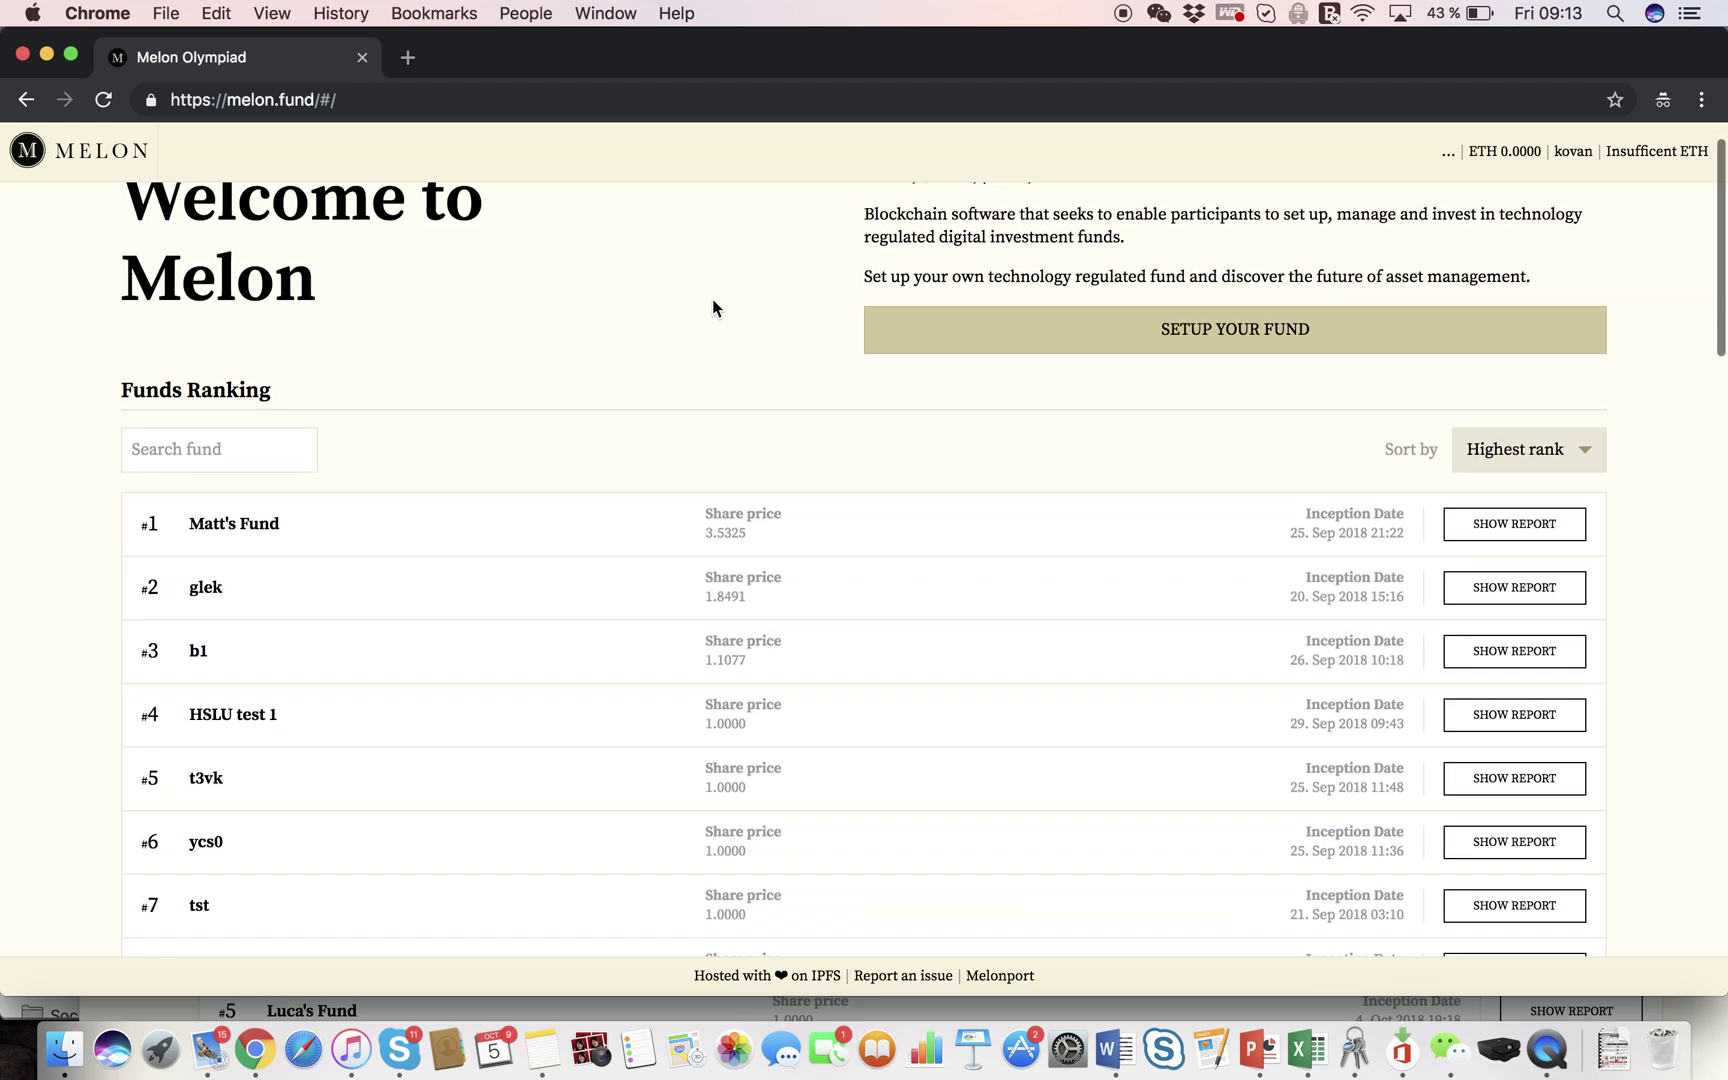
scroll(713, 306, up, 1)
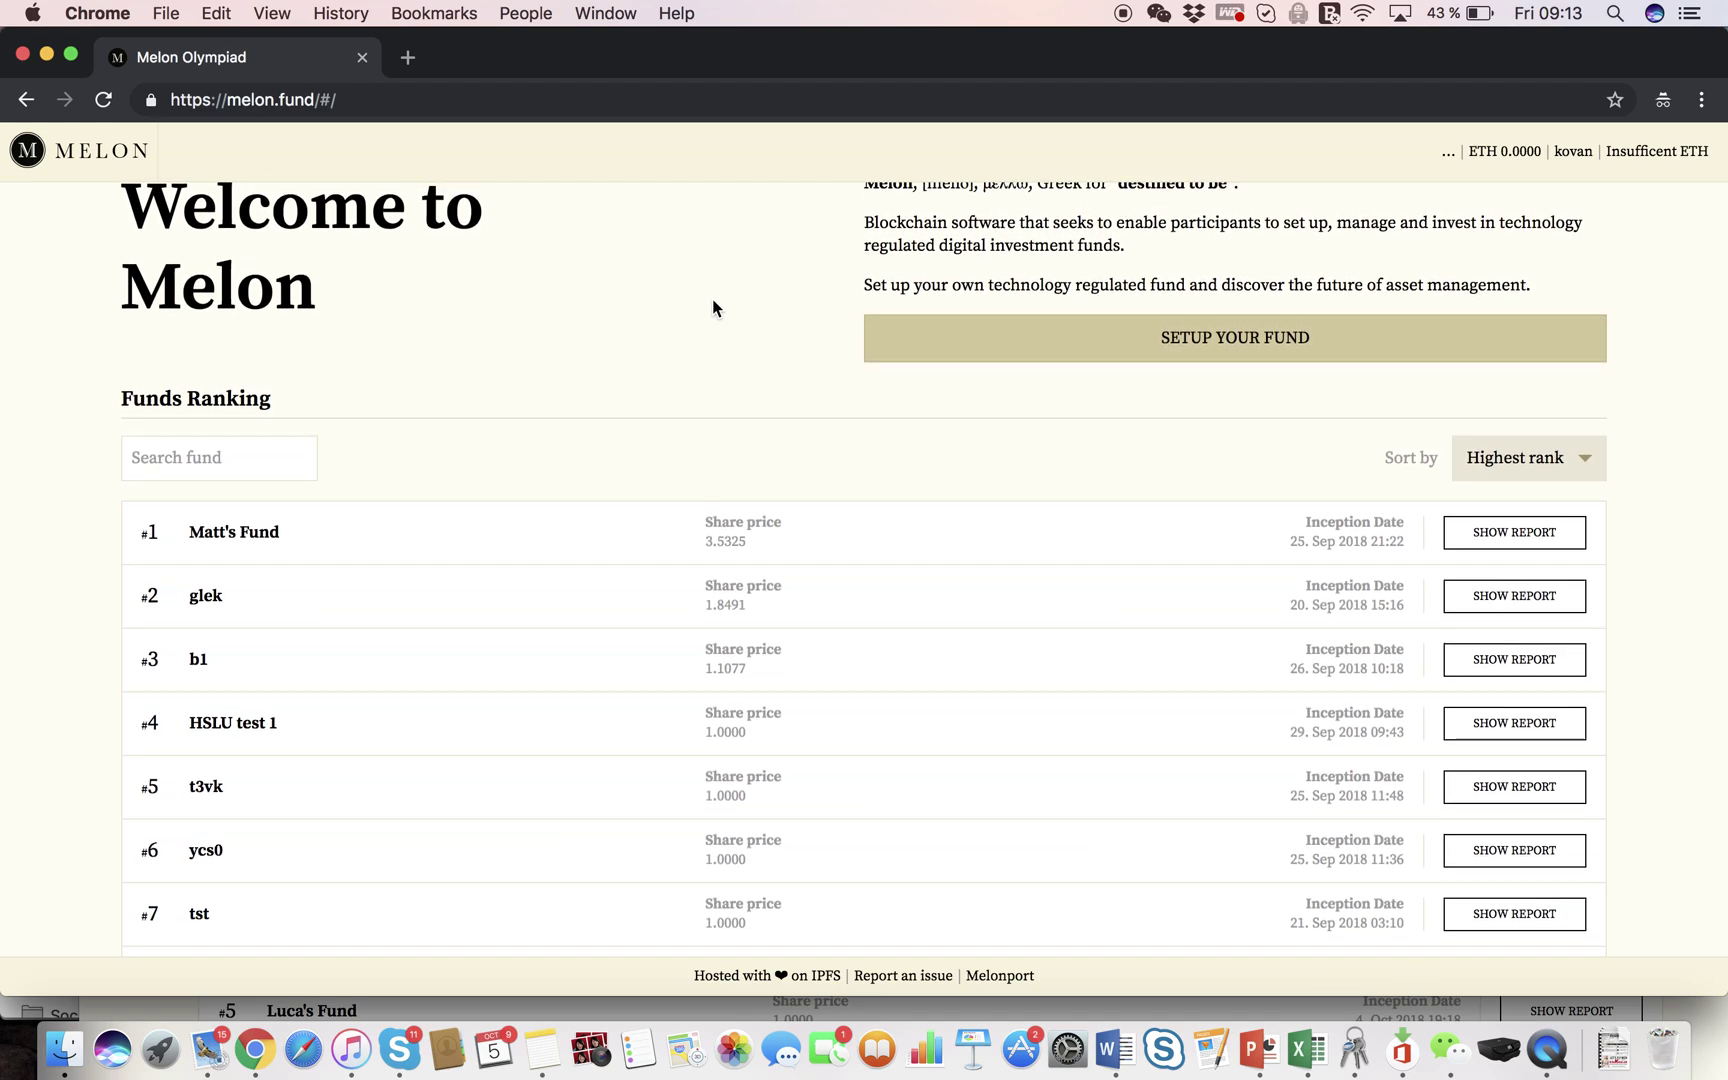
scroll(575, 360, down, 1)
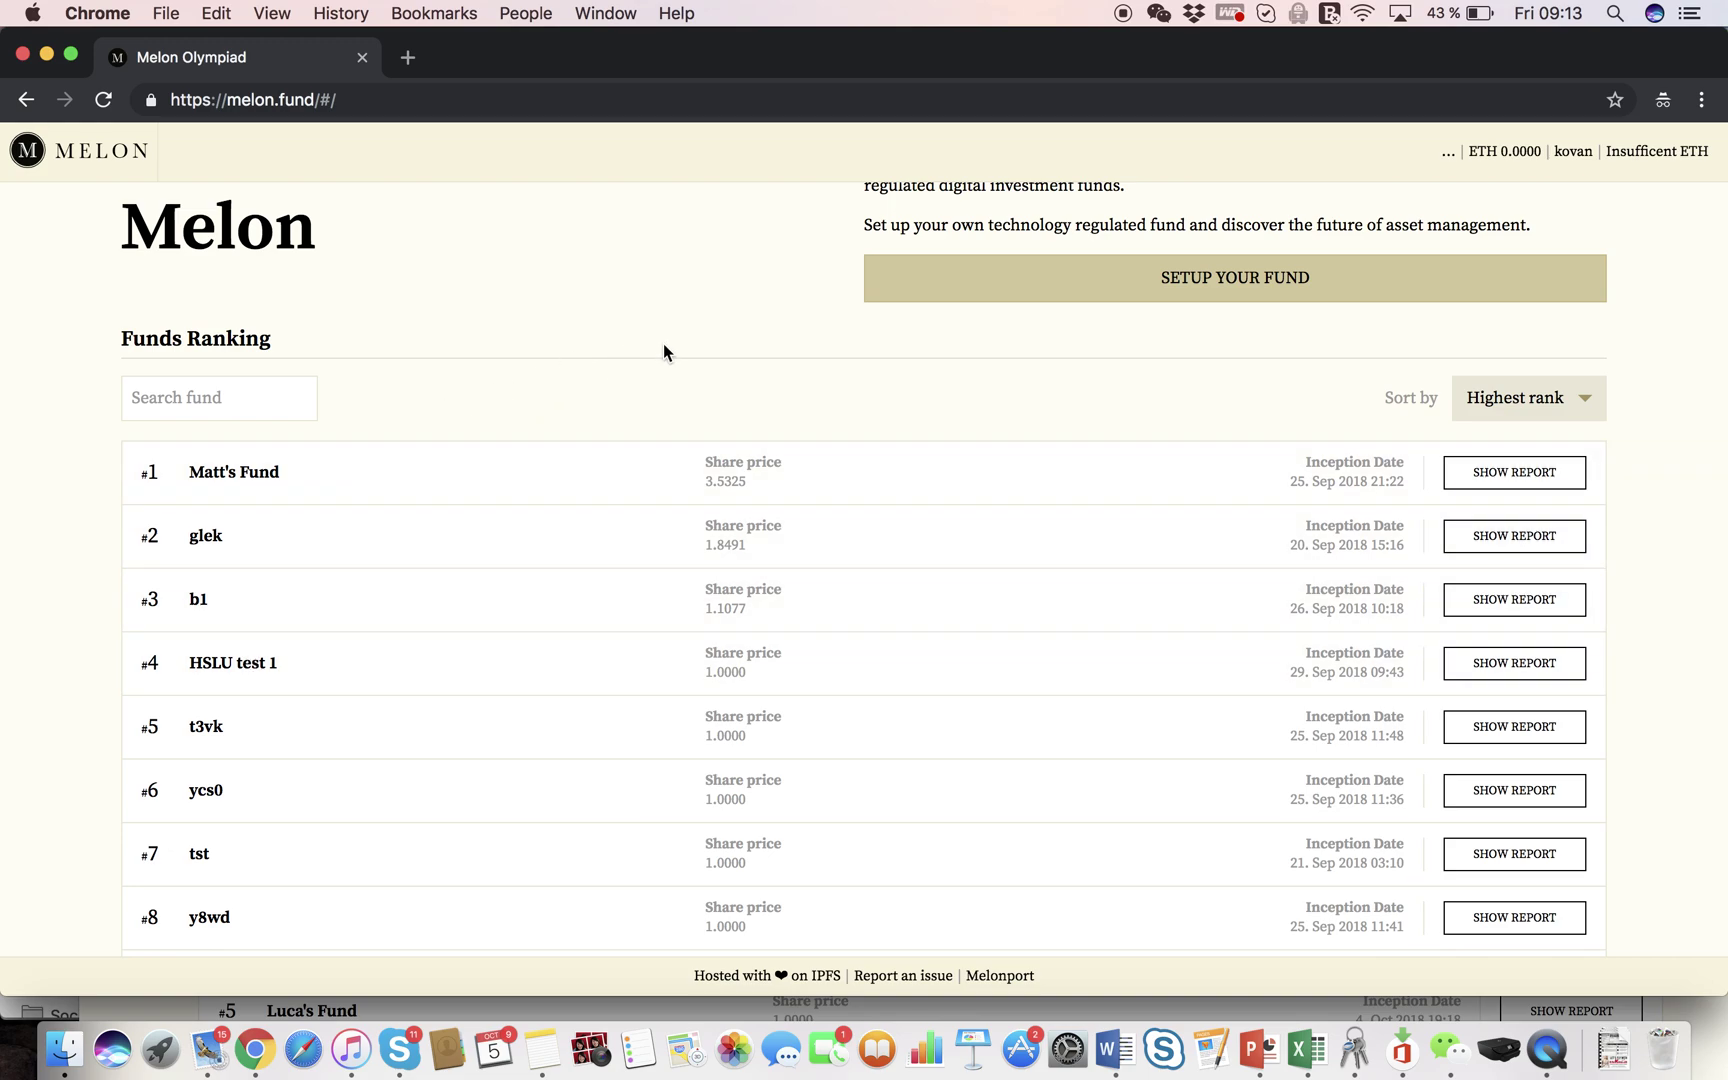
scroll(710, 787, down, 15)
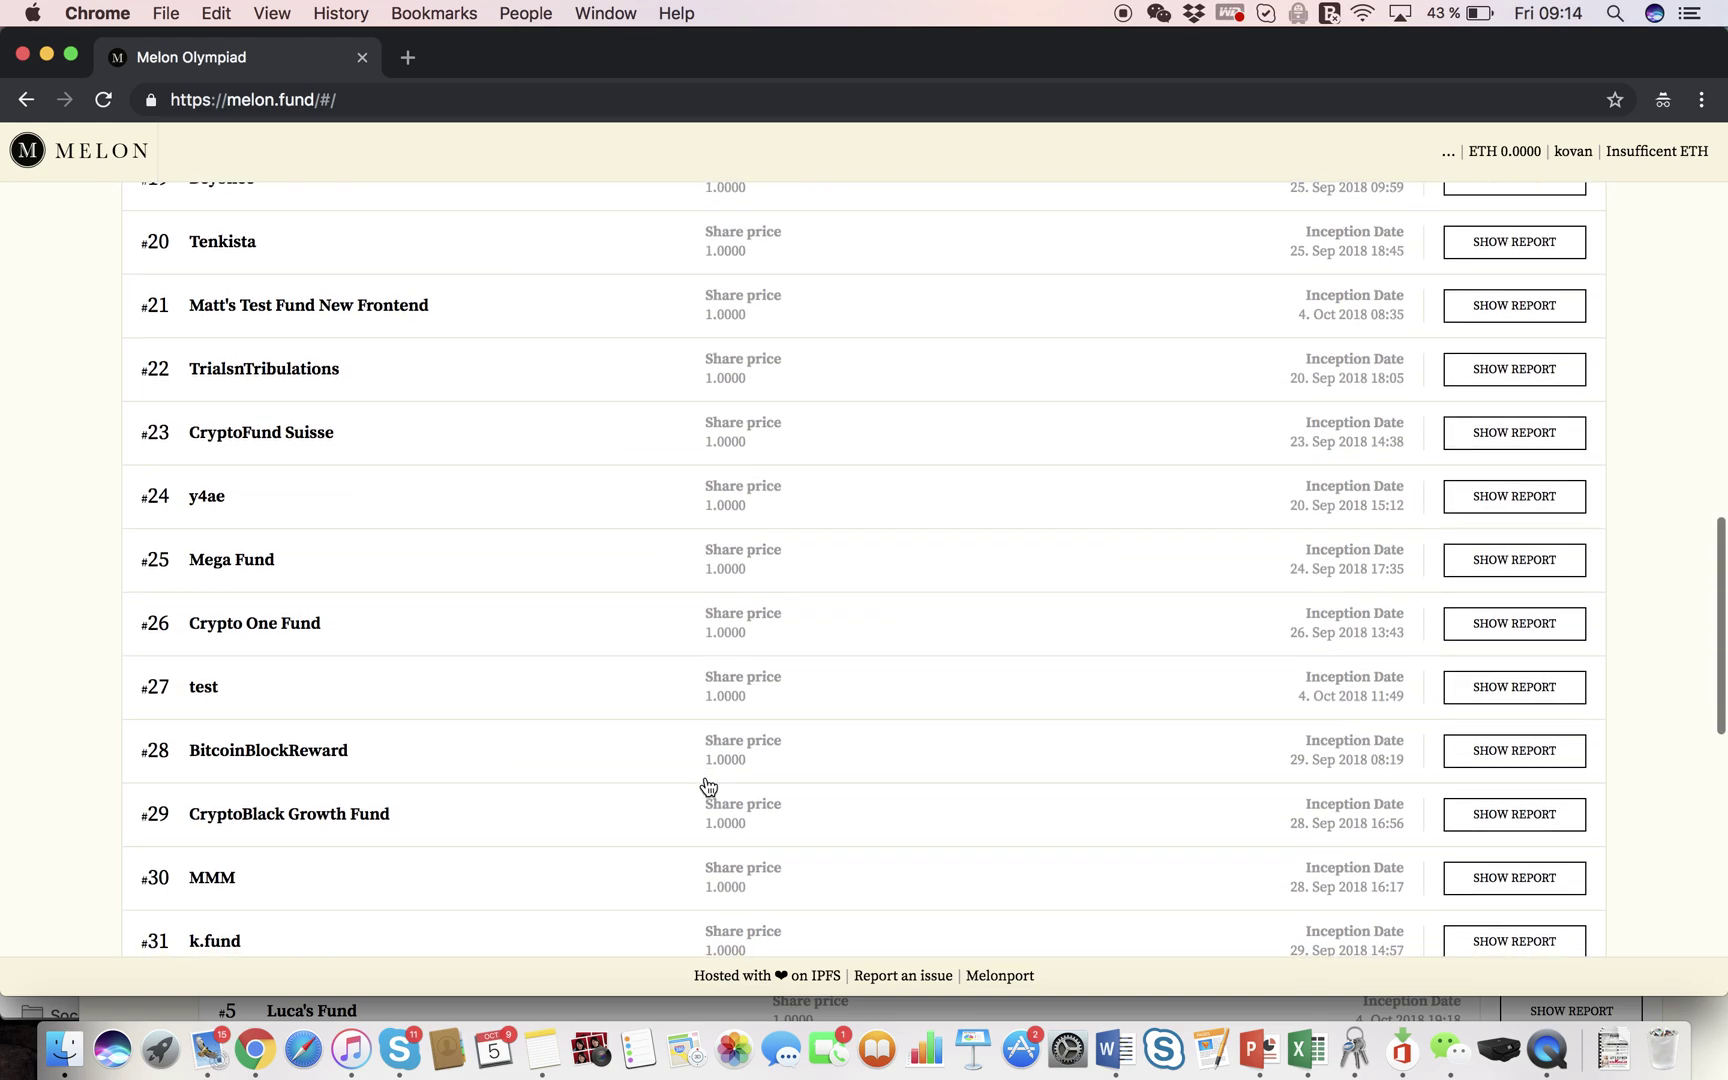
scroll(709, 787, up, 20)
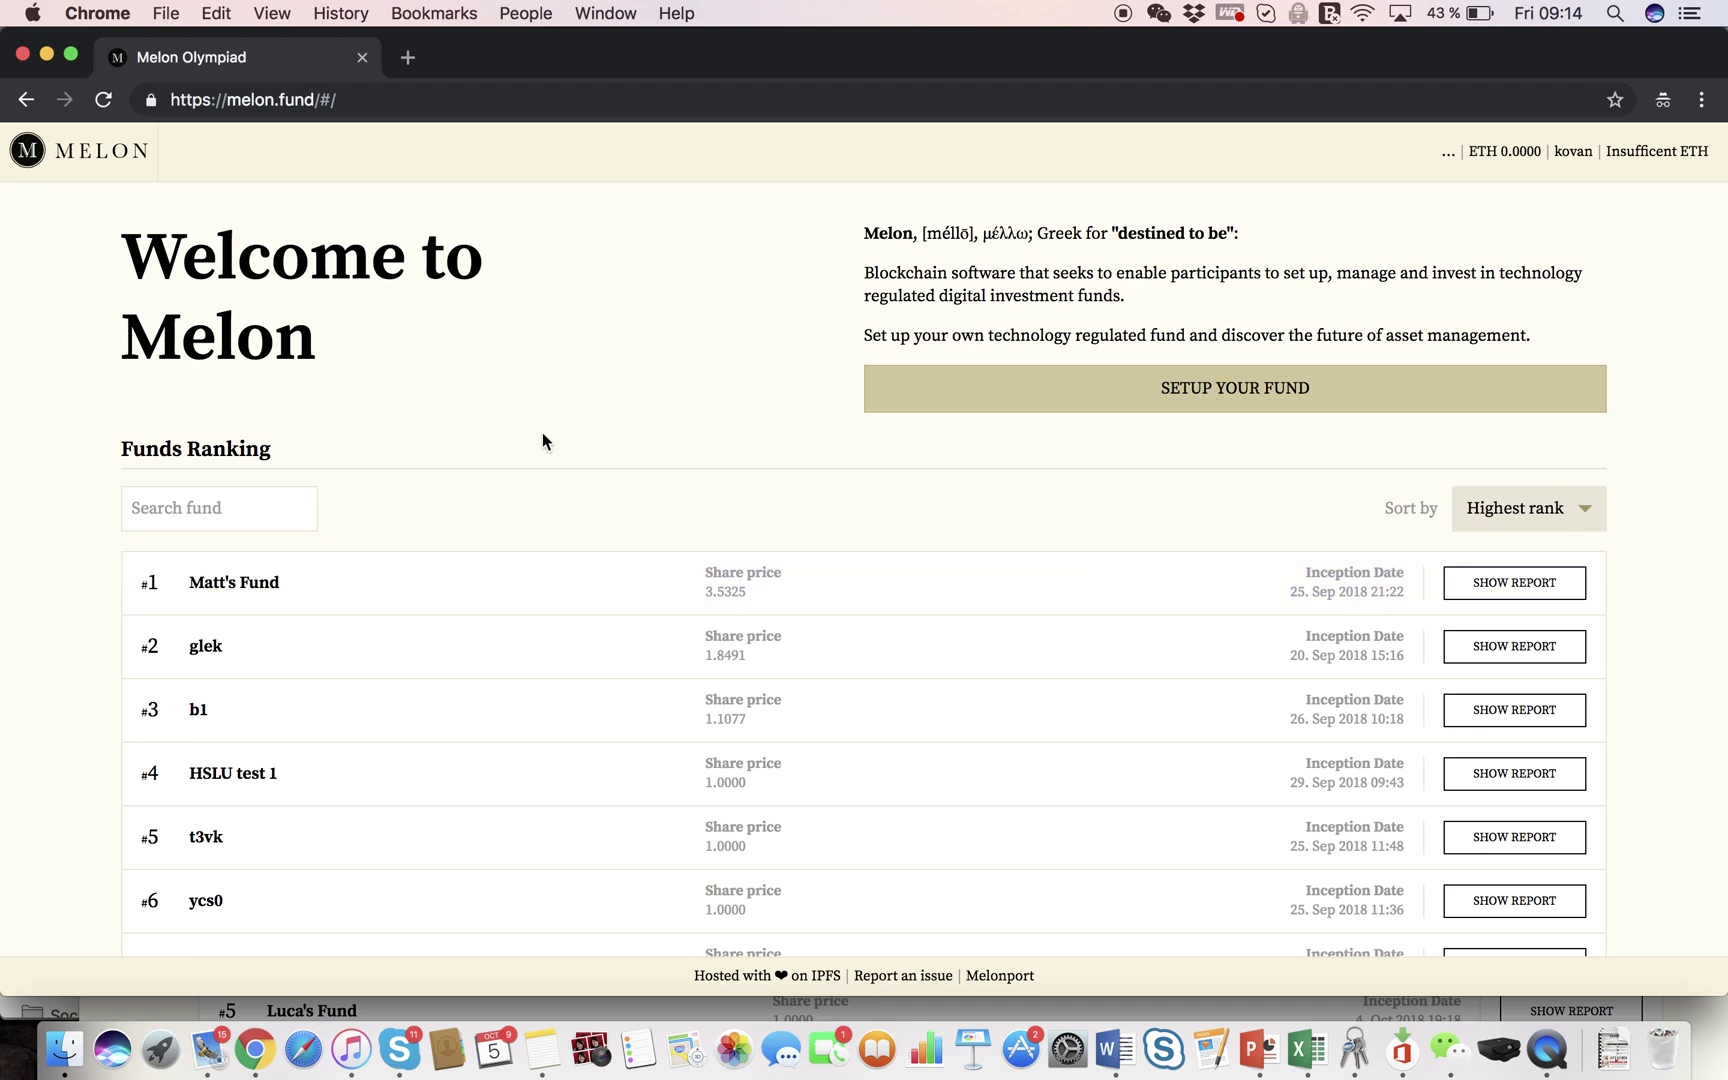
Step: Create a new wallet, copy its twelve-word recovery phrase, and import it by pasting the phrase back
click(1197, 401)
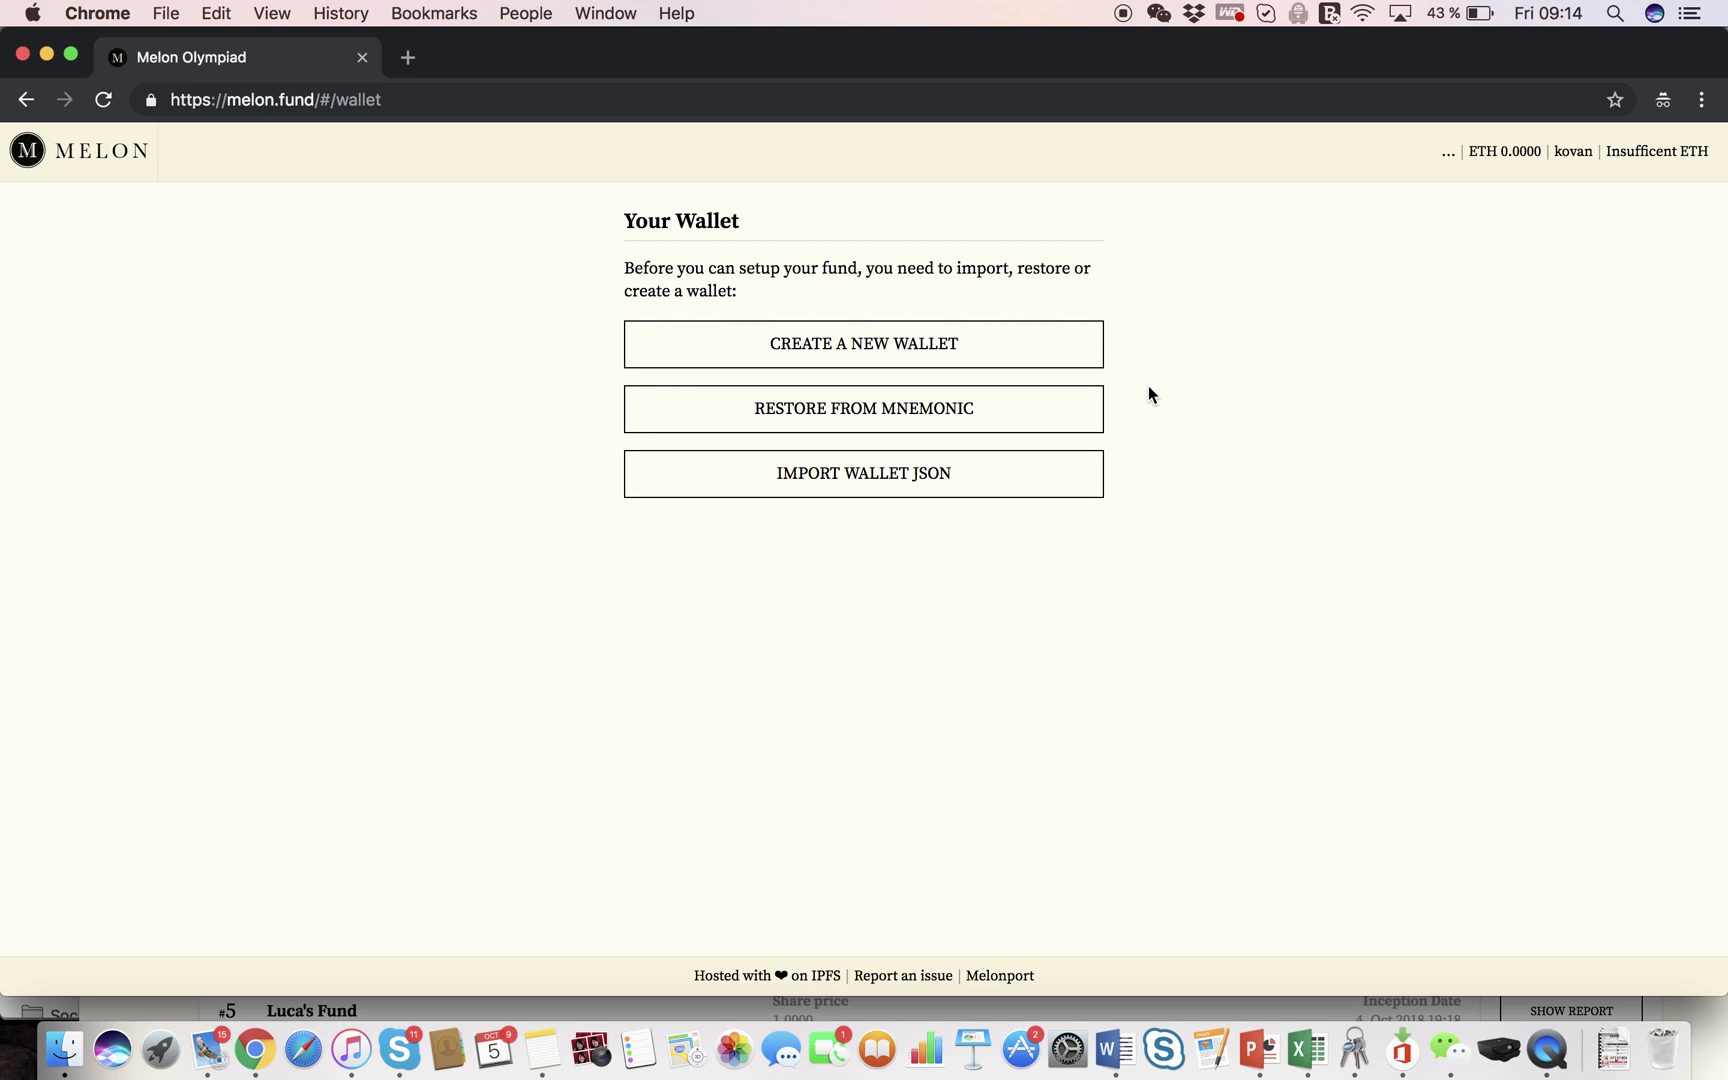
click(963, 346)
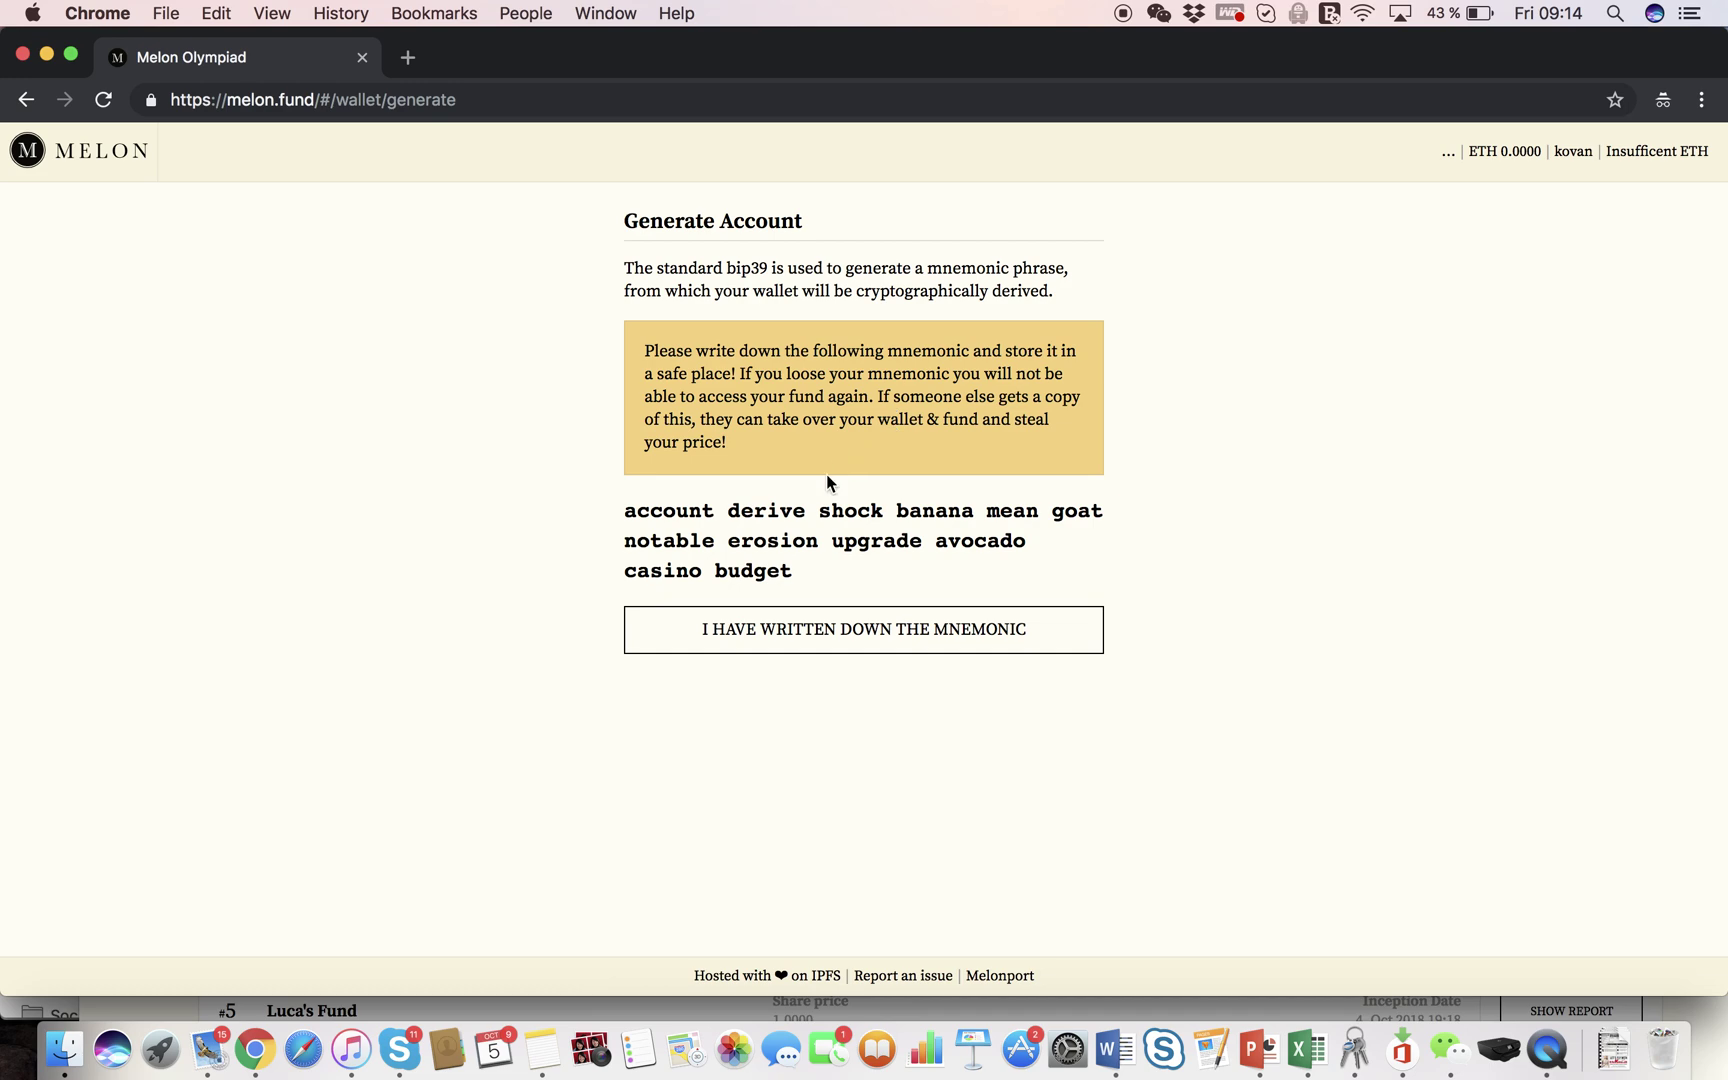
drag(807, 576, 623, 513)
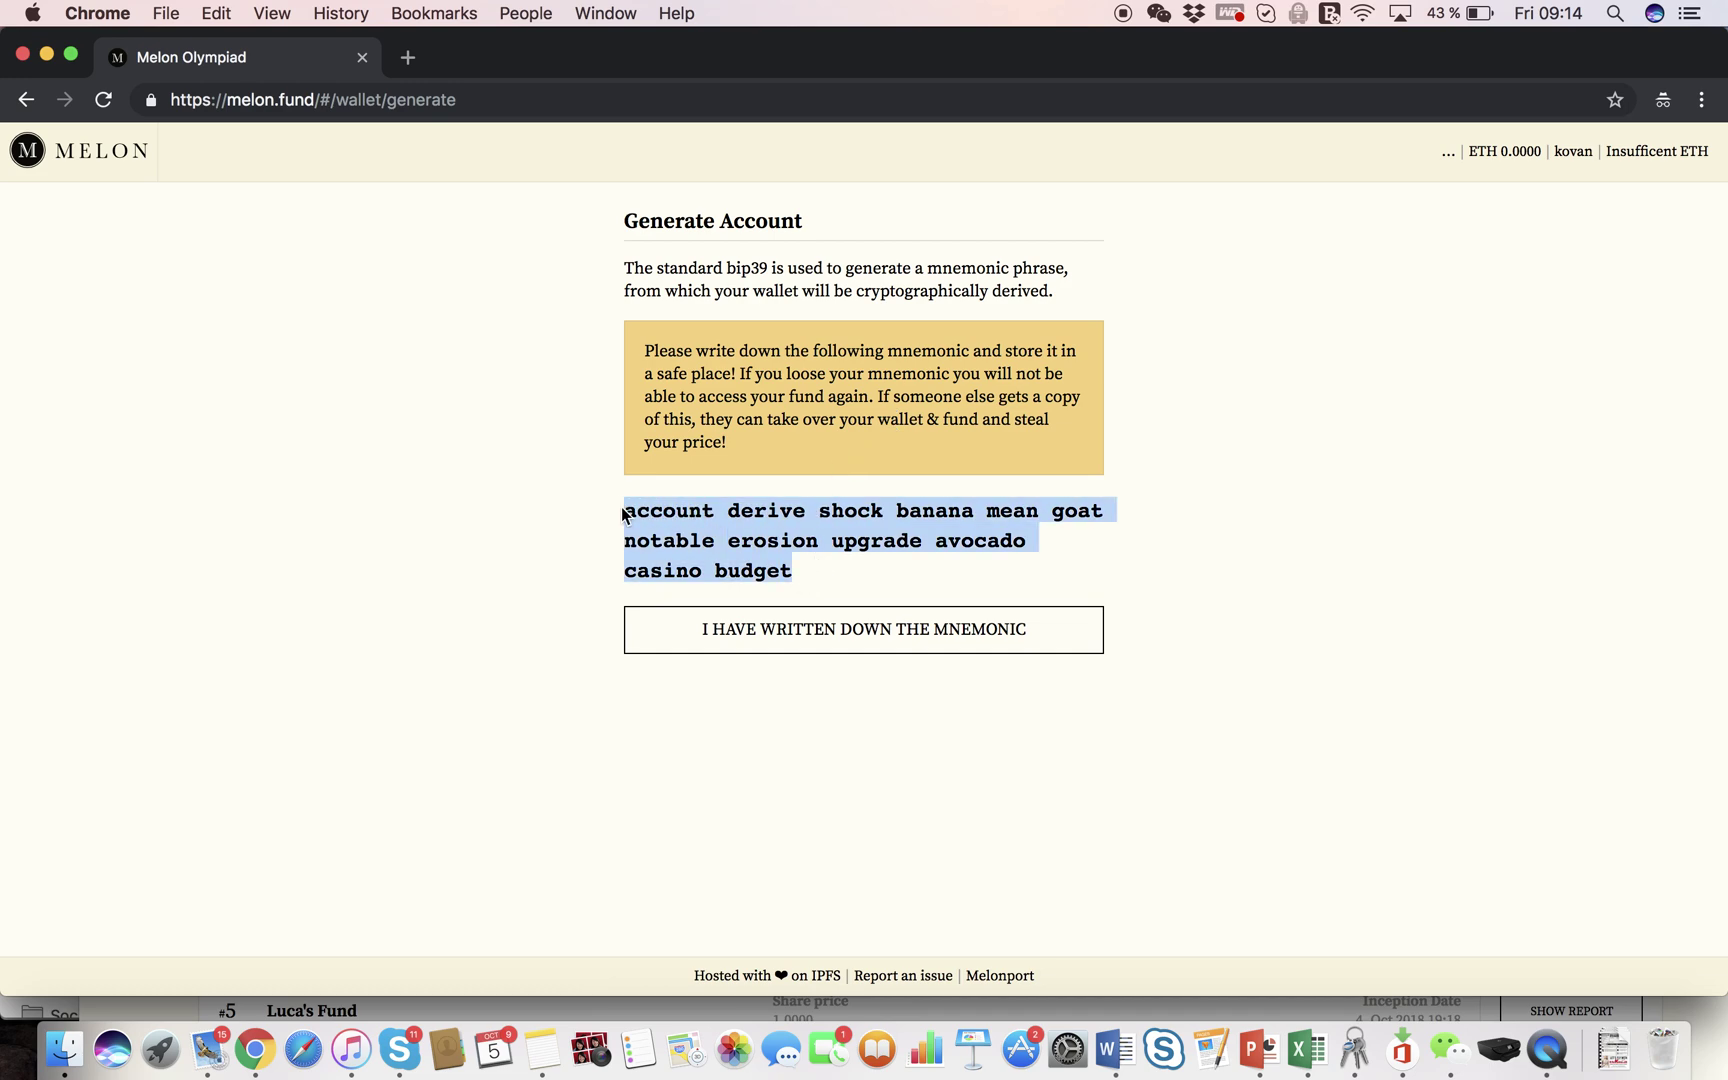
click(798, 628)
click(806, 320)
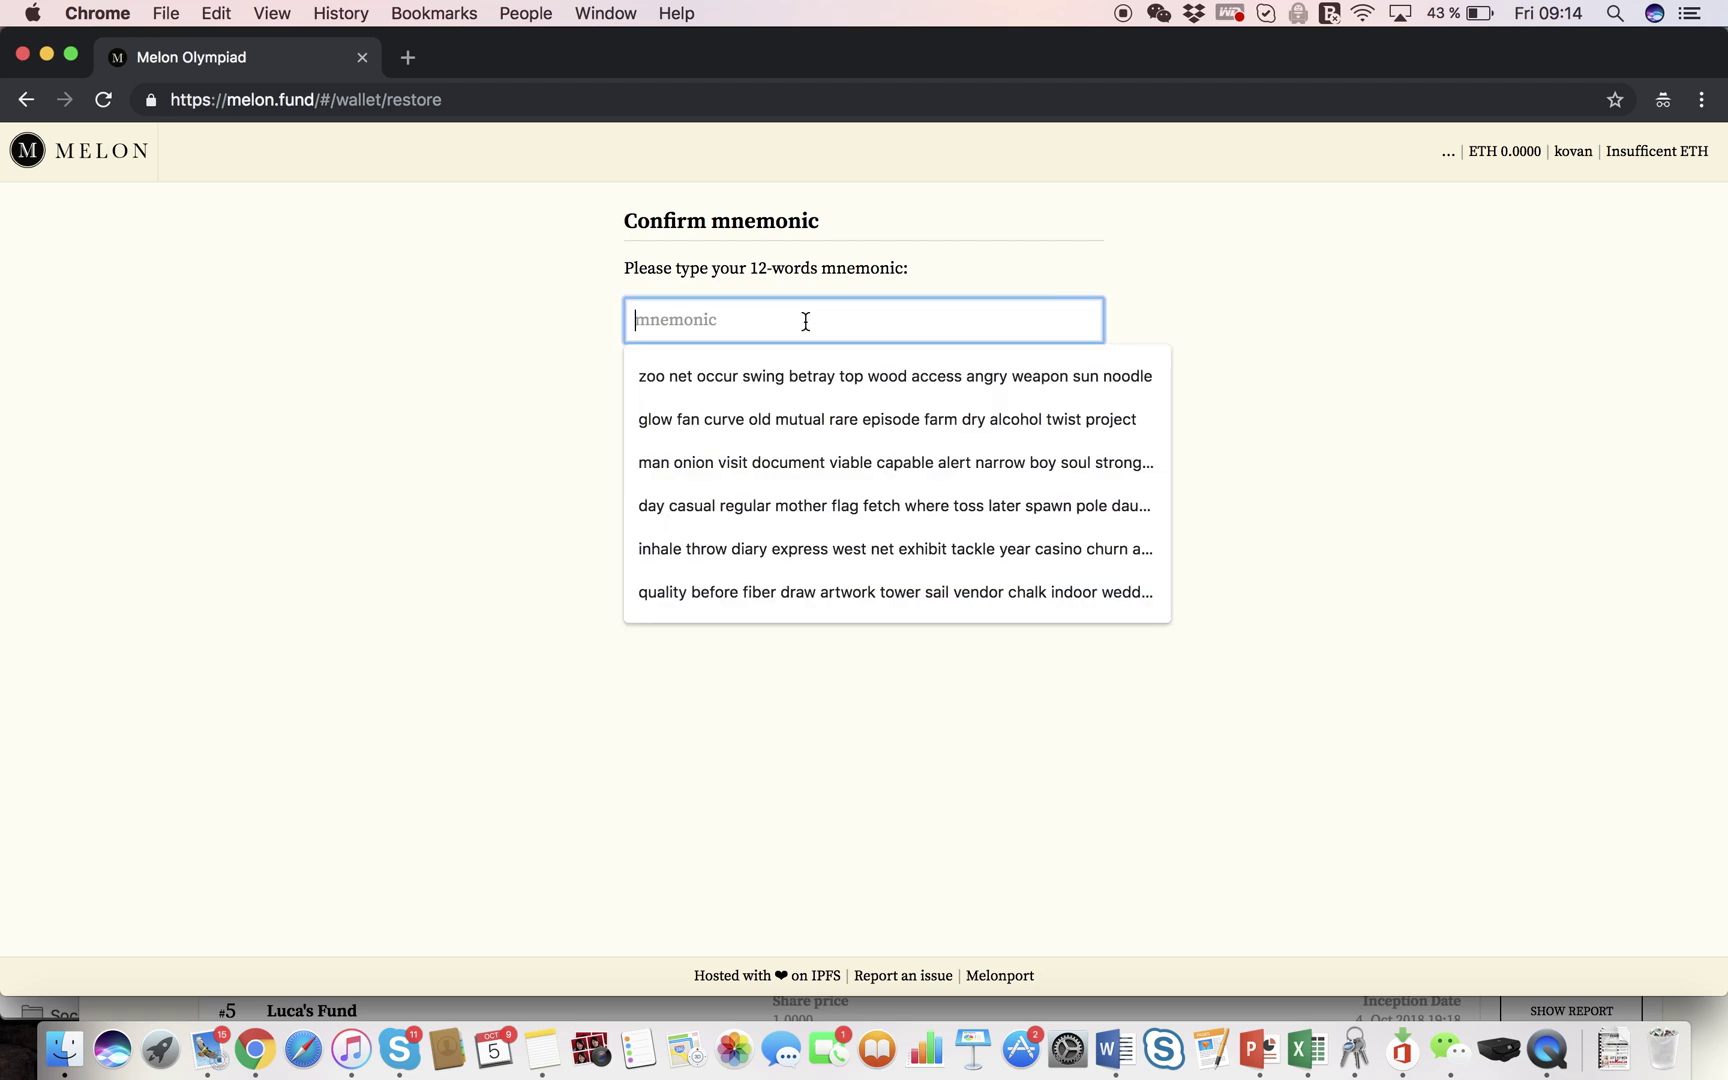
key(super+v)
click(833, 386)
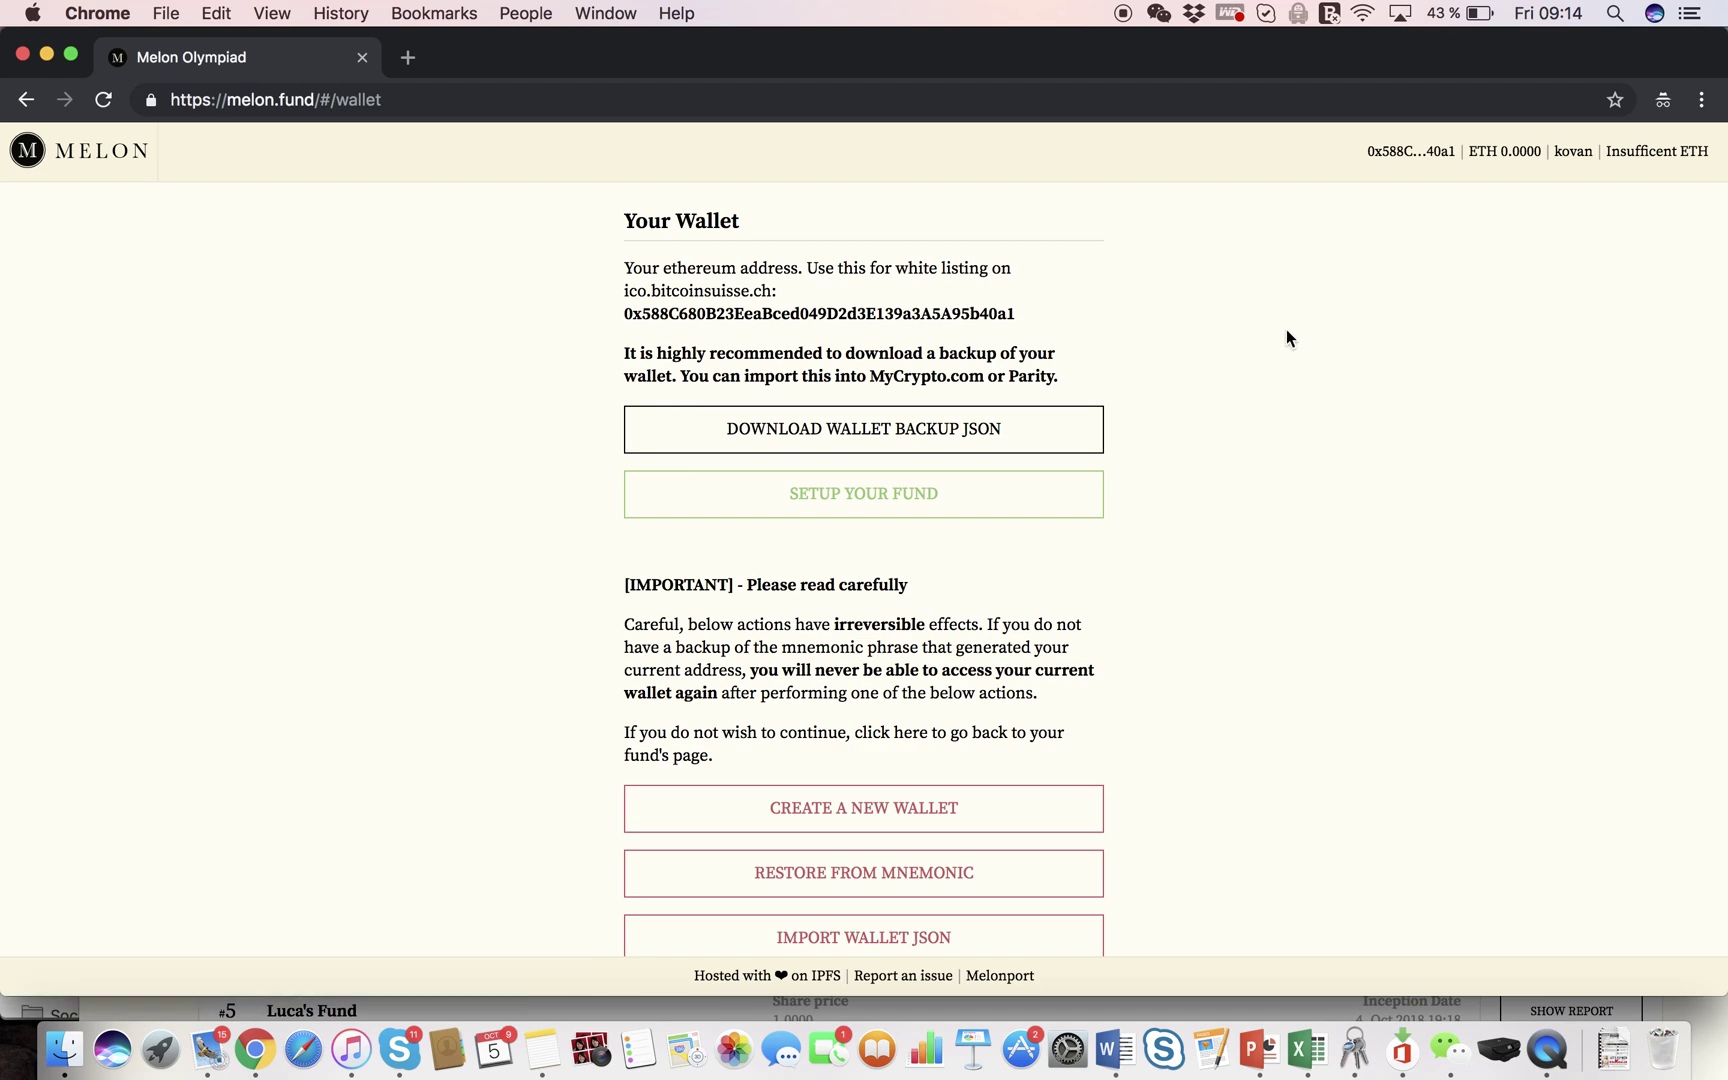
scroll(1287, 330, down, 2)
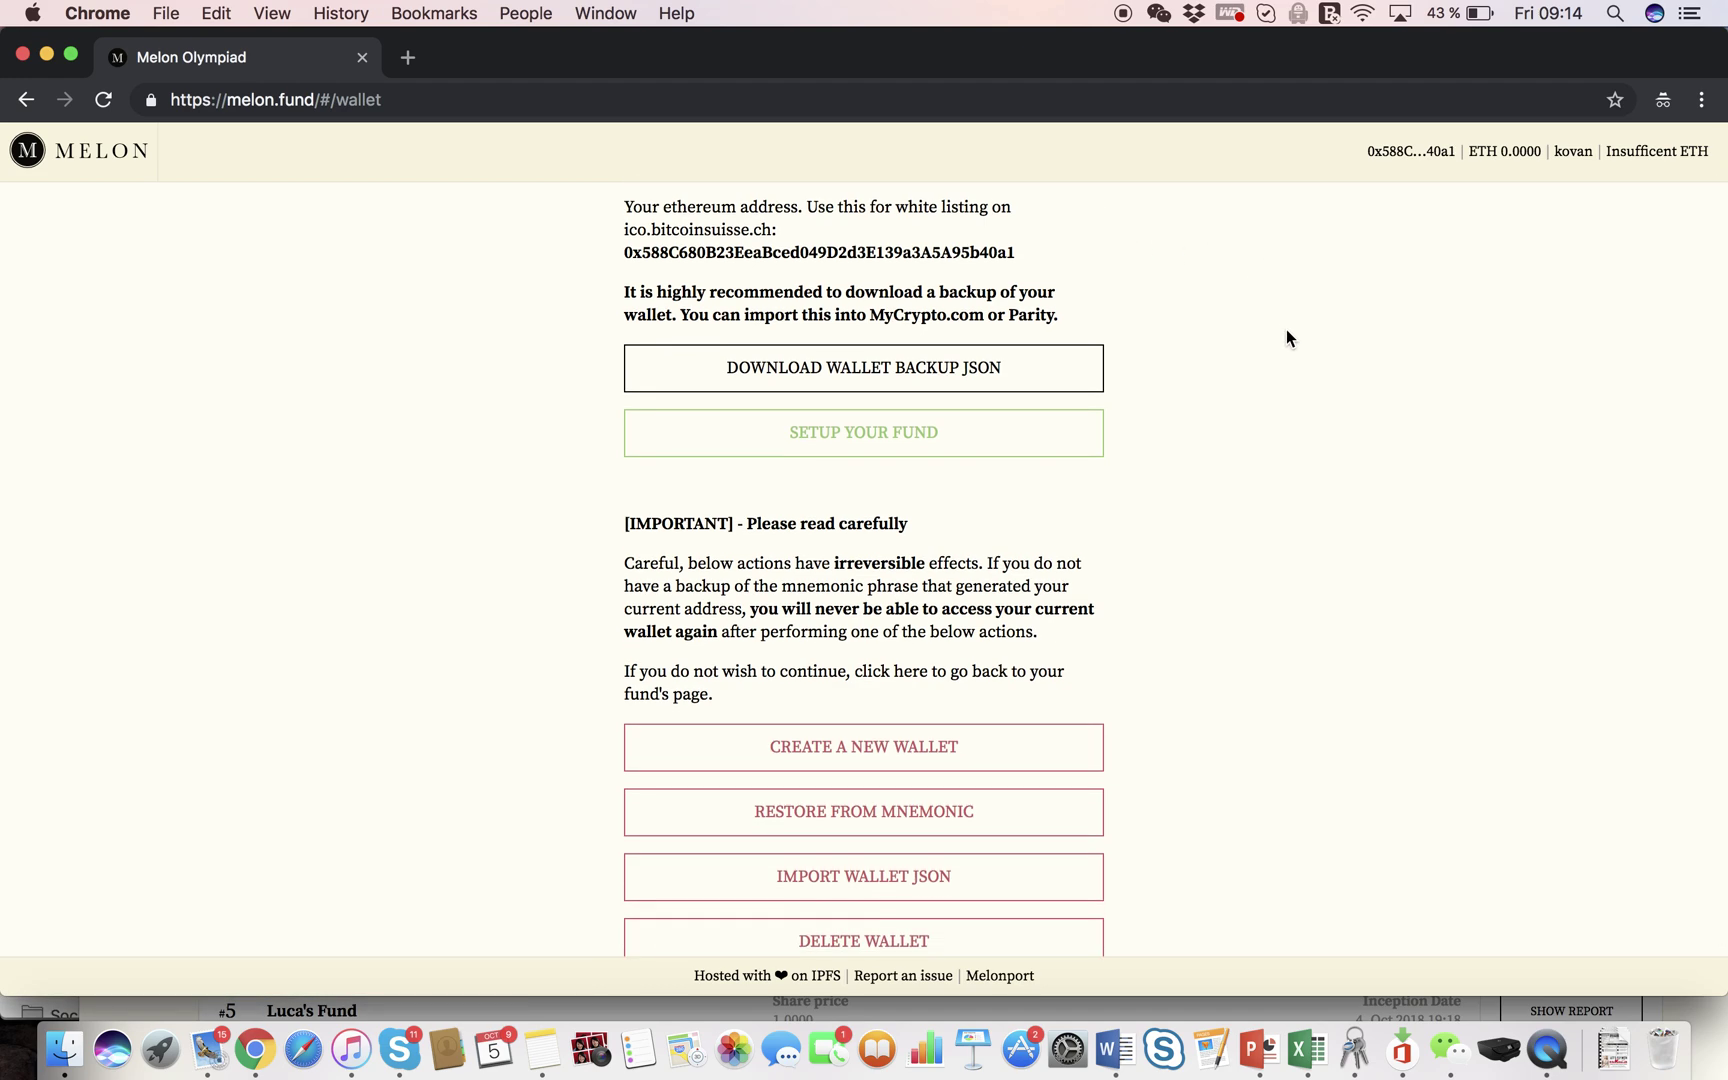
scroll(1287, 330, up, 2)
Step: Request 1 Ether and 10 MLN from the faucet, then close the faucet window
click(946, 489)
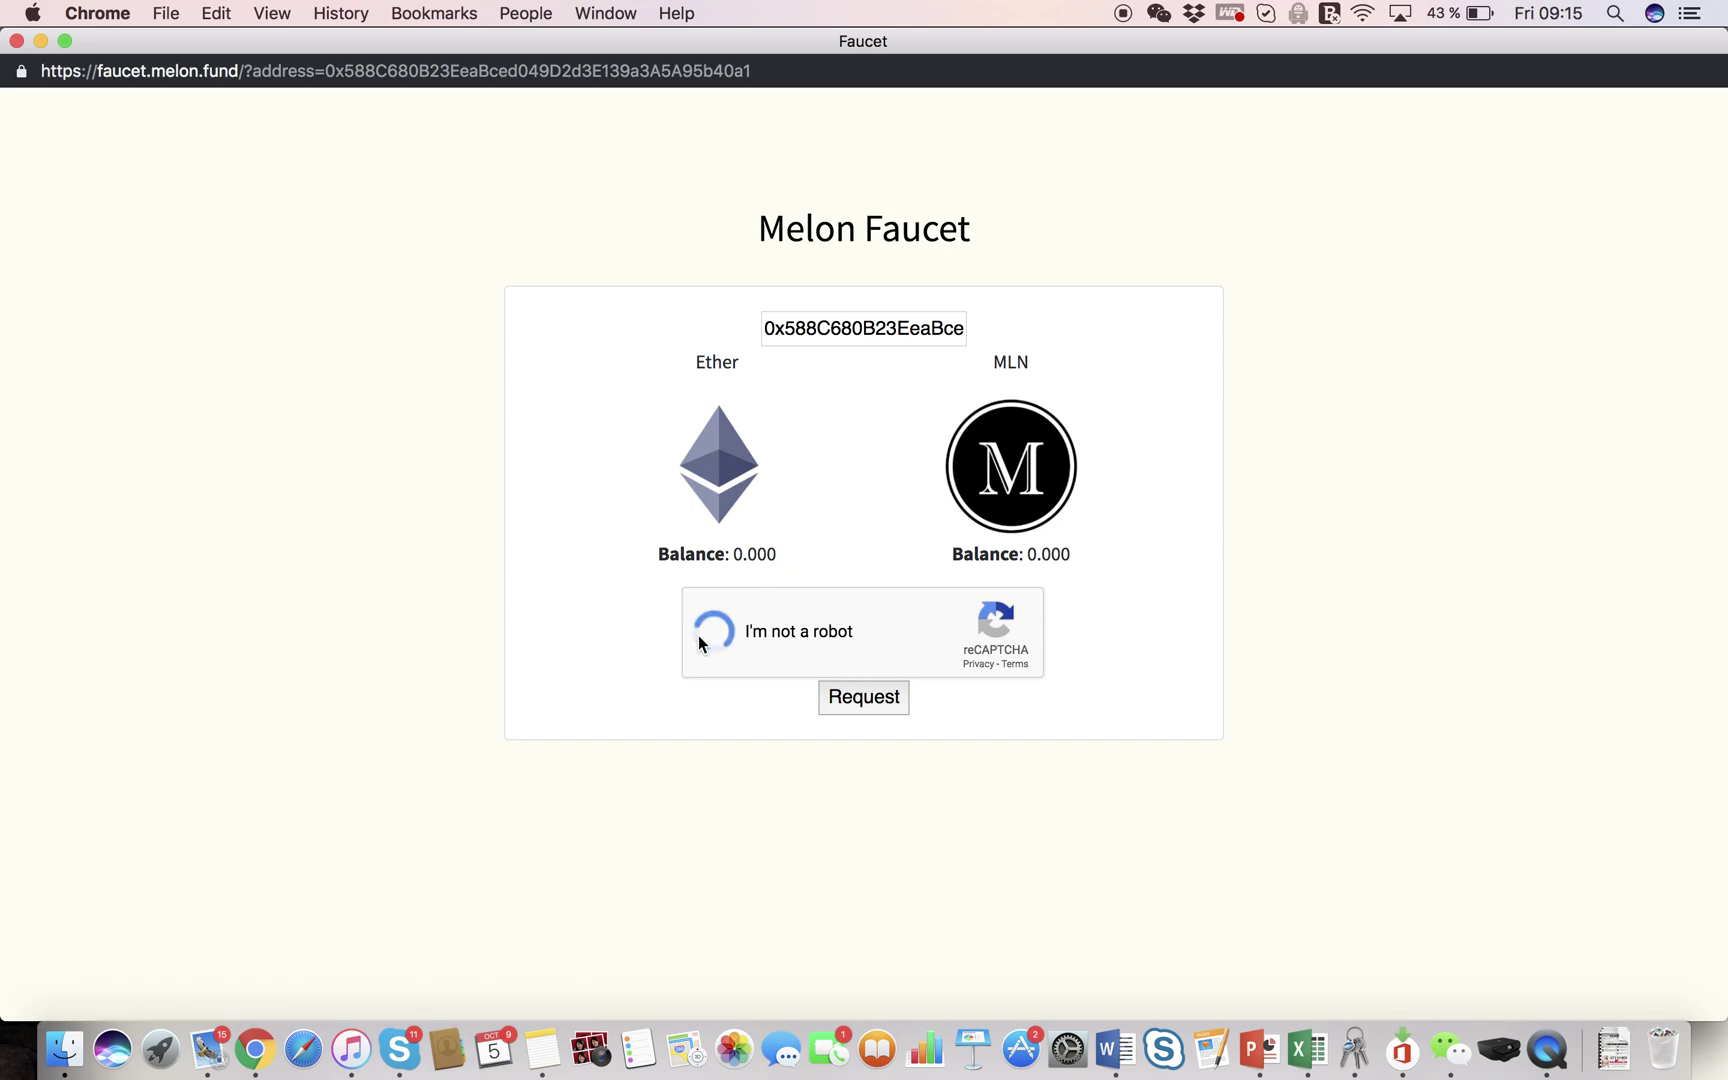
click(868, 698)
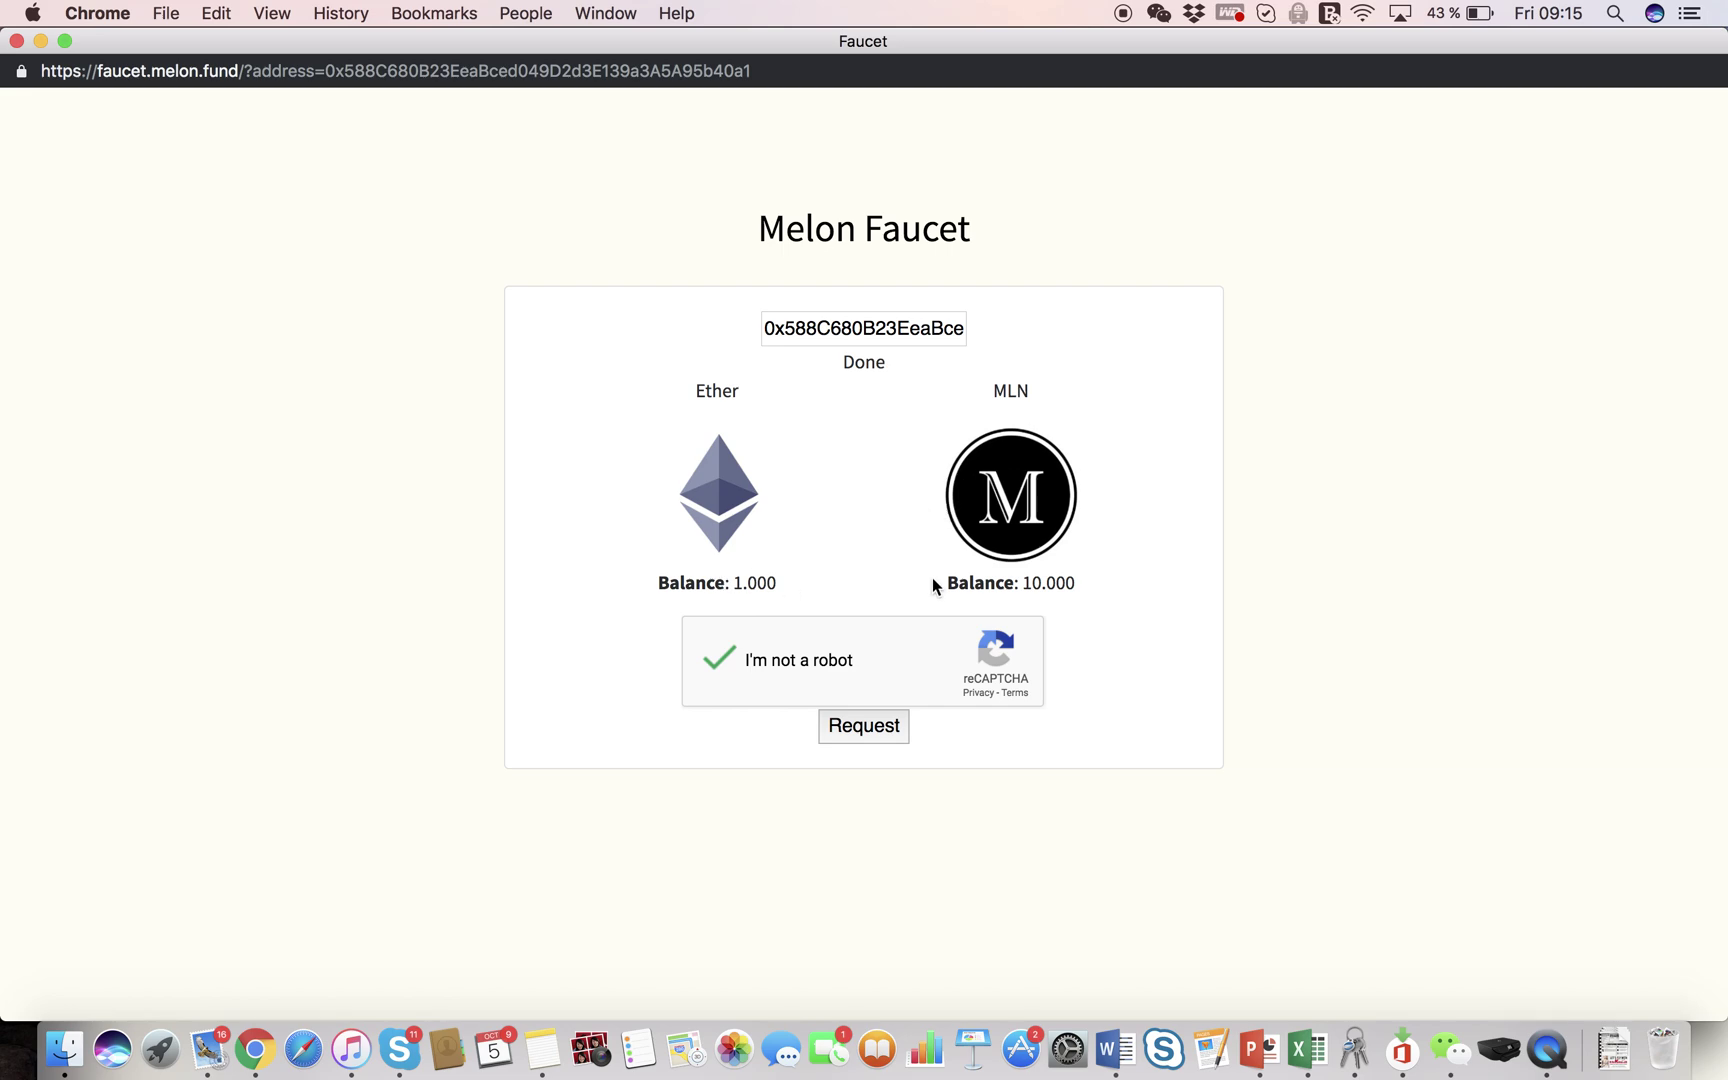
click(16, 41)
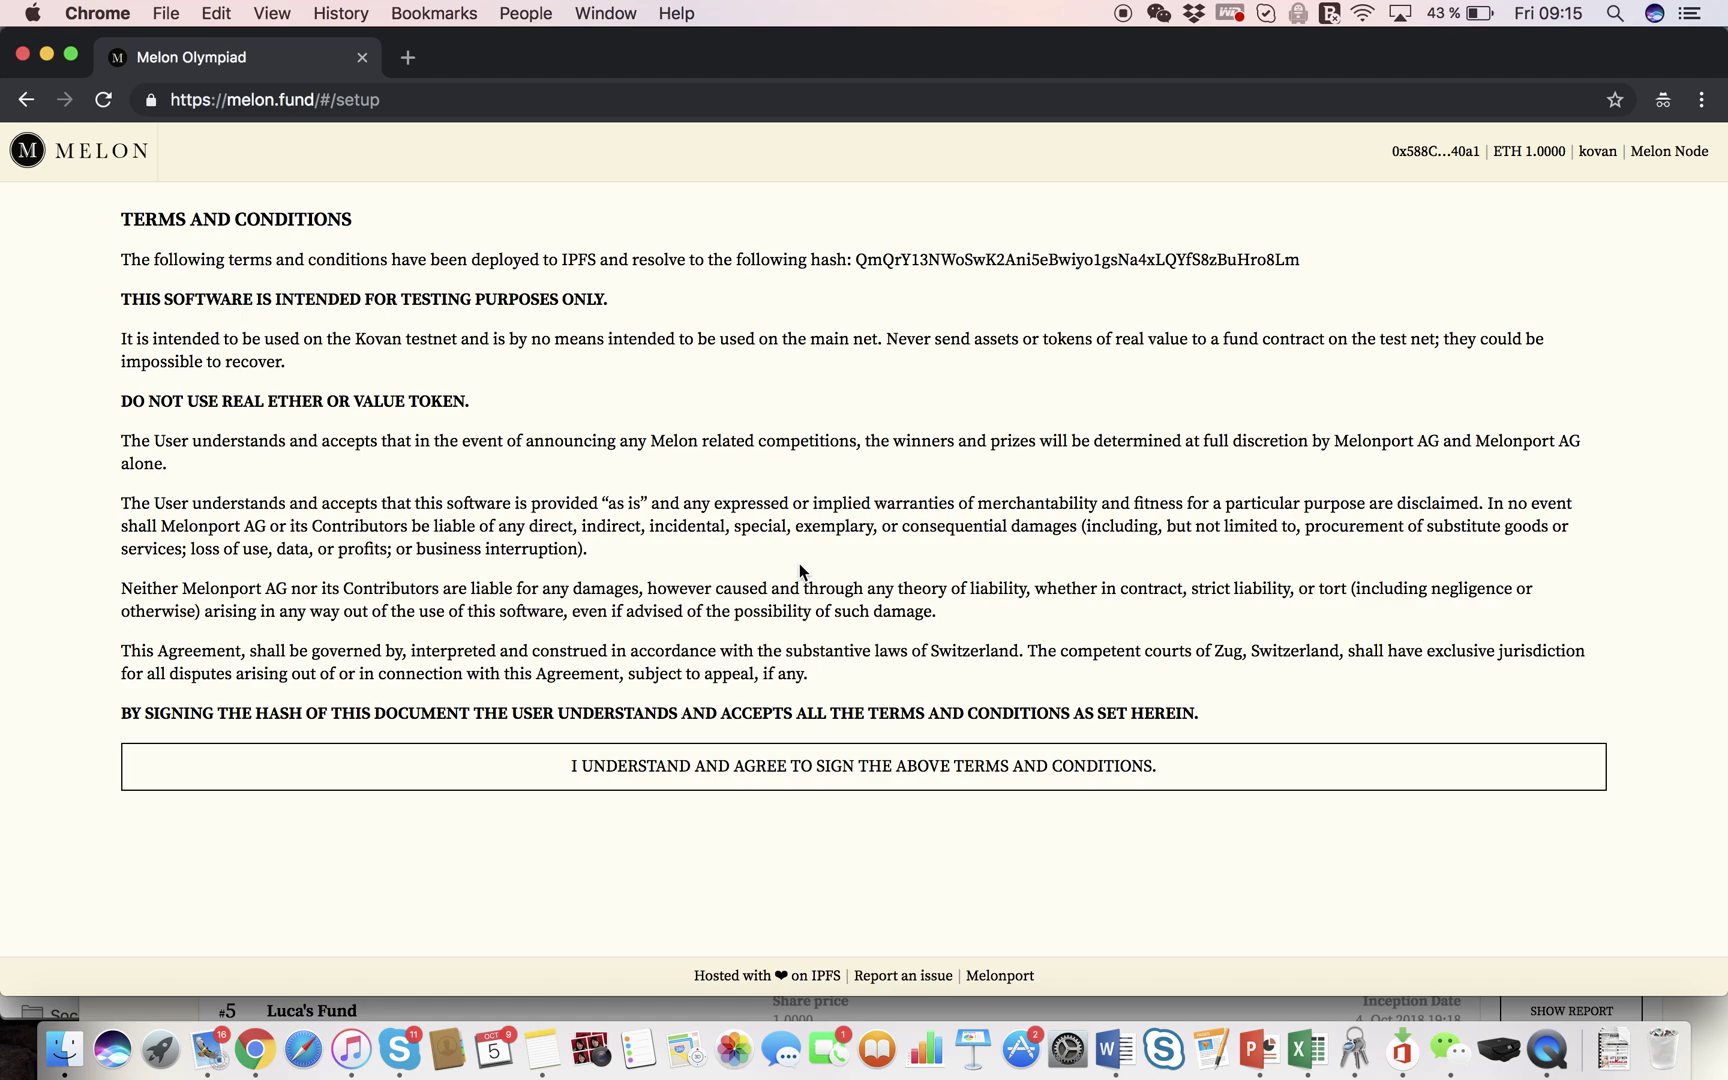
Step: Agree to Melon's terms and conditions and confirm having read them
click(799, 757)
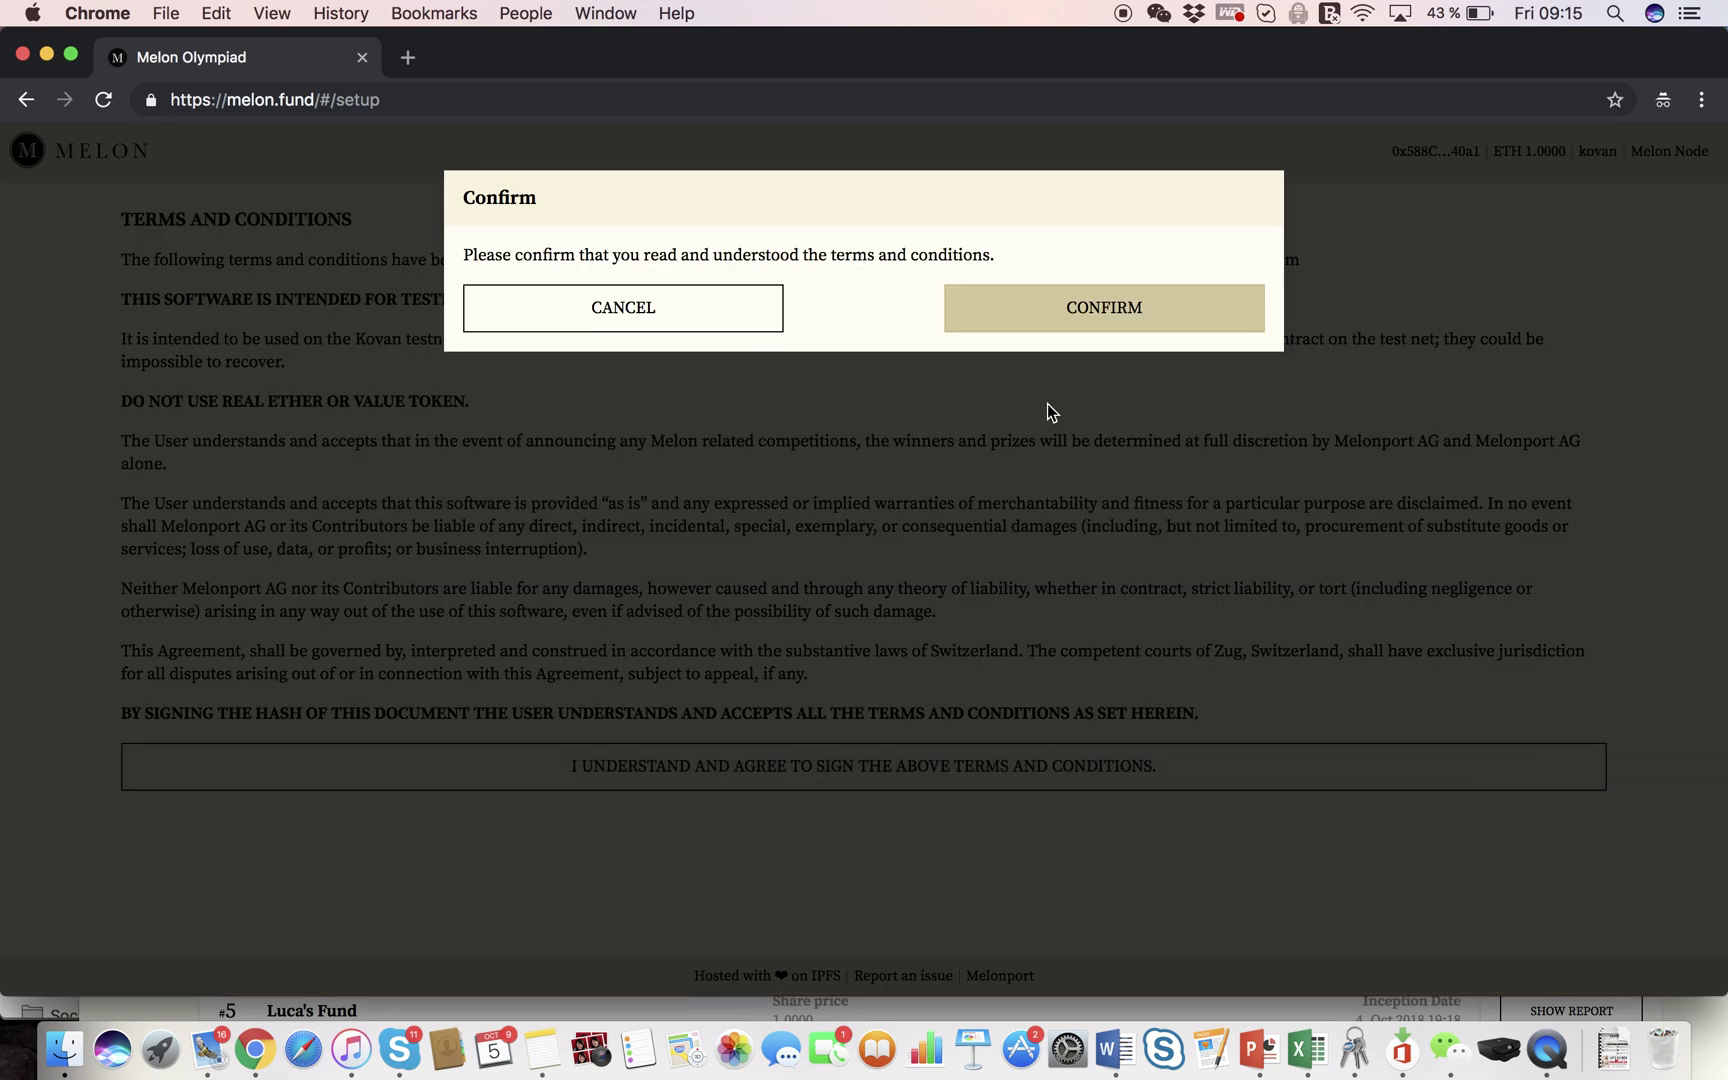
click(1111, 323)
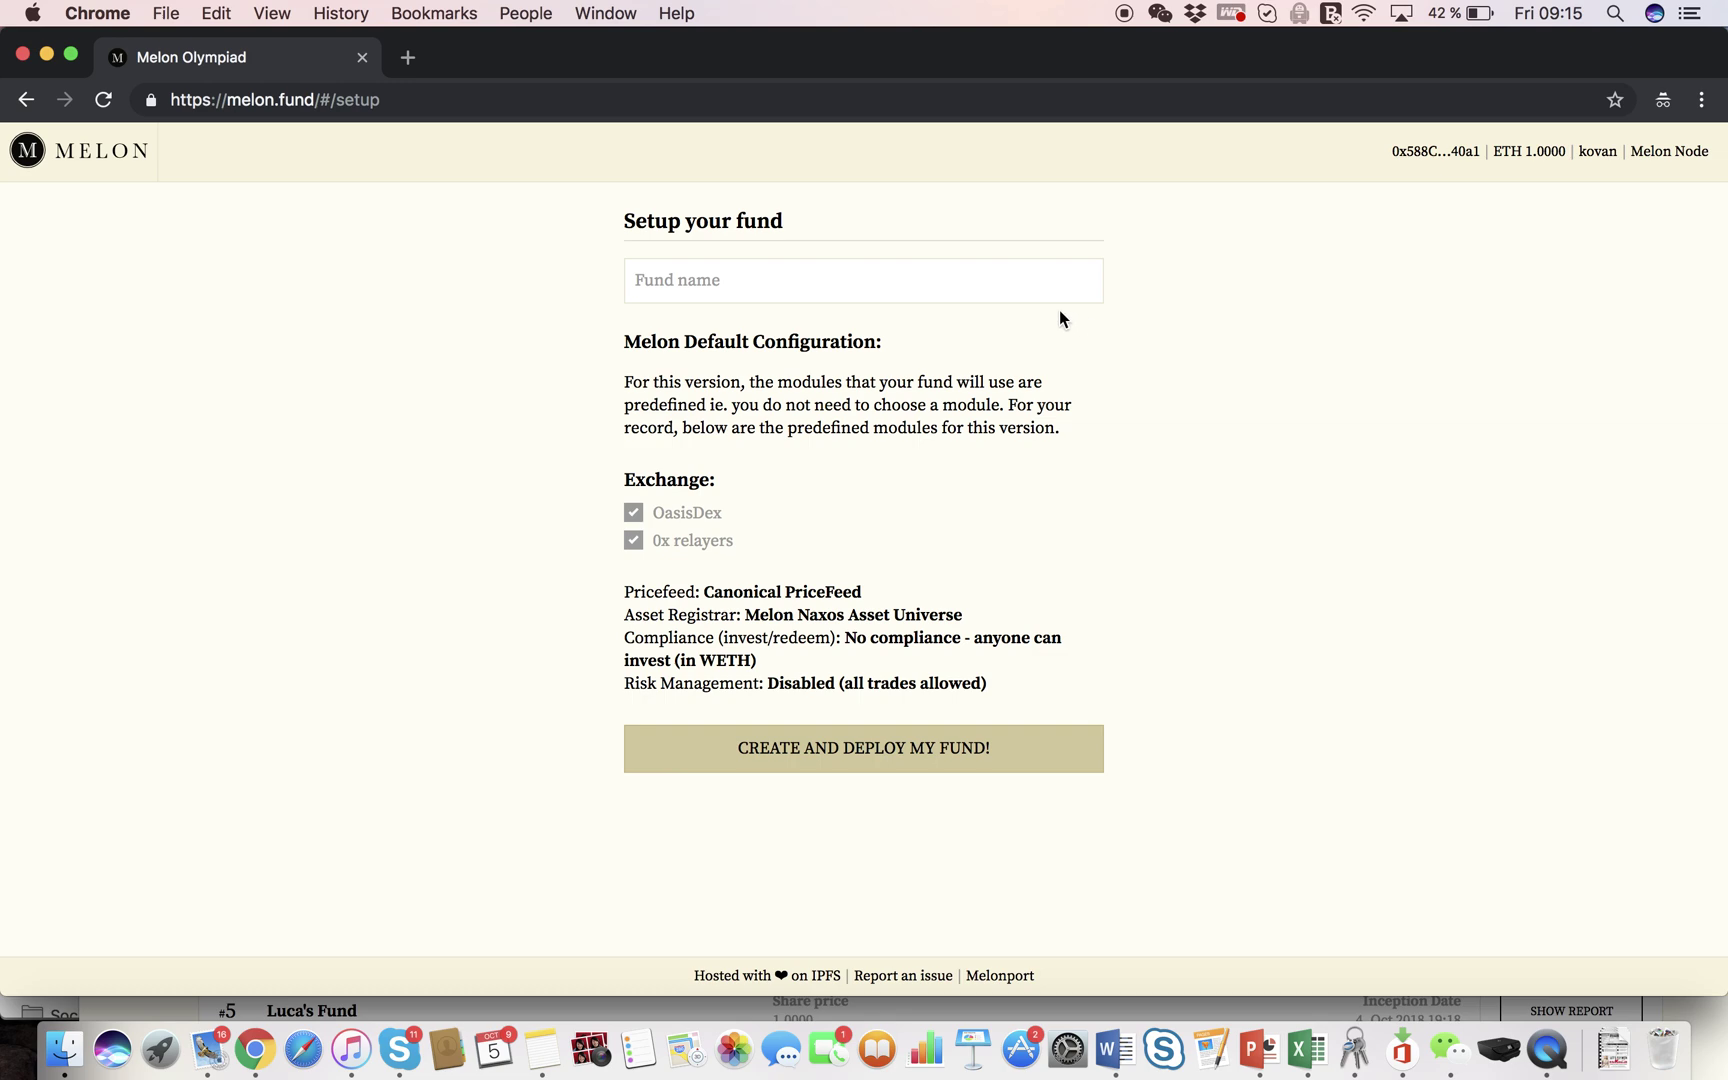
Step: Enter 'Hansen Test 3' as the fund name in the setup form
click(934, 282)
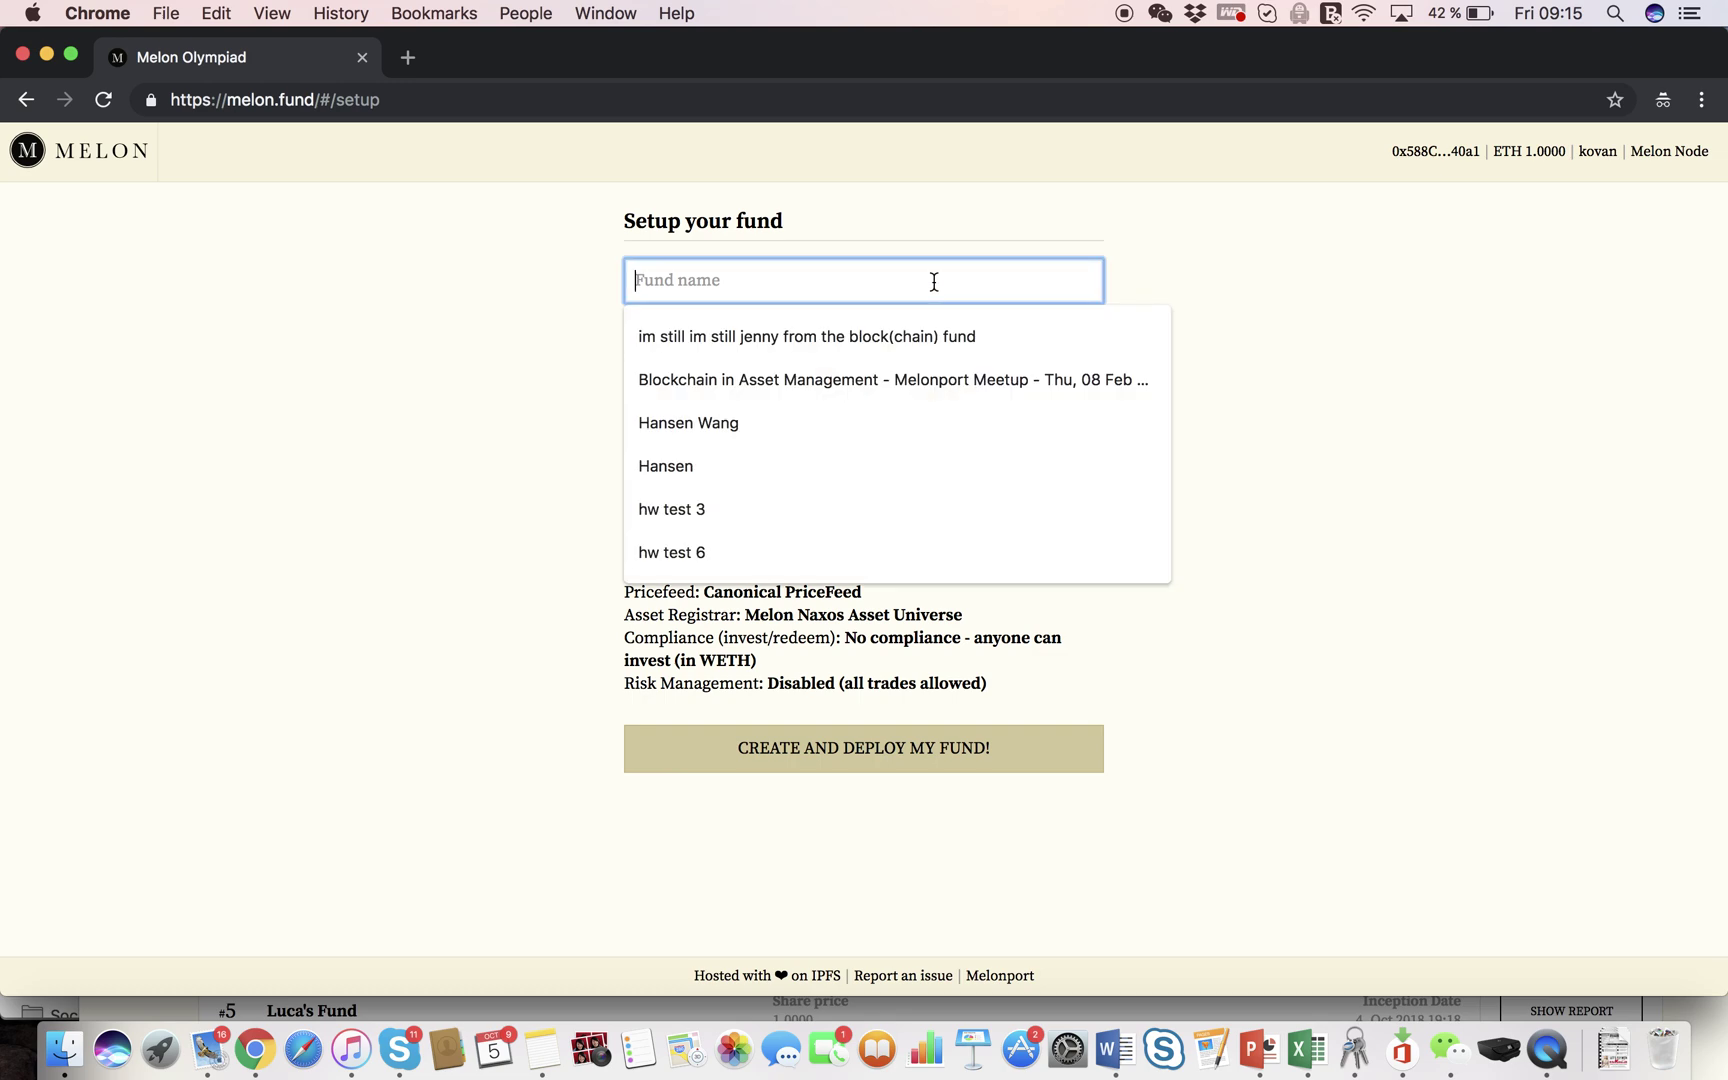
text(Hansen Test )
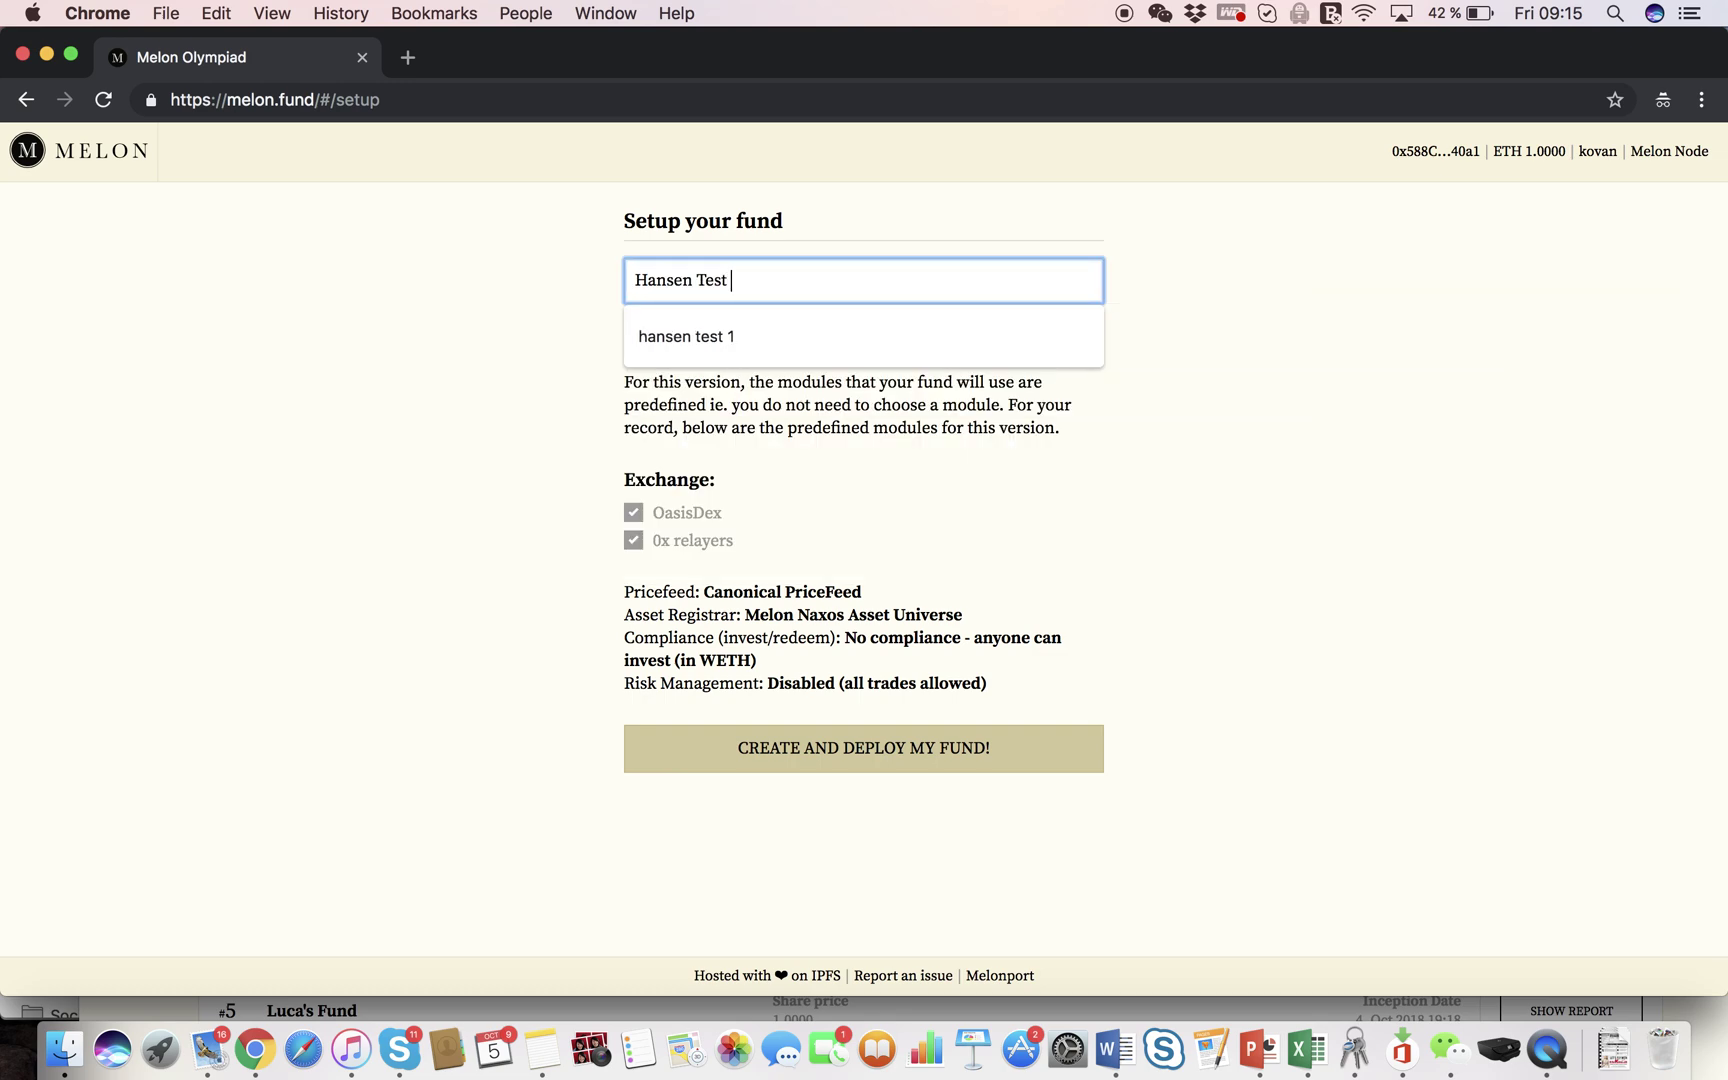
text(3)
click(1221, 390)
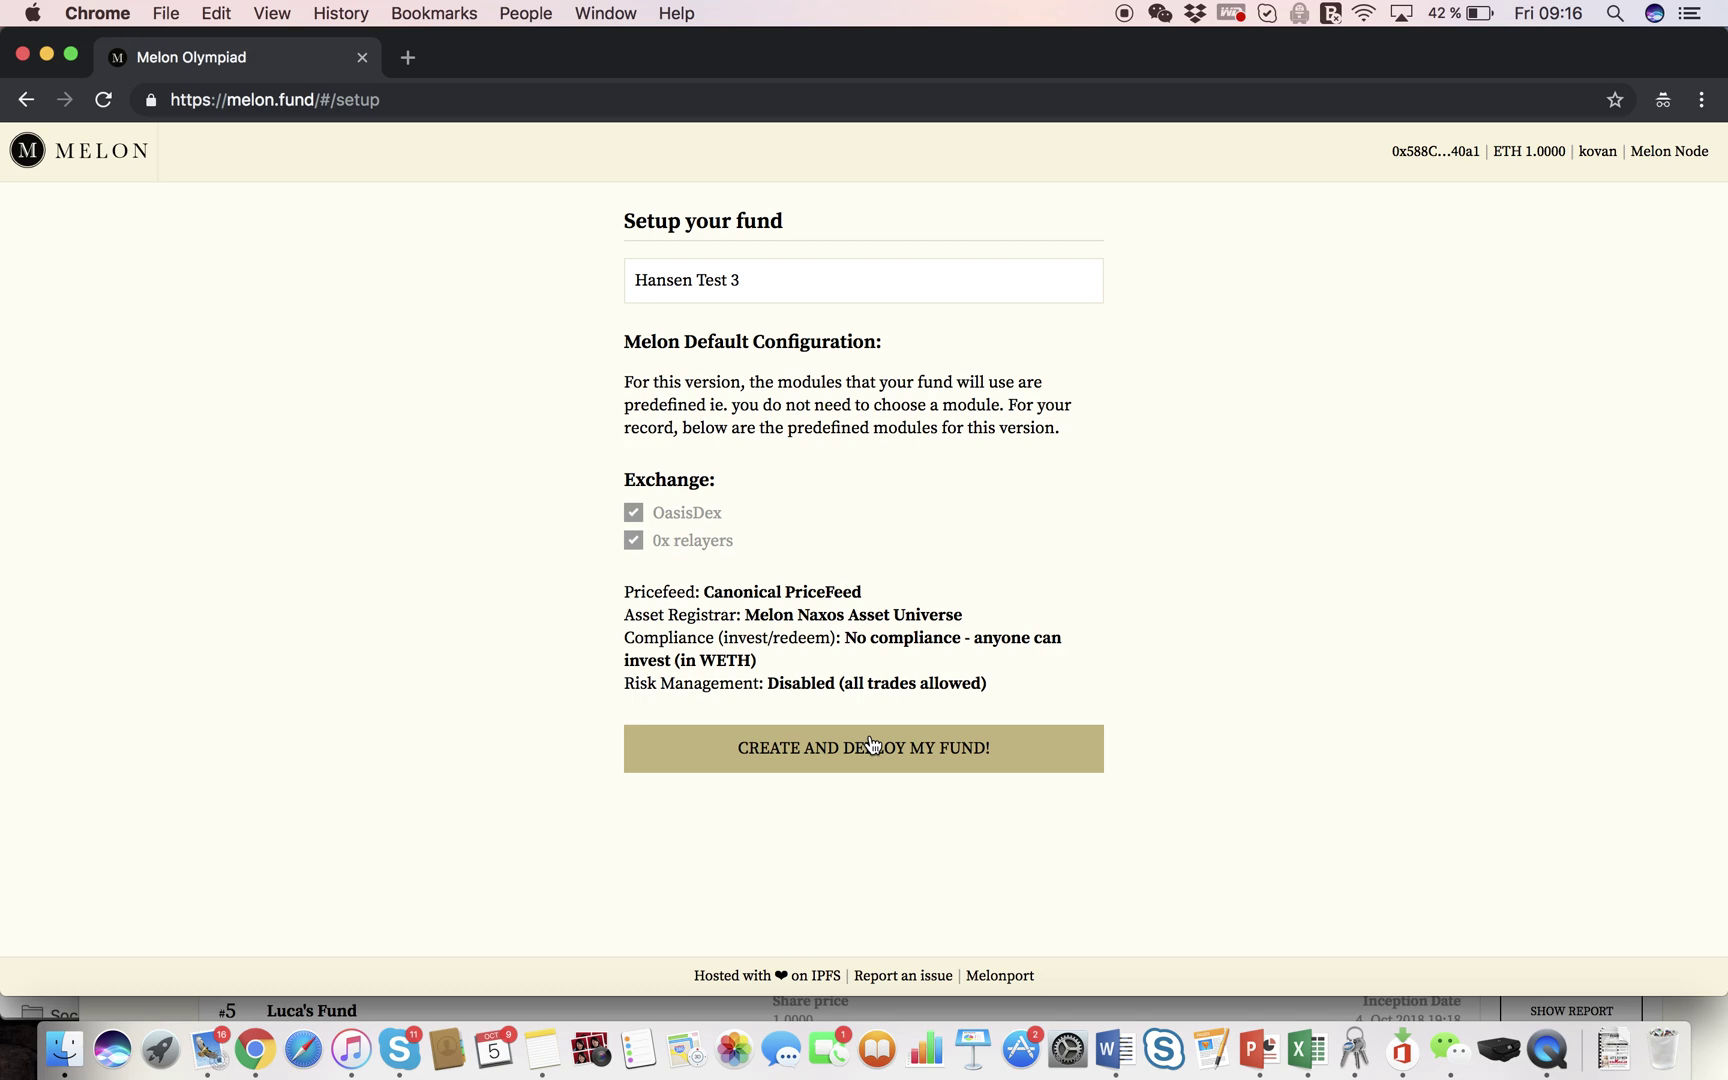
Step: Create and deploy the Hansen Test 3 fund, confirming the gas price for the transaction
click(870, 745)
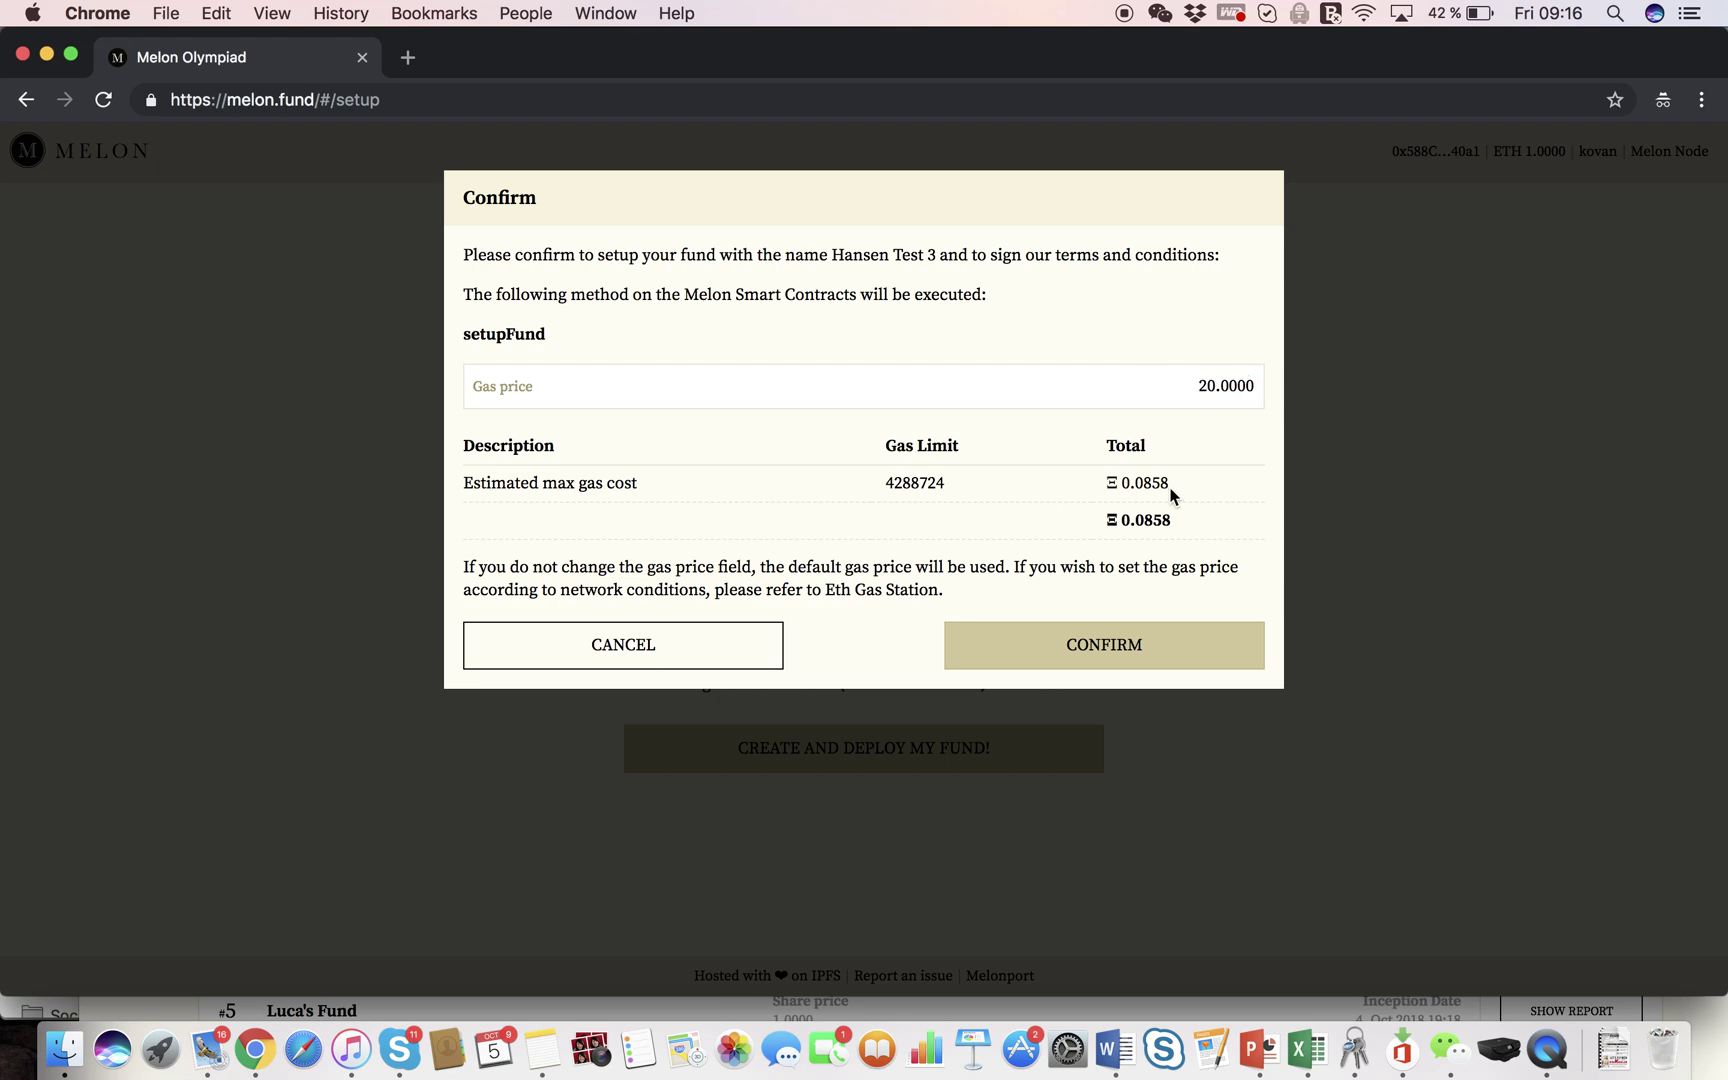
click(1108, 640)
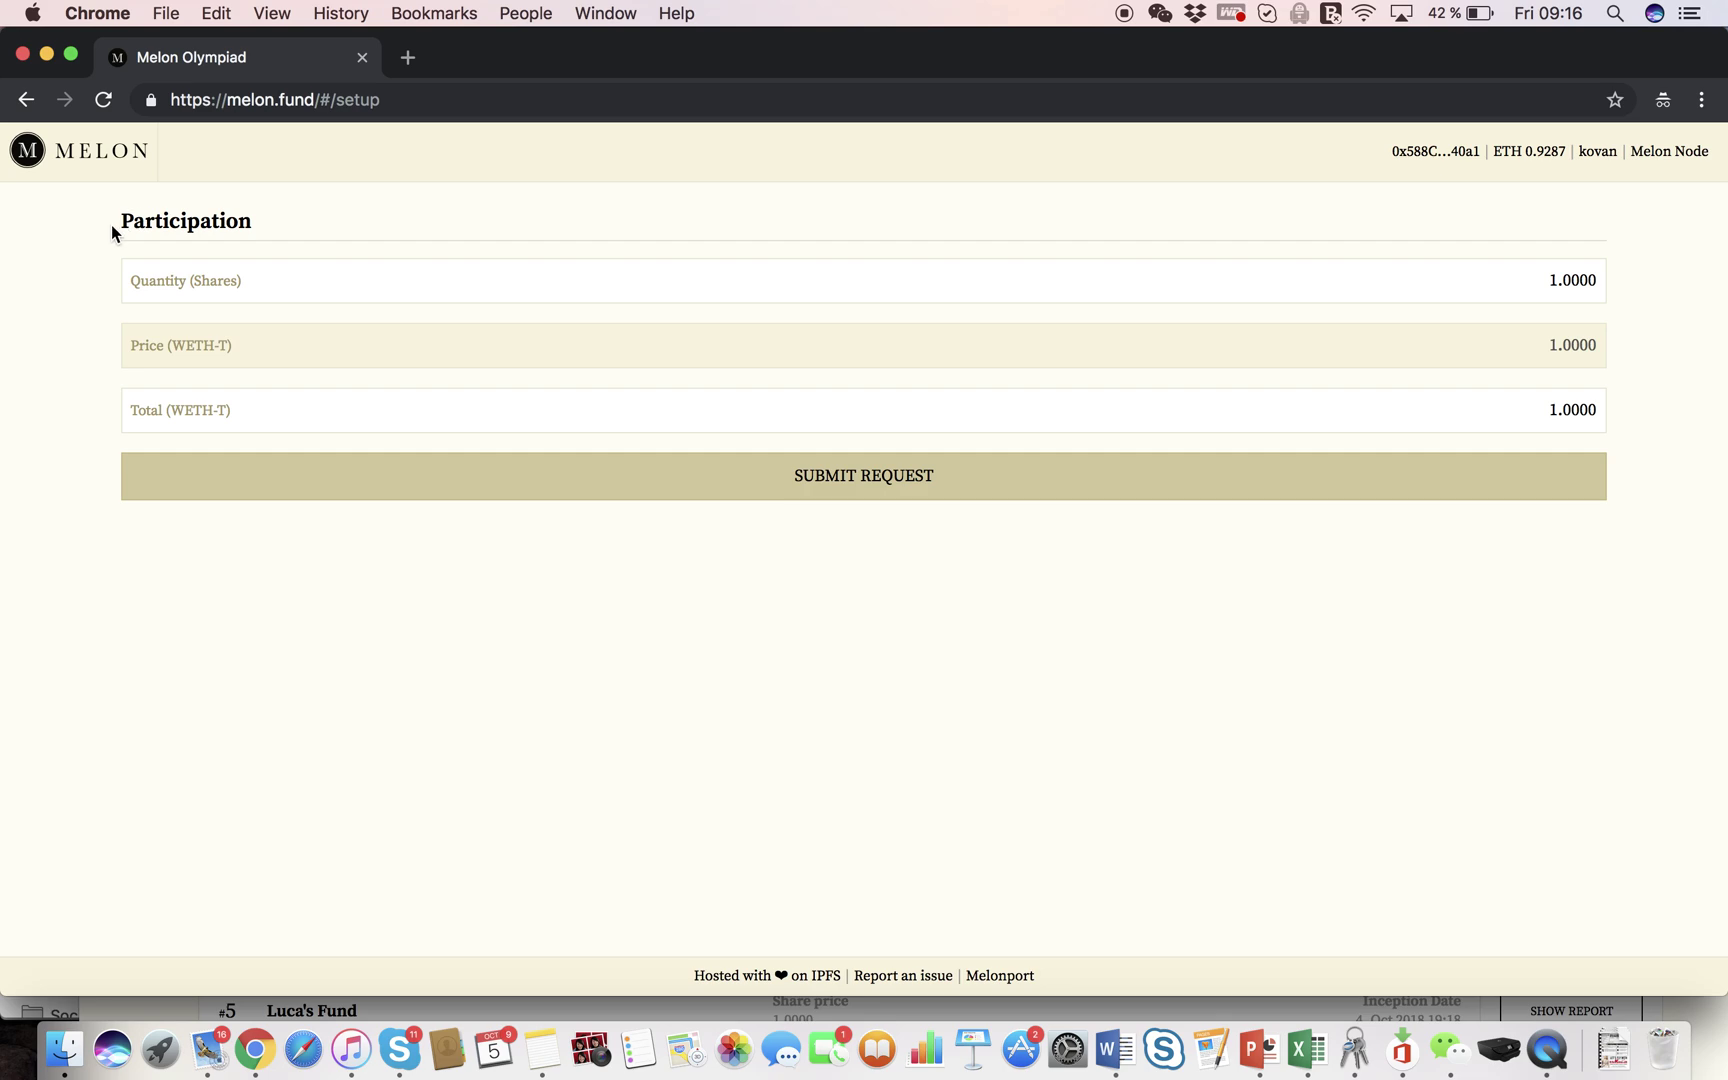
Step: Buy 5 shares for 5 WETH-T, confirming the approve, requestInvestment and executeRequest transactions
drag(111, 224, 252, 229)
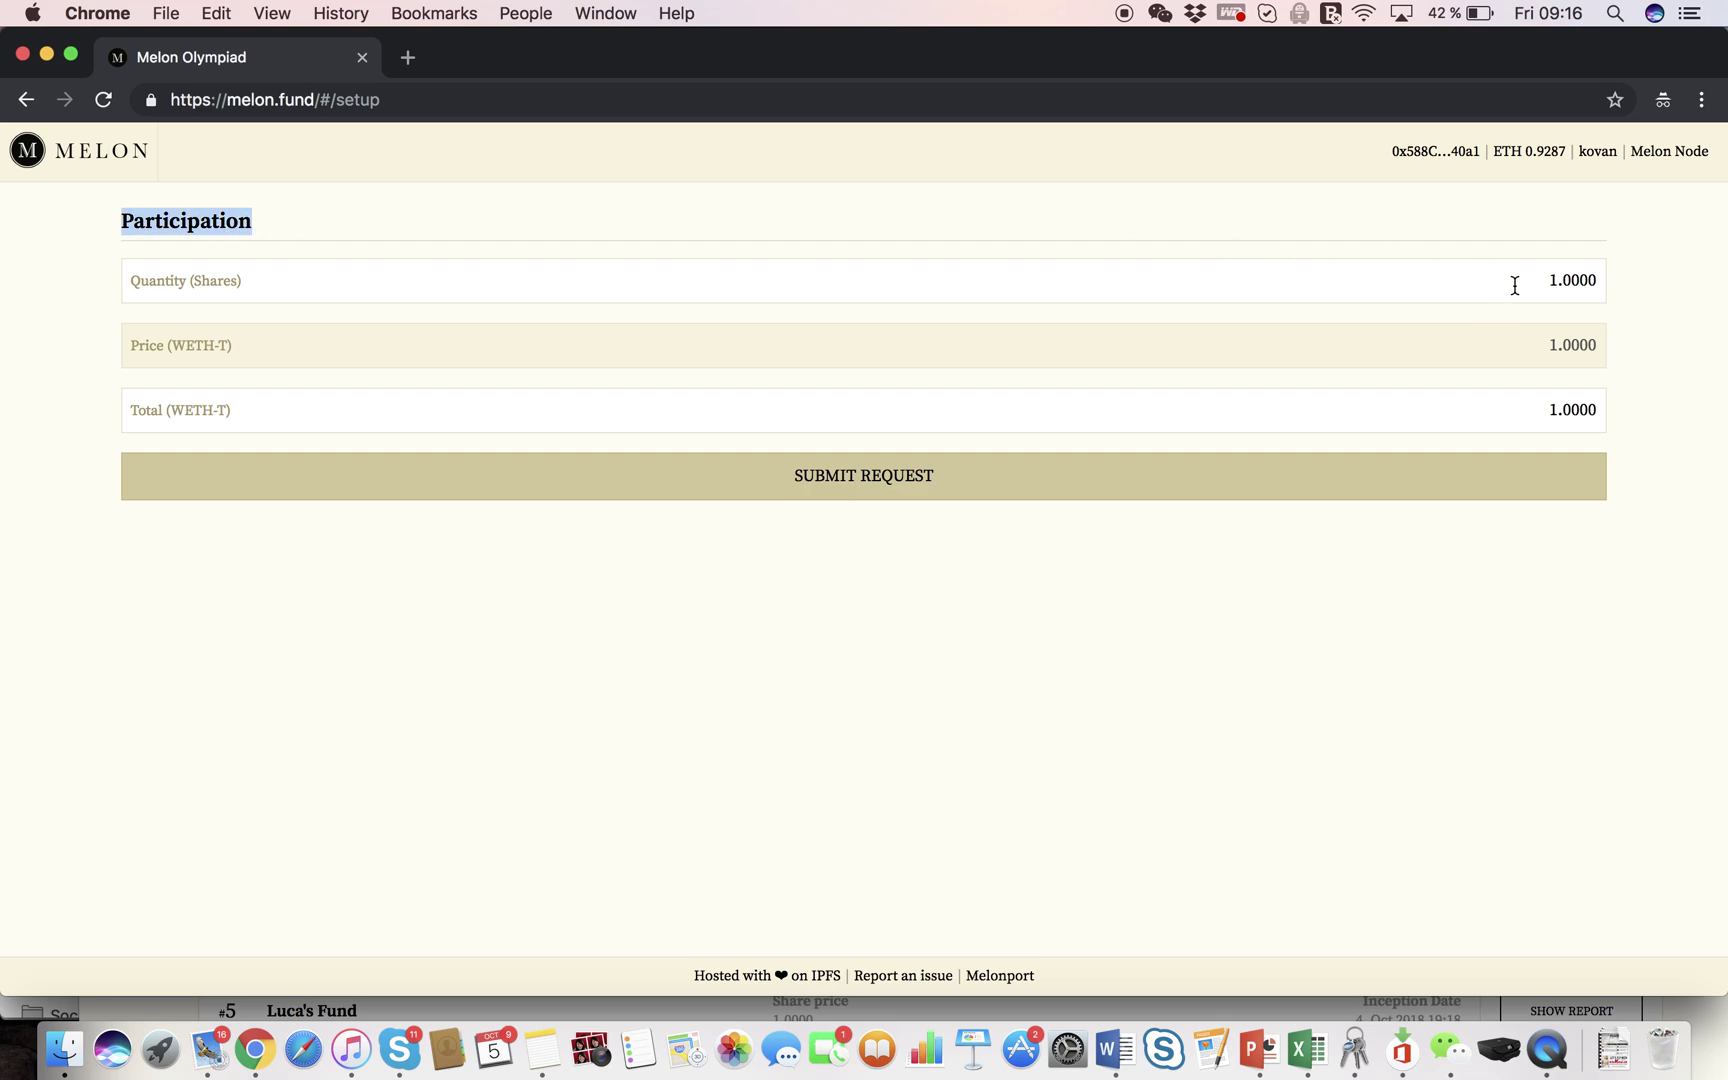
click(1559, 280)
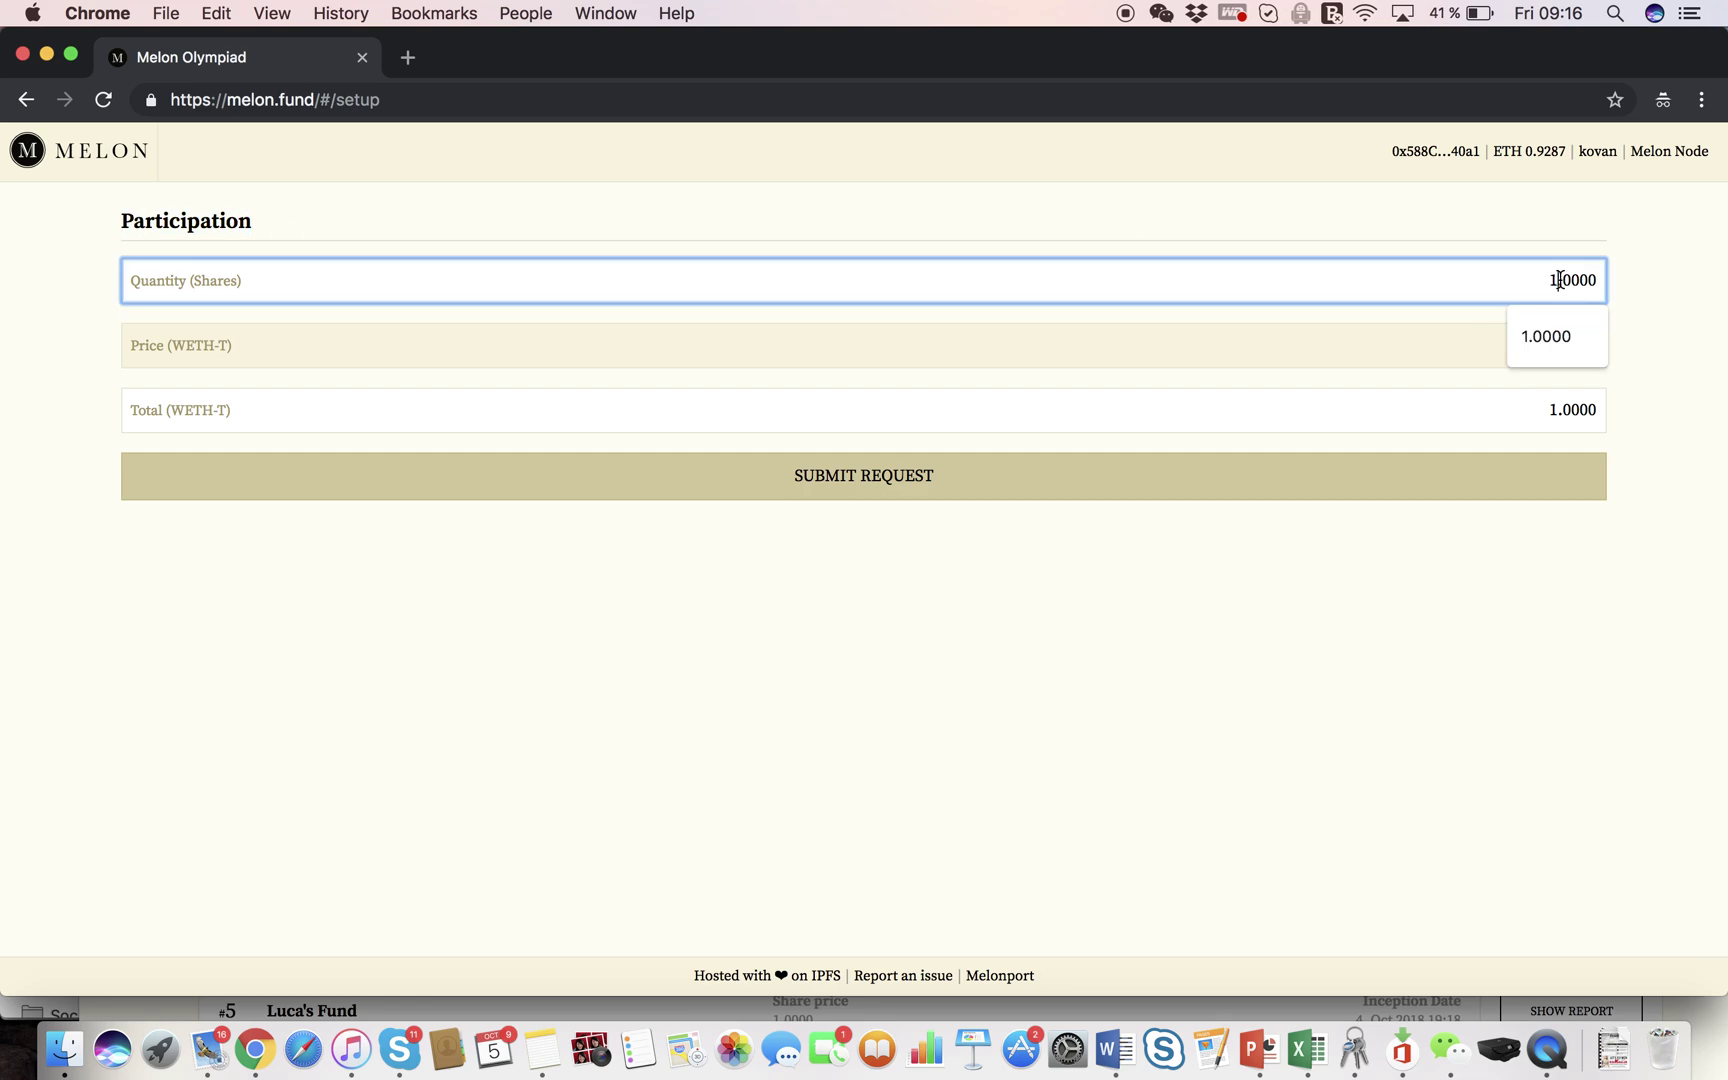
key(BackSpace)
text(5)
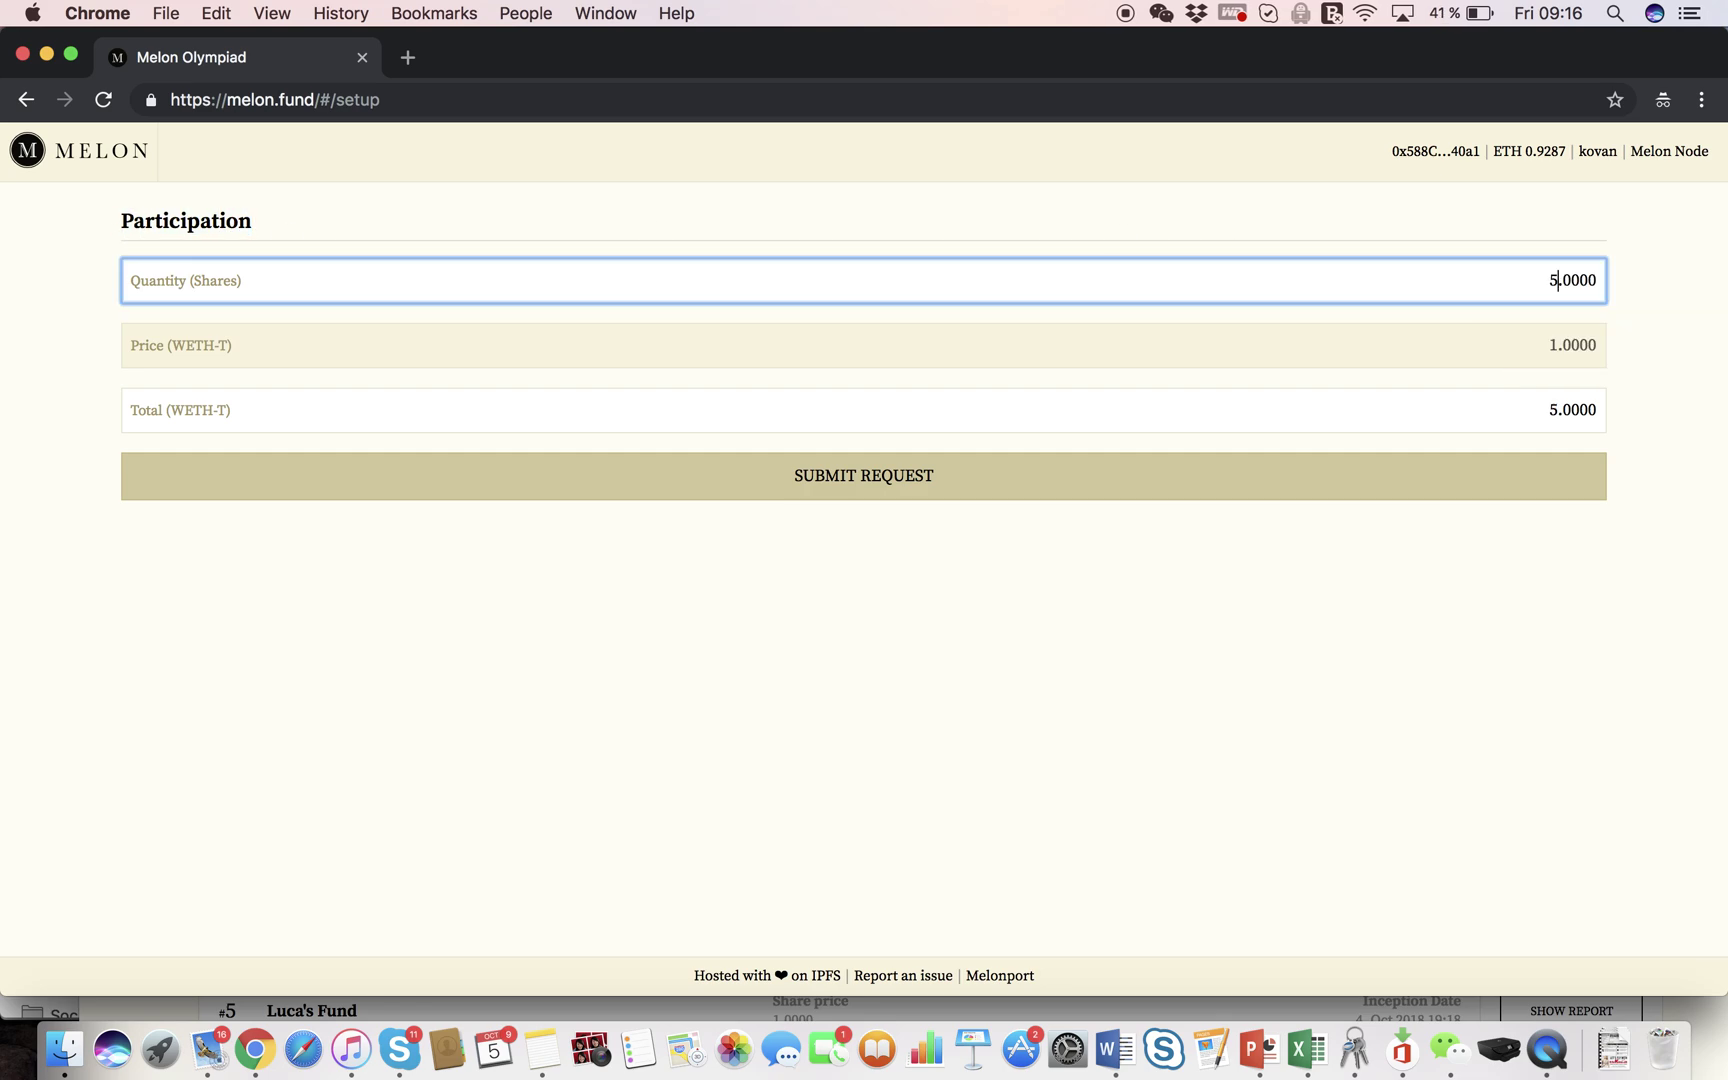
click(1123, 487)
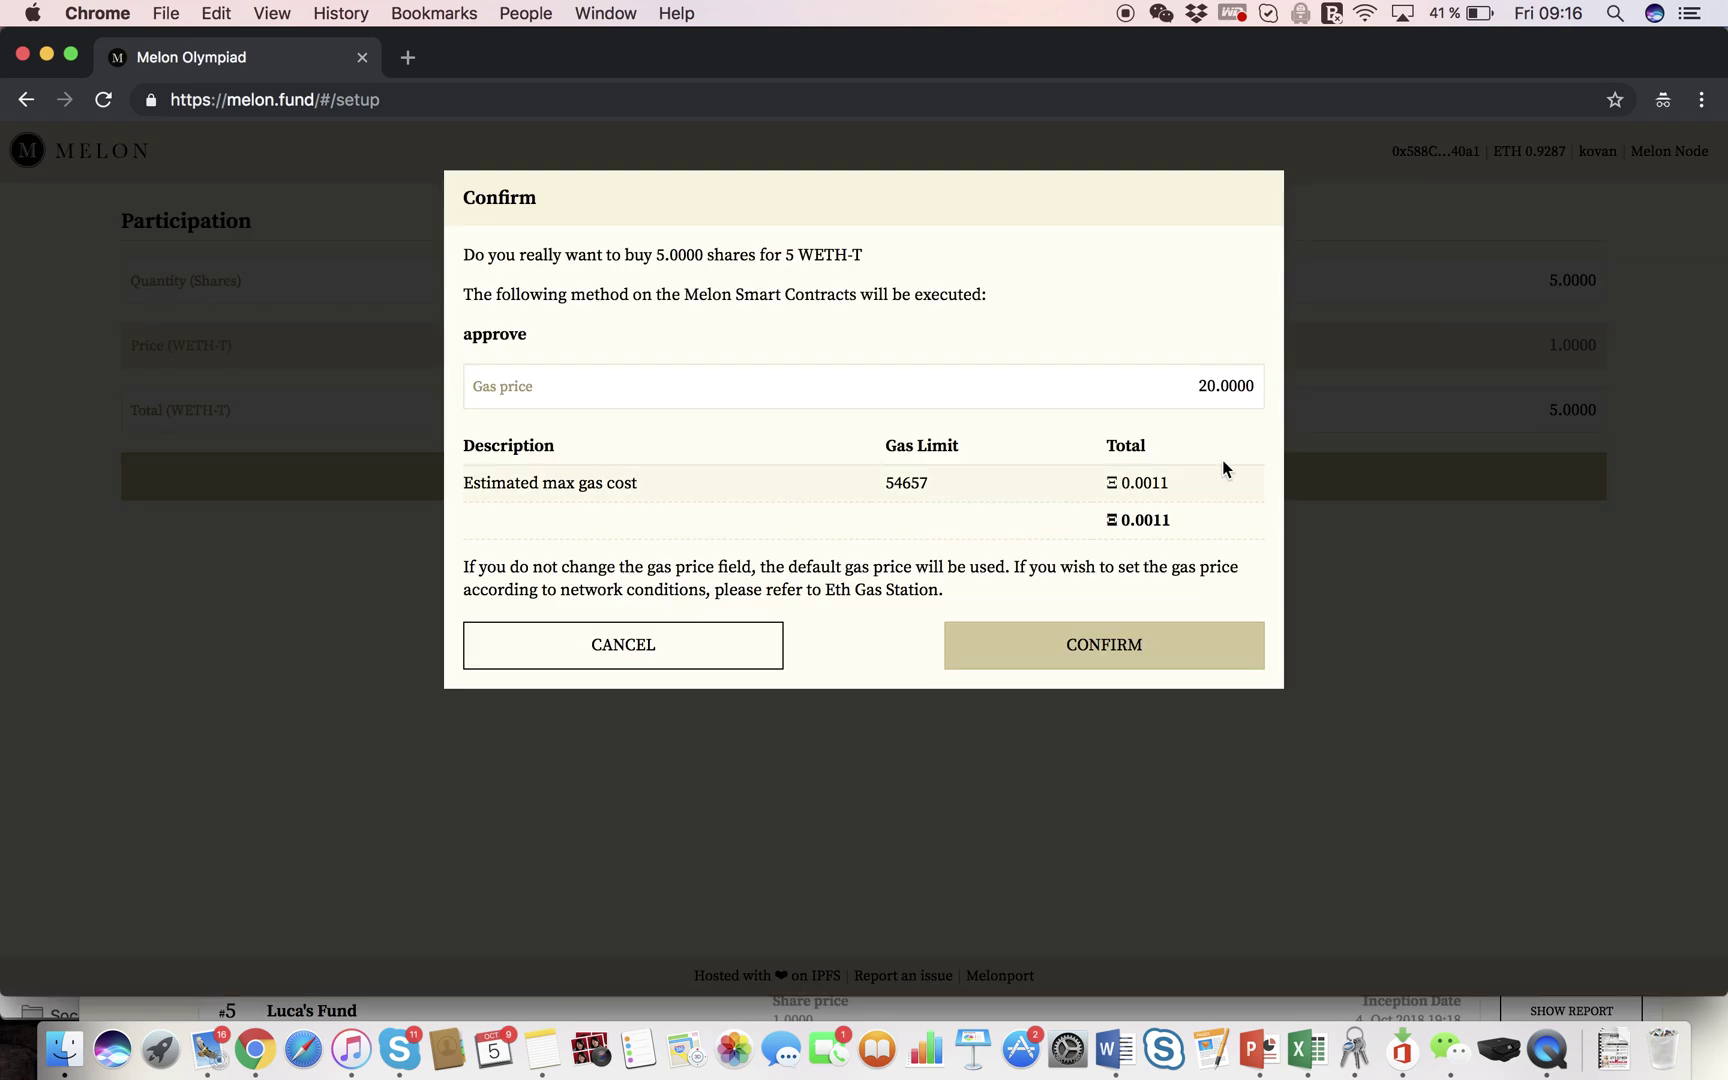
click(1144, 646)
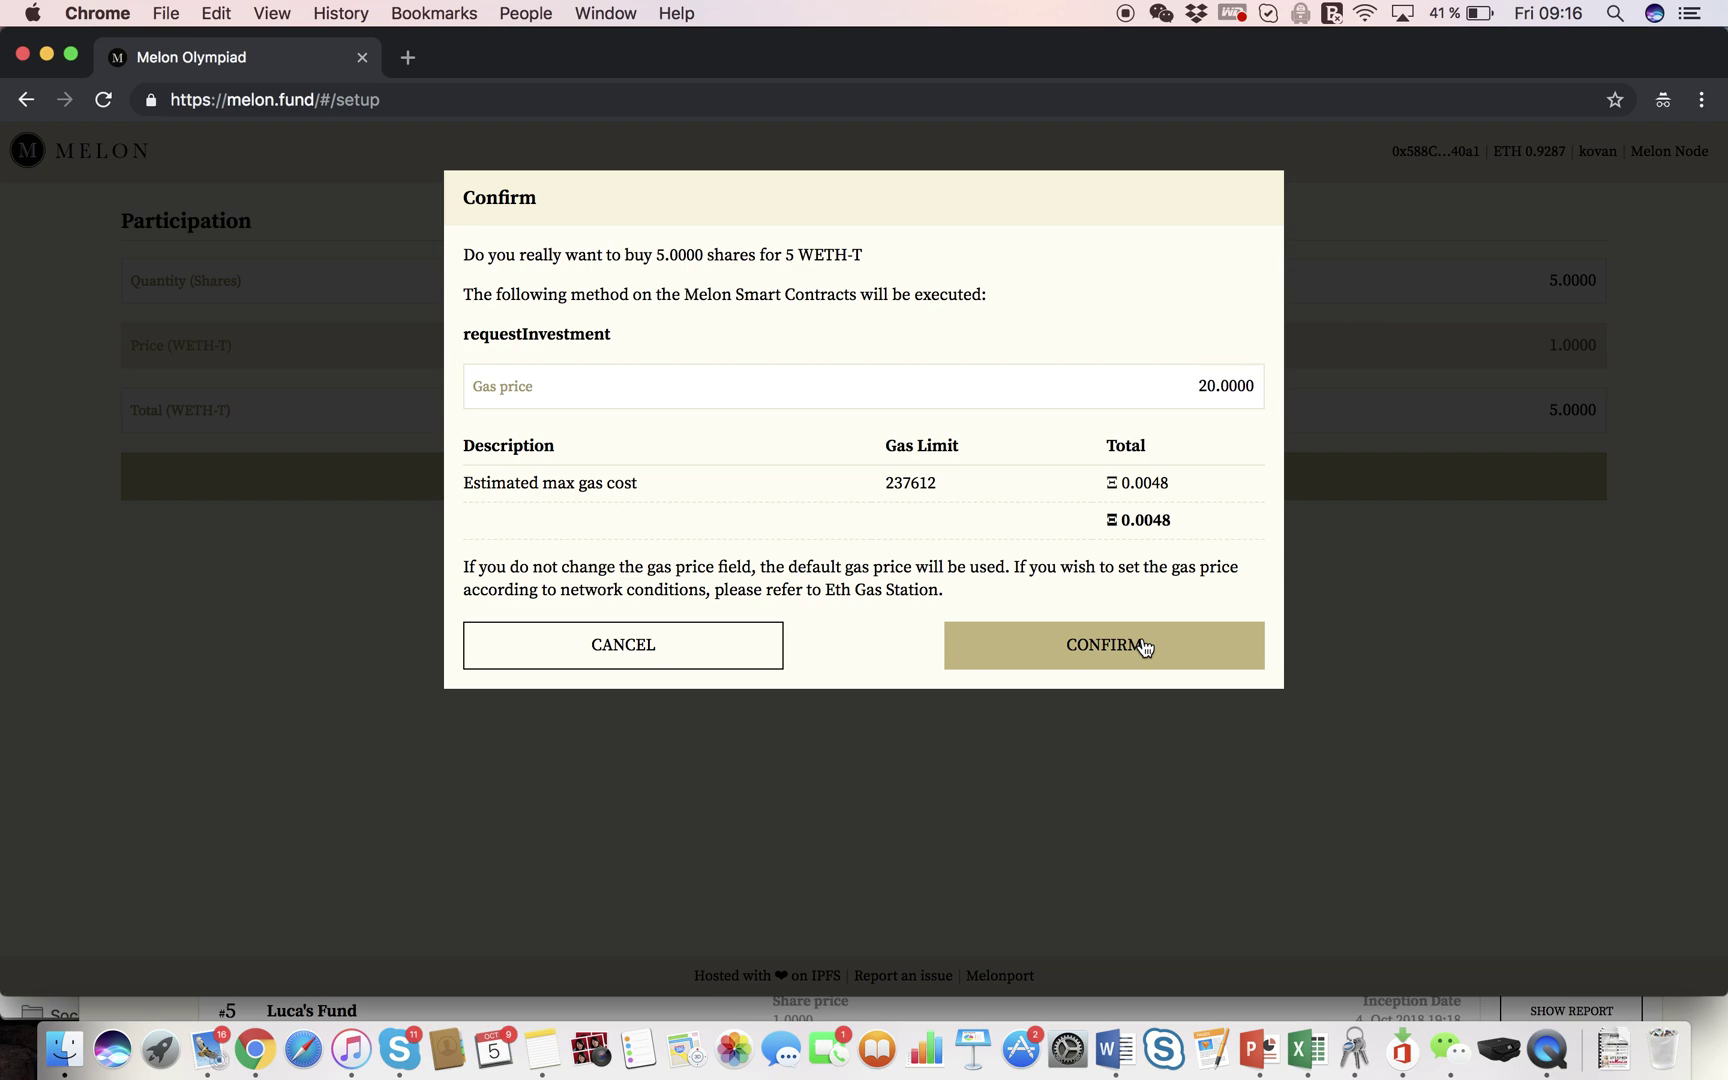
click(1144, 646)
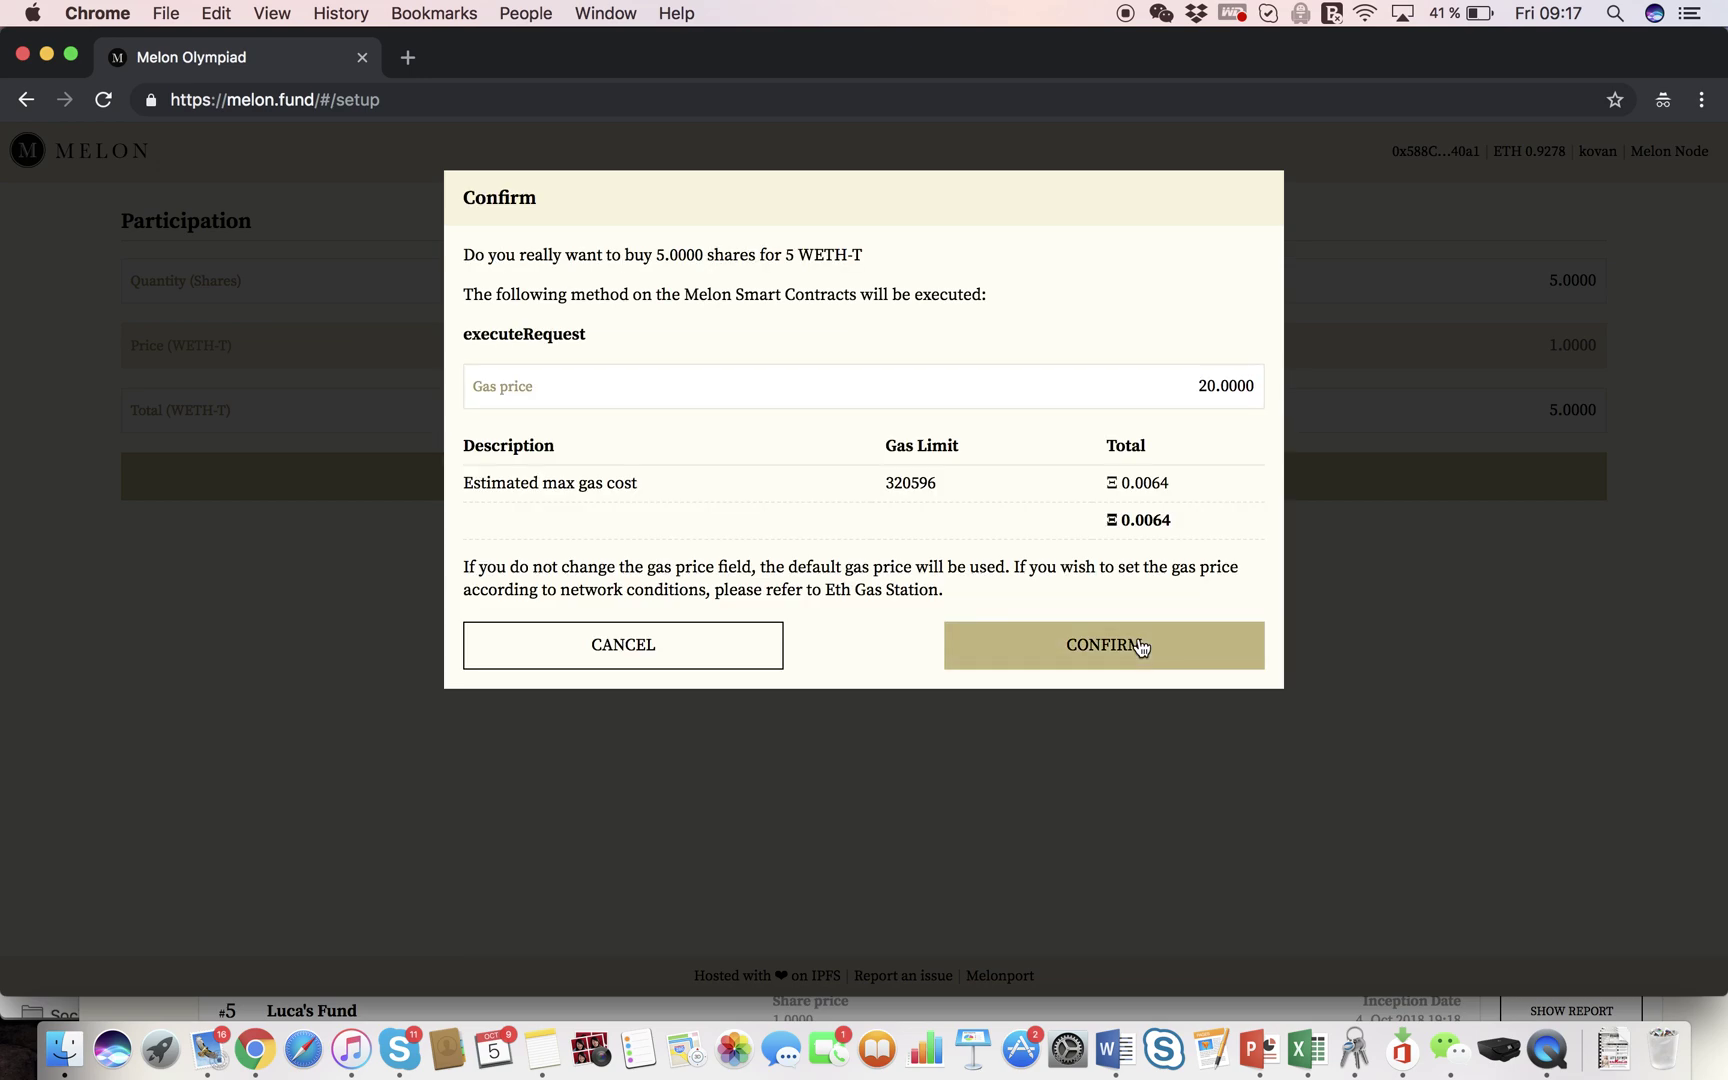
click(1141, 646)
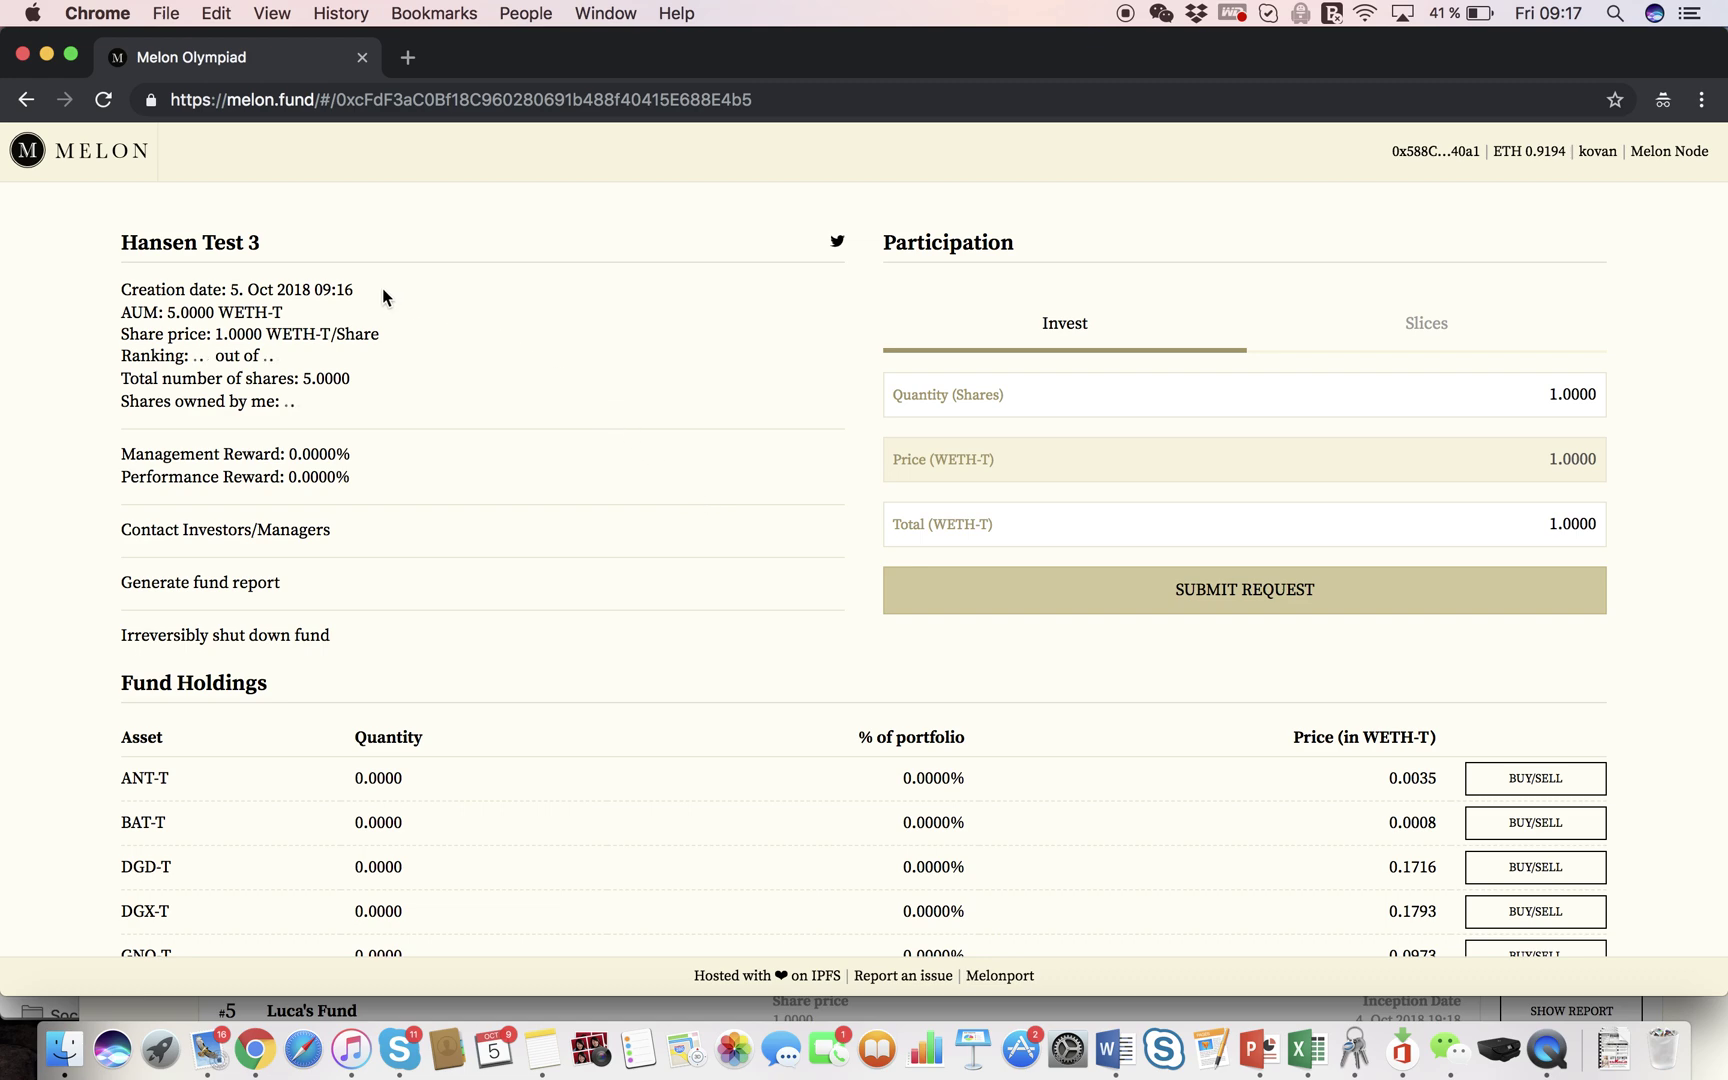
drag(382, 290, 132, 282)
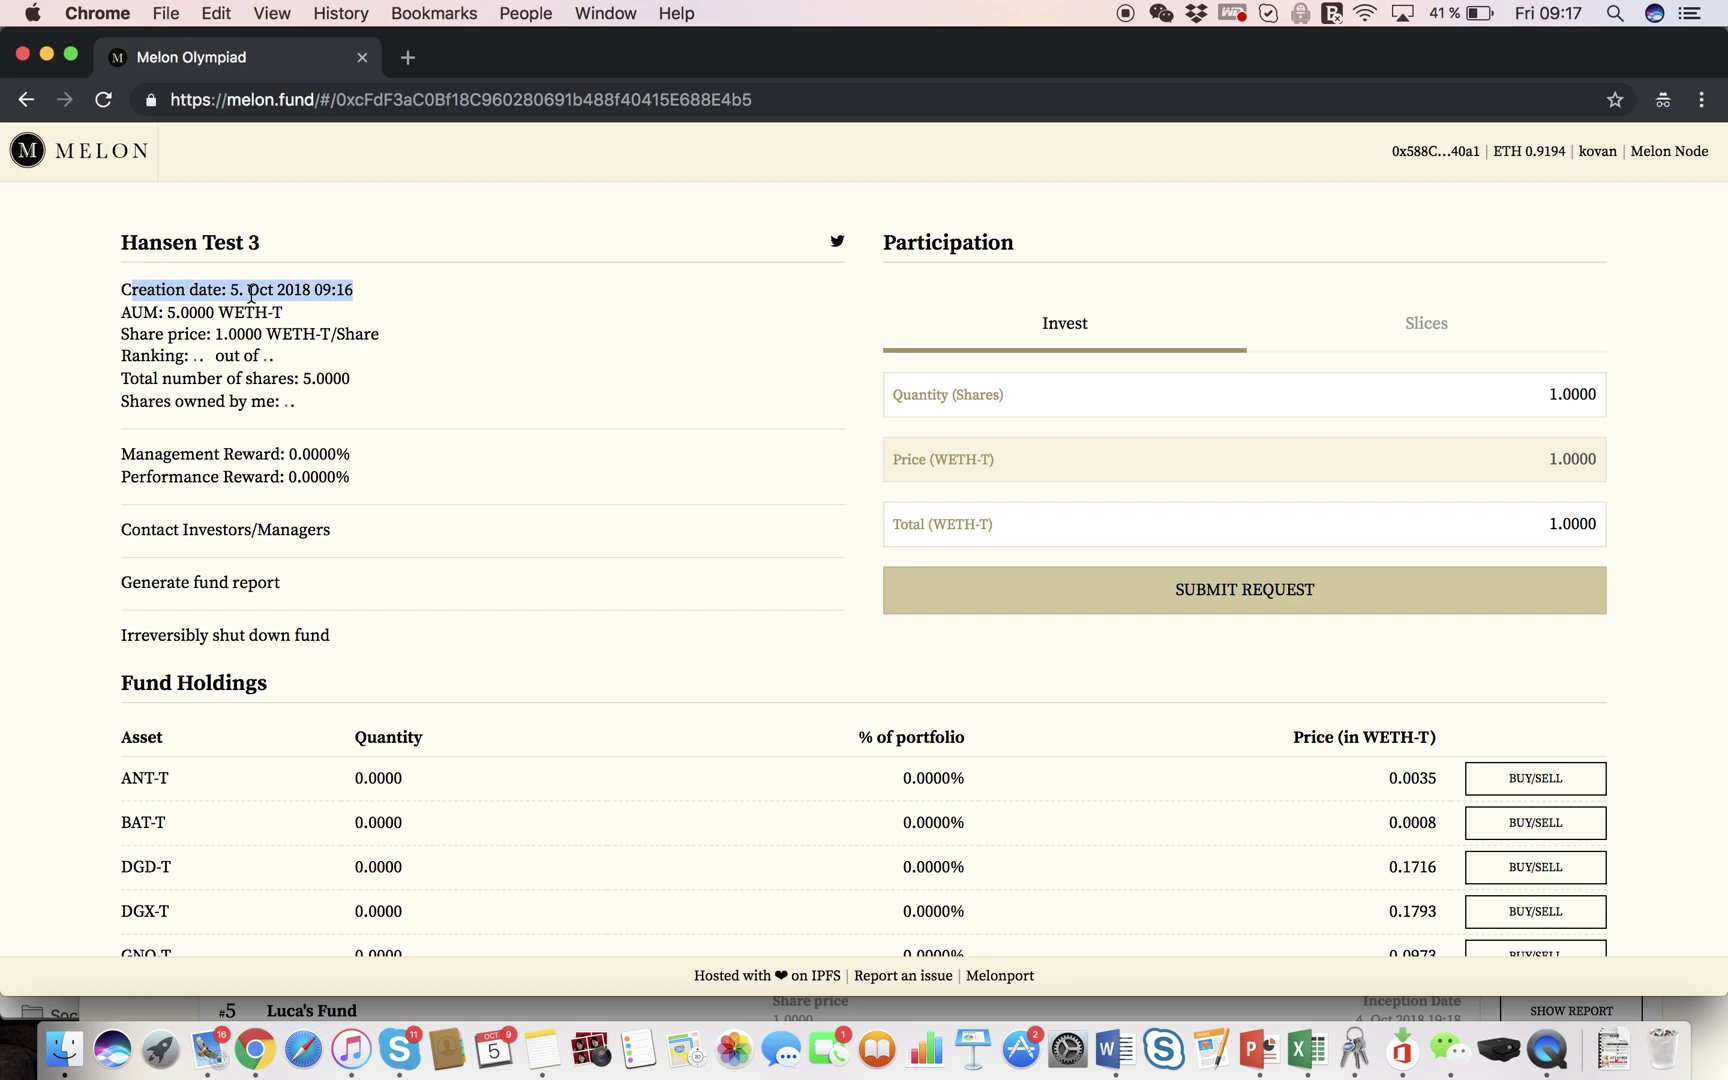
click(392, 292)
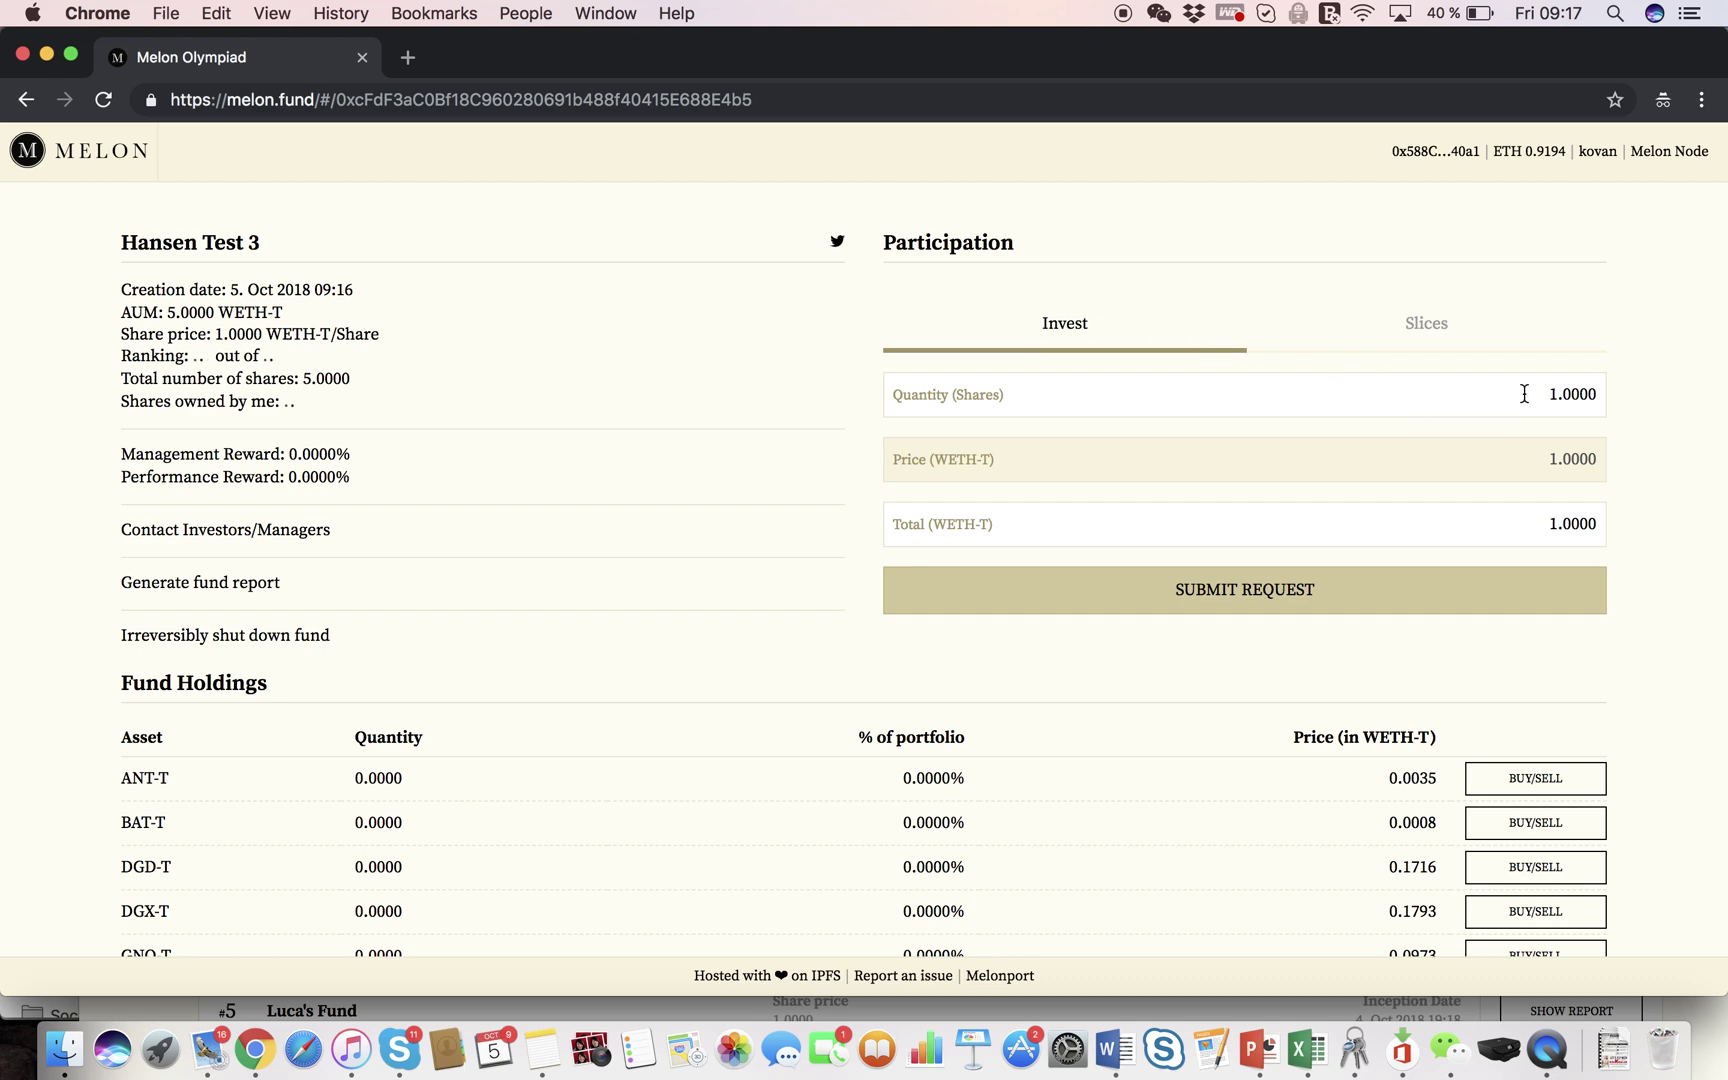
Step: Scroll past the 5.0000 WETH-T holdings to the MLN-T/WETH-T orderbook and Trade panel
scroll(1524, 396, down, 5)
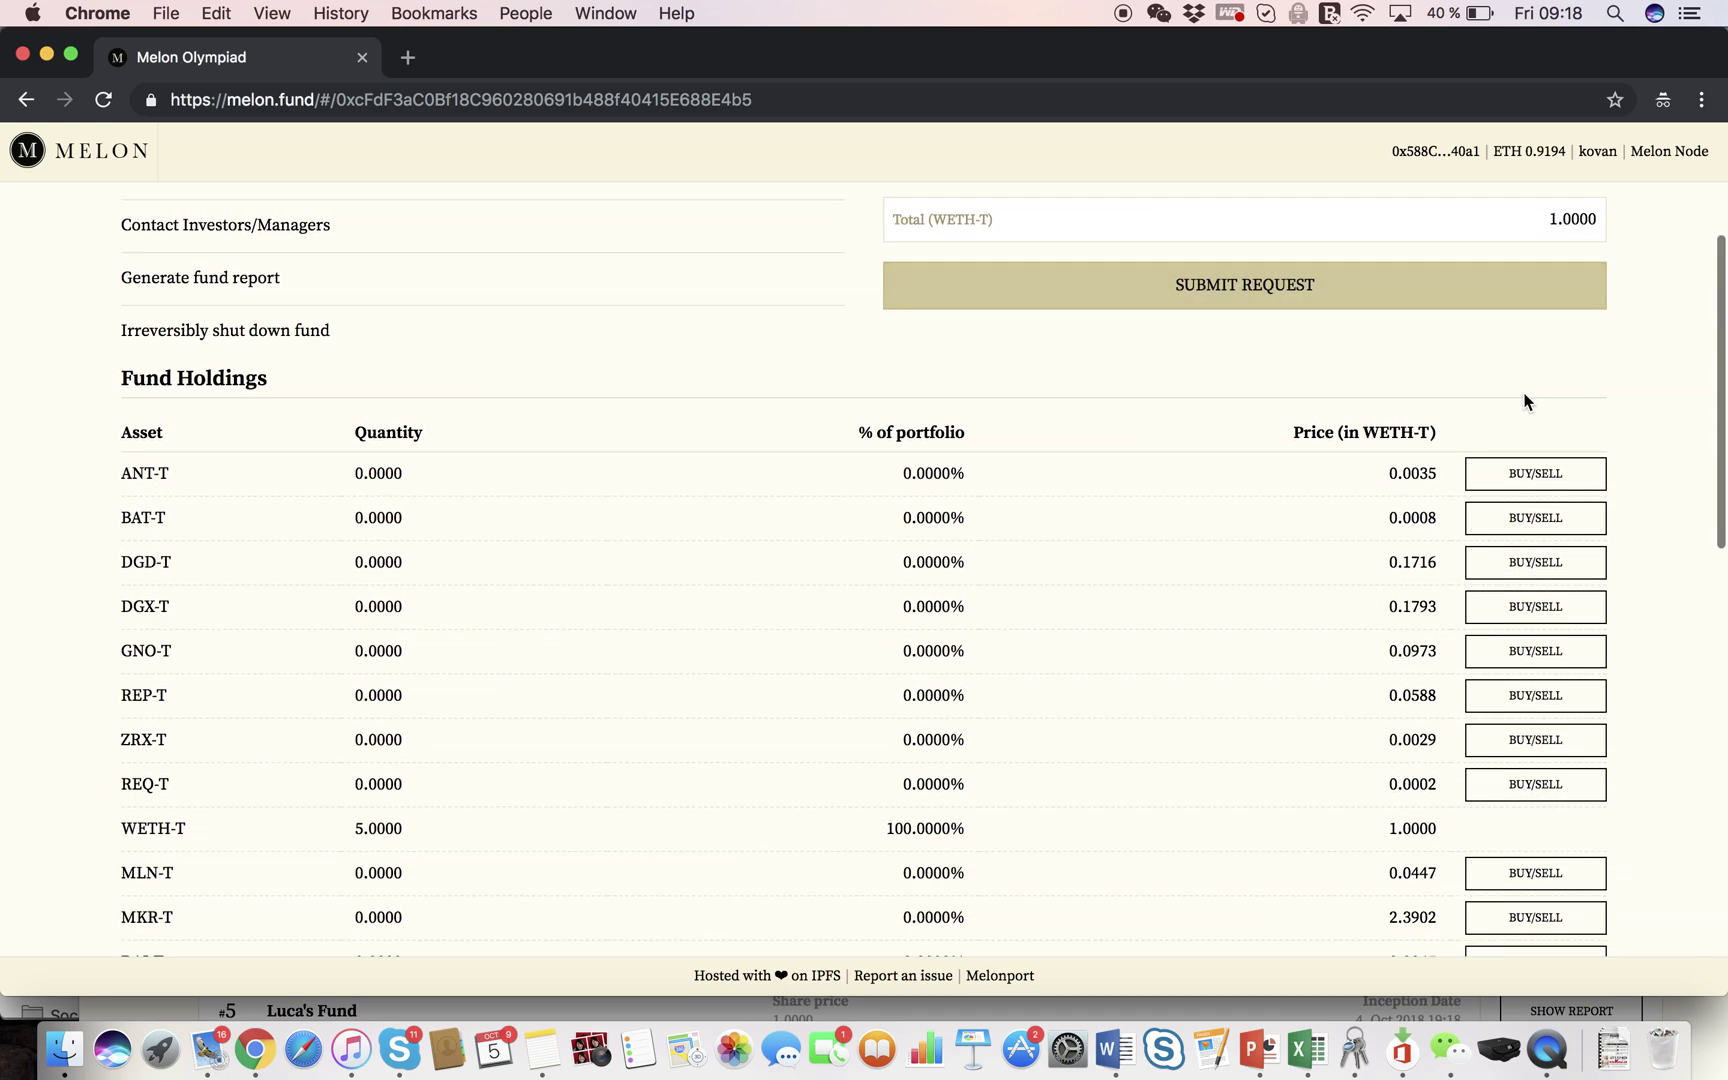
scroll(1524, 398, down, 3)
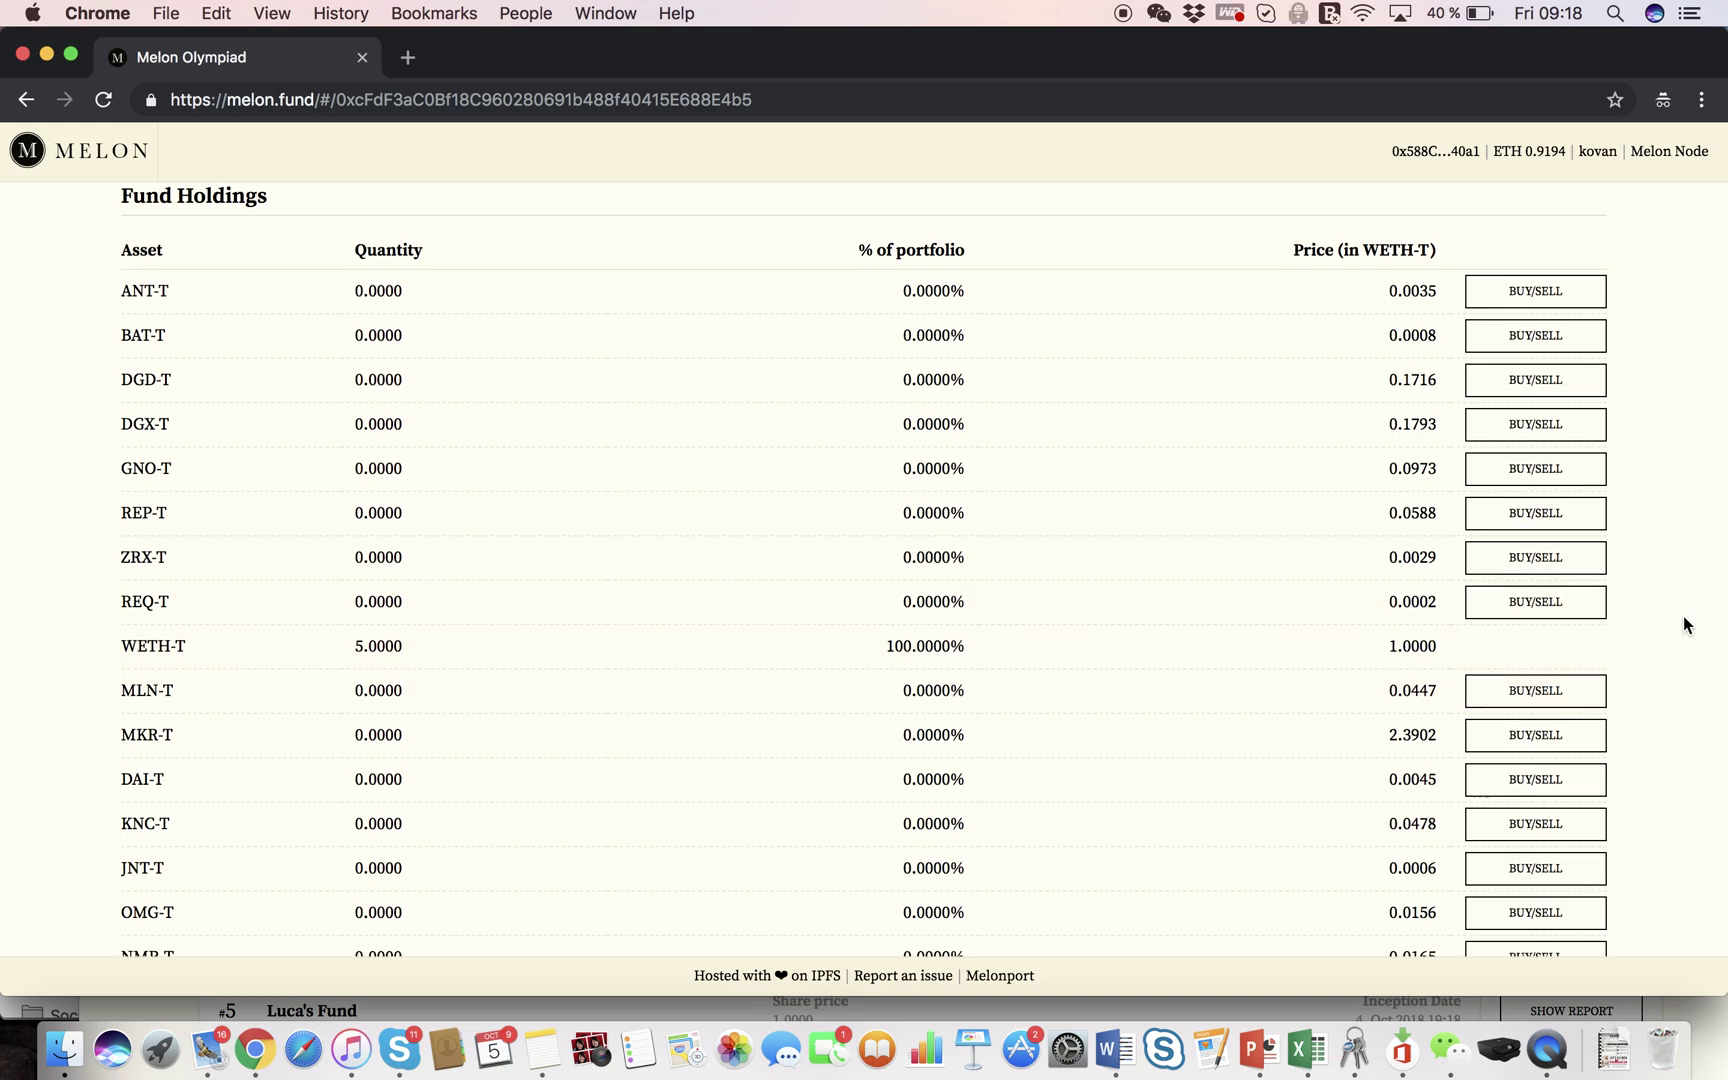
scroll(1683, 616, down, 10)
scroll(1683, 616, down, 3)
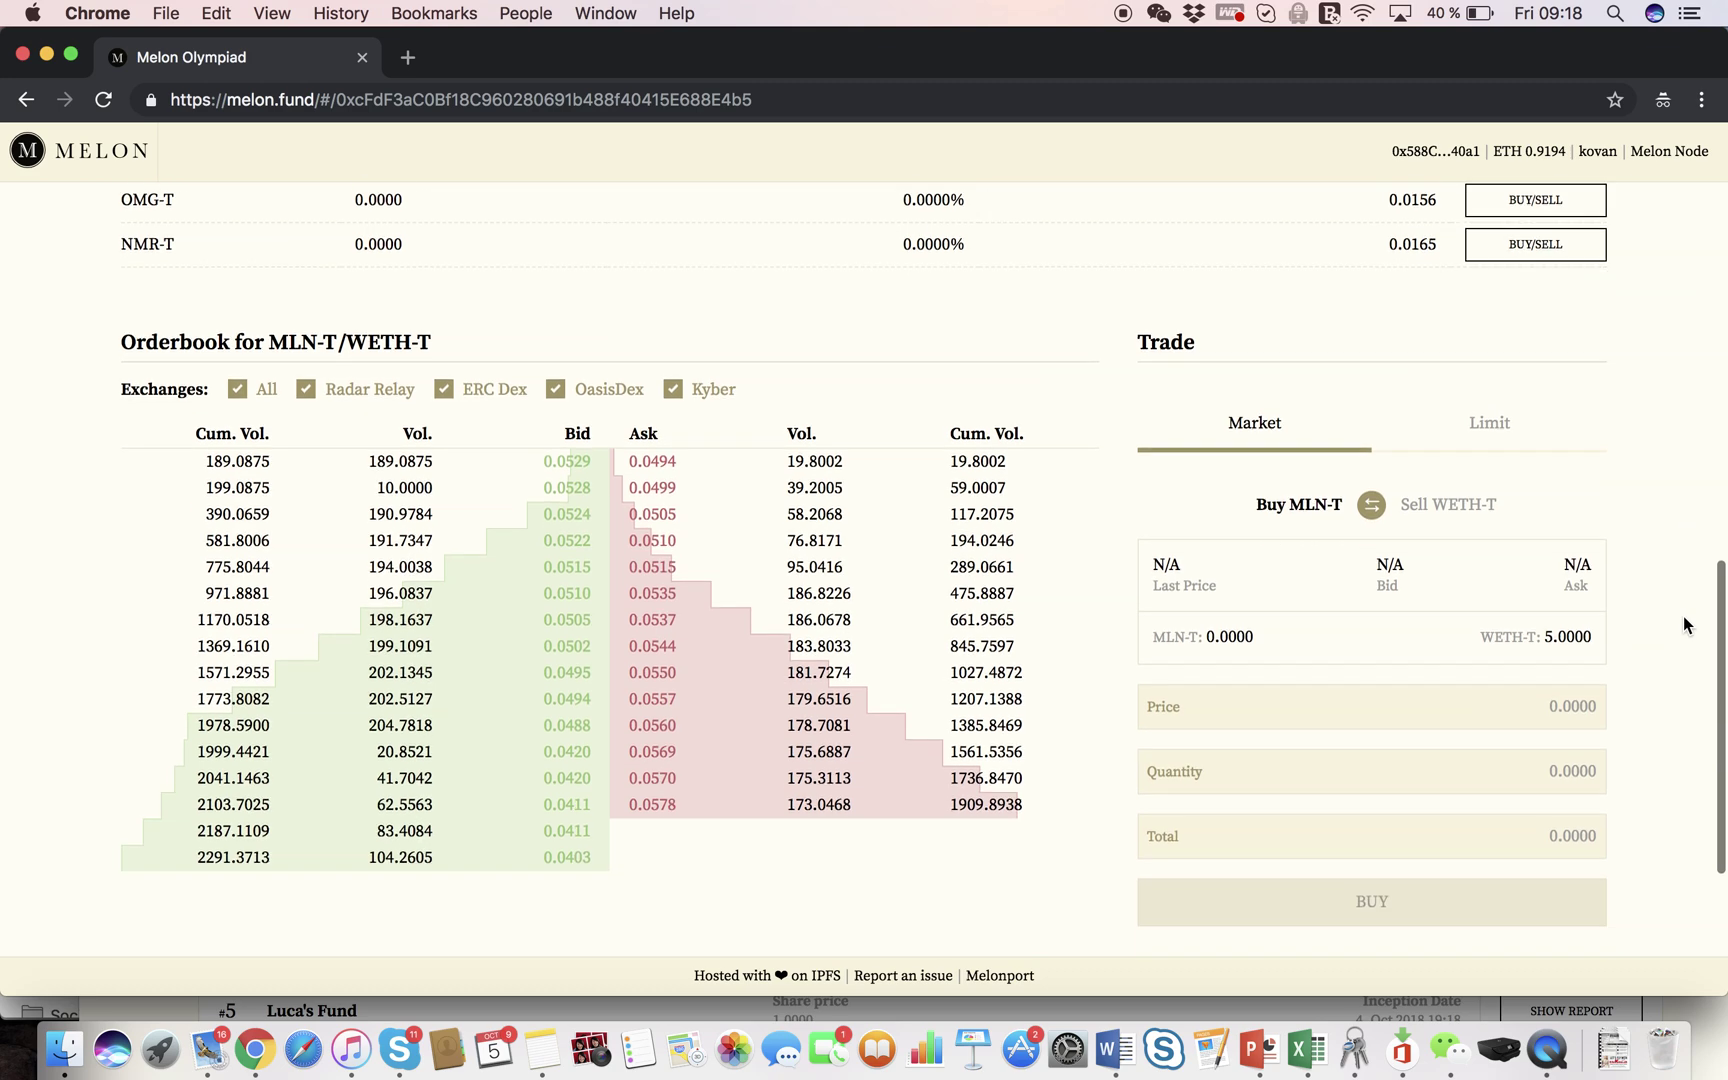
scroll(1683, 616, down, 1)
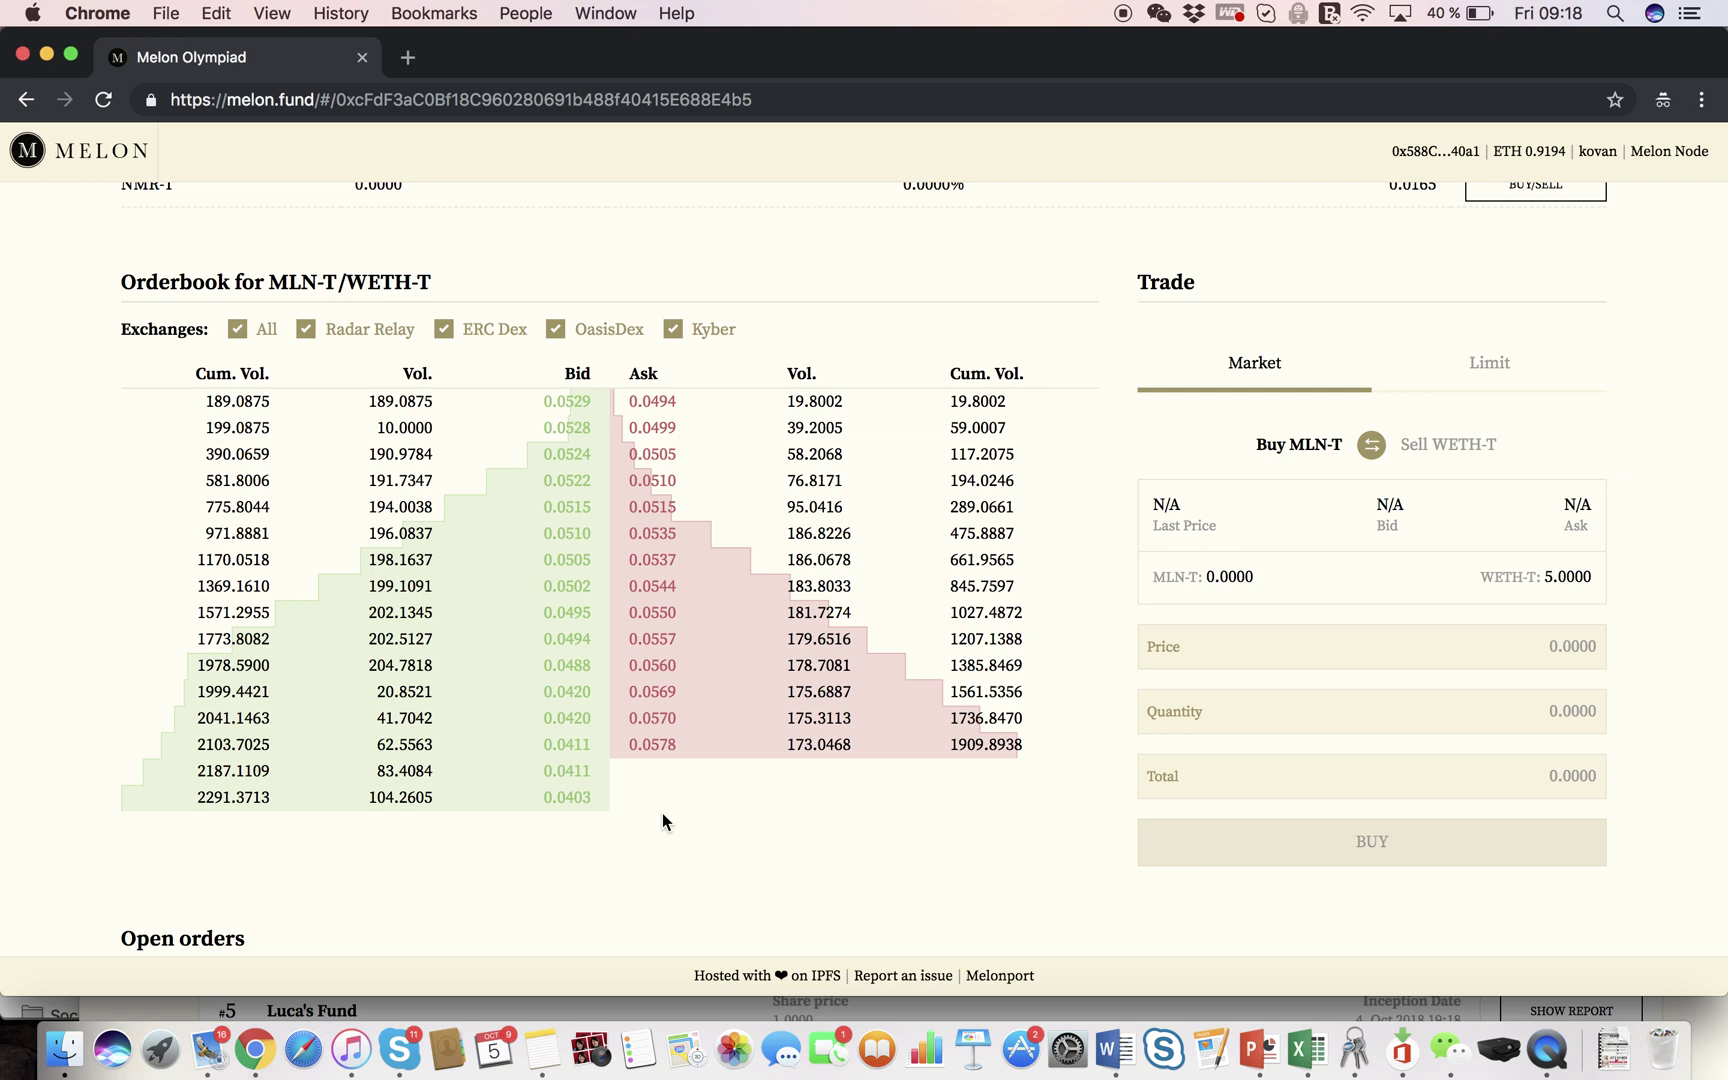
click(305, 330)
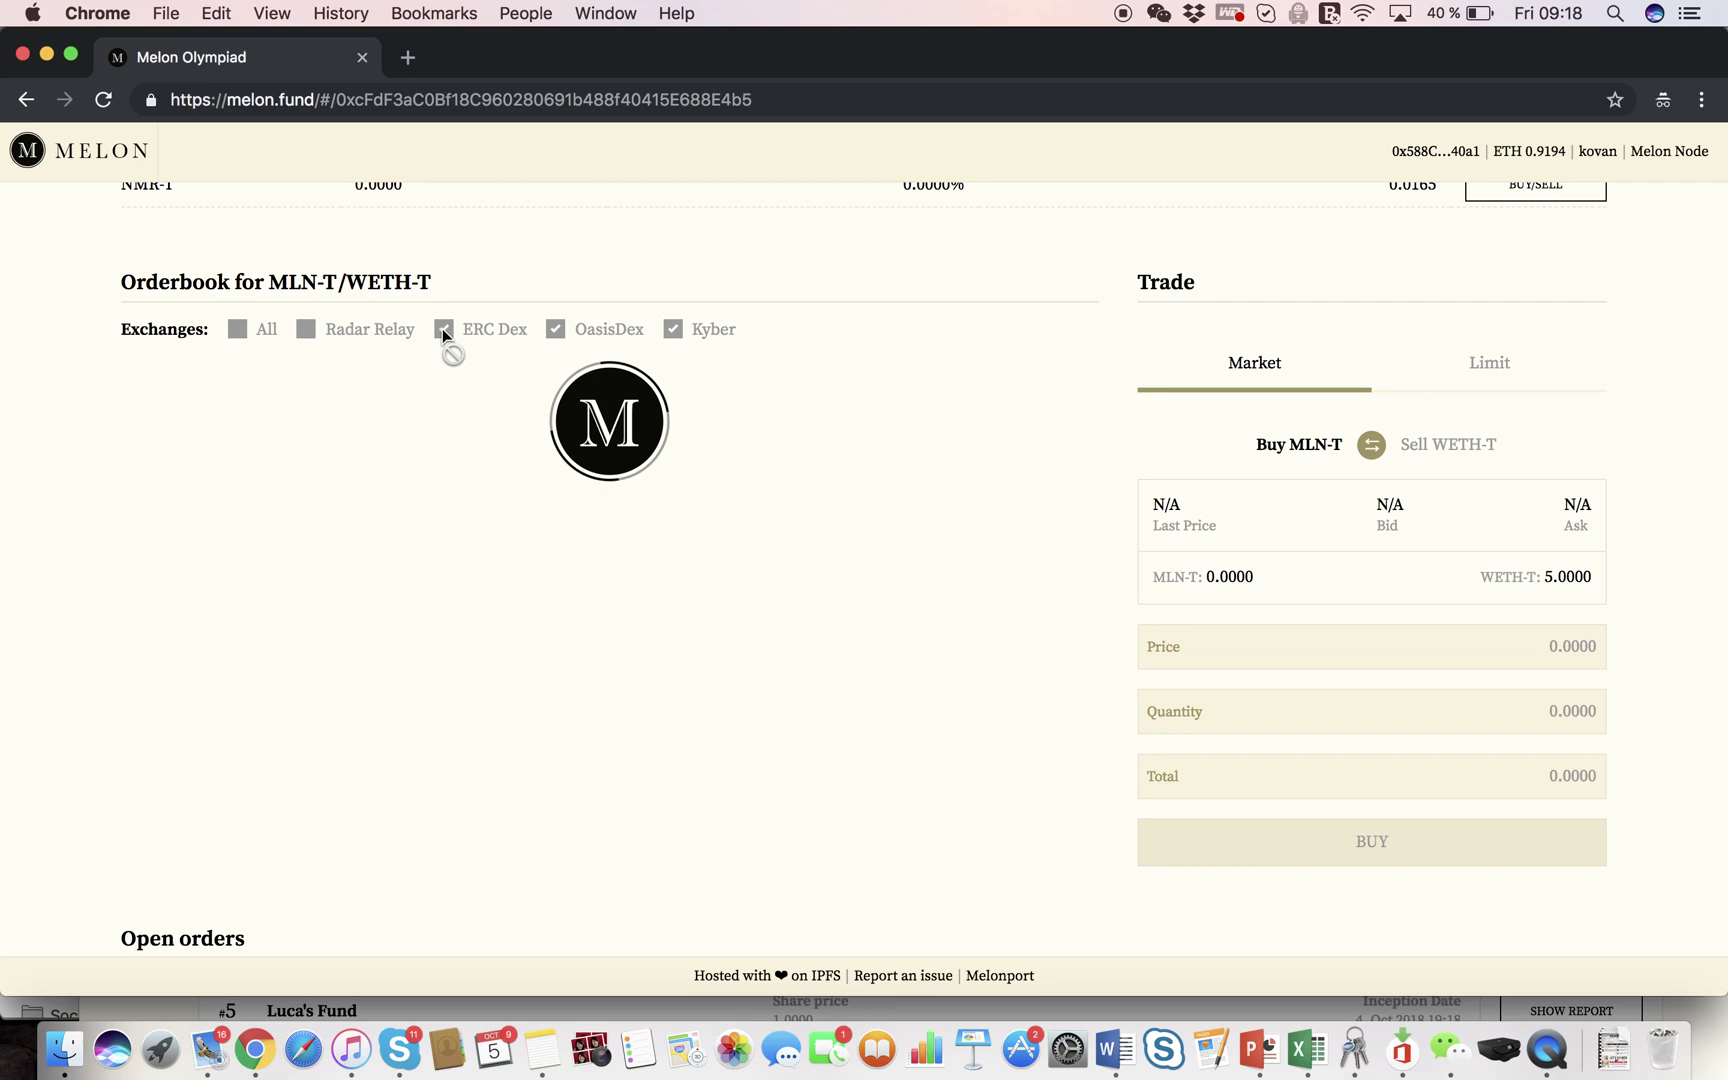
click(305, 329)
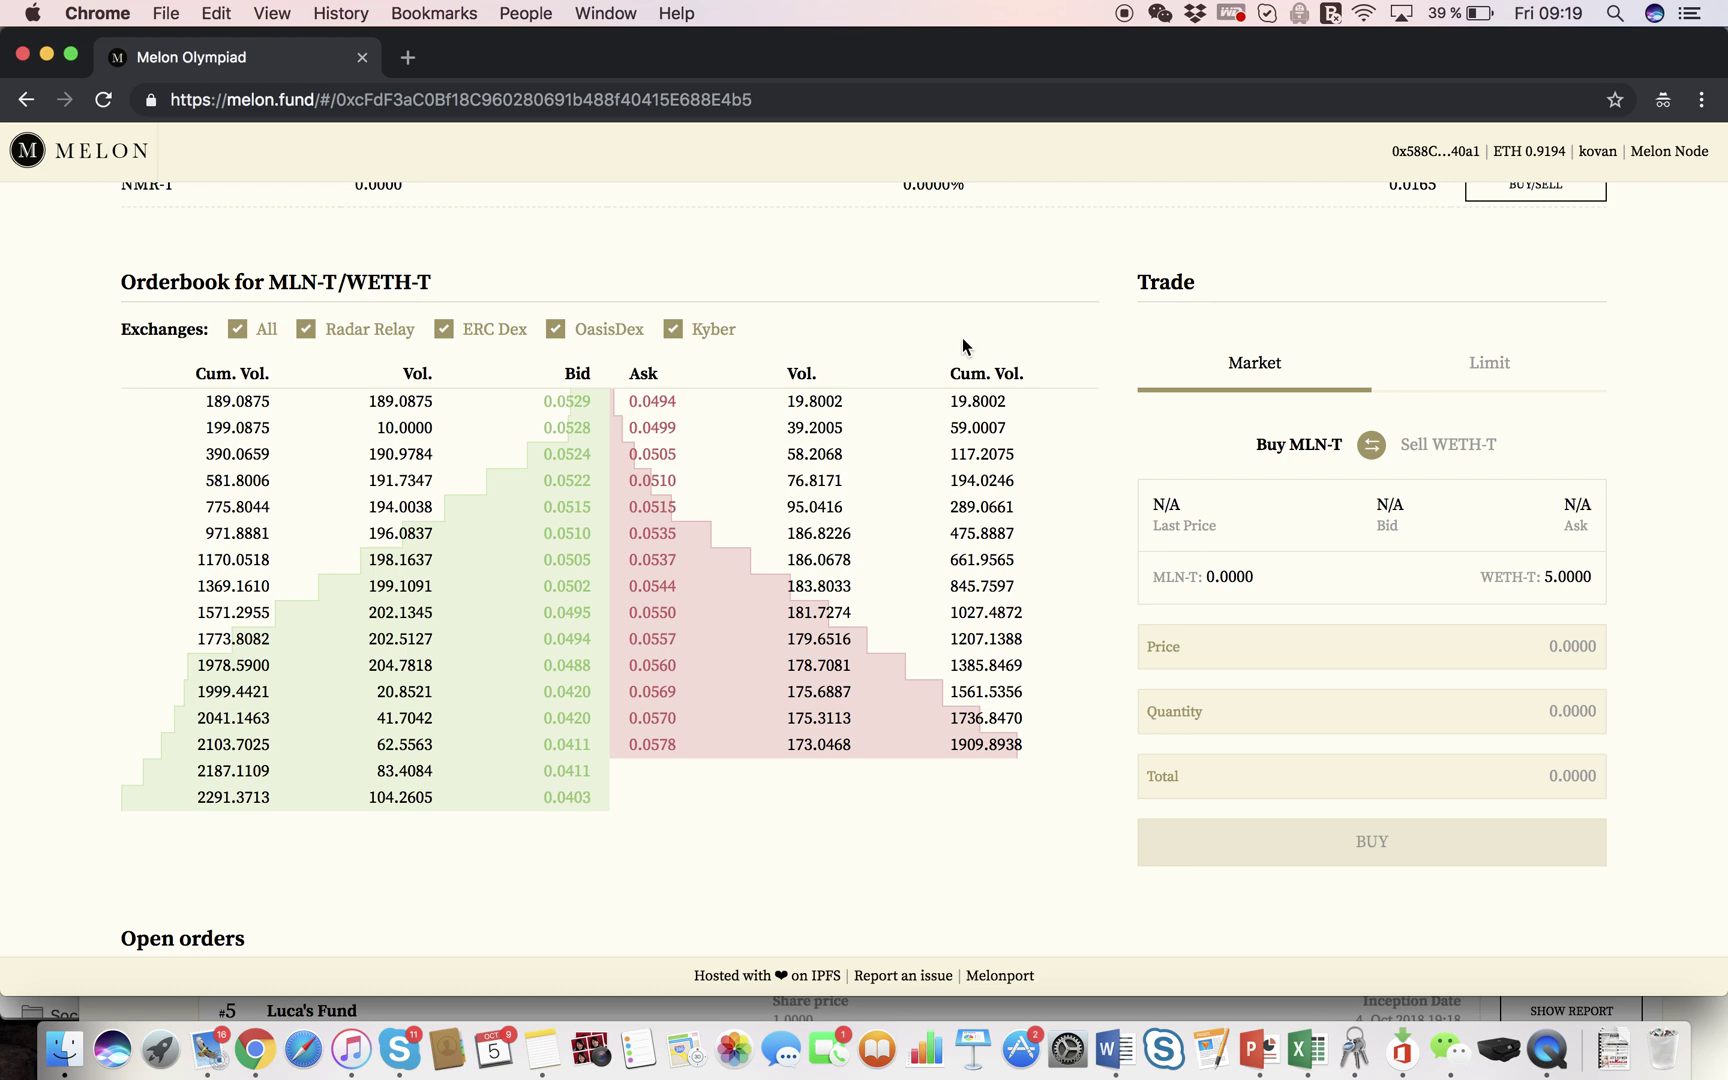
scroll(963, 339, down, 2)
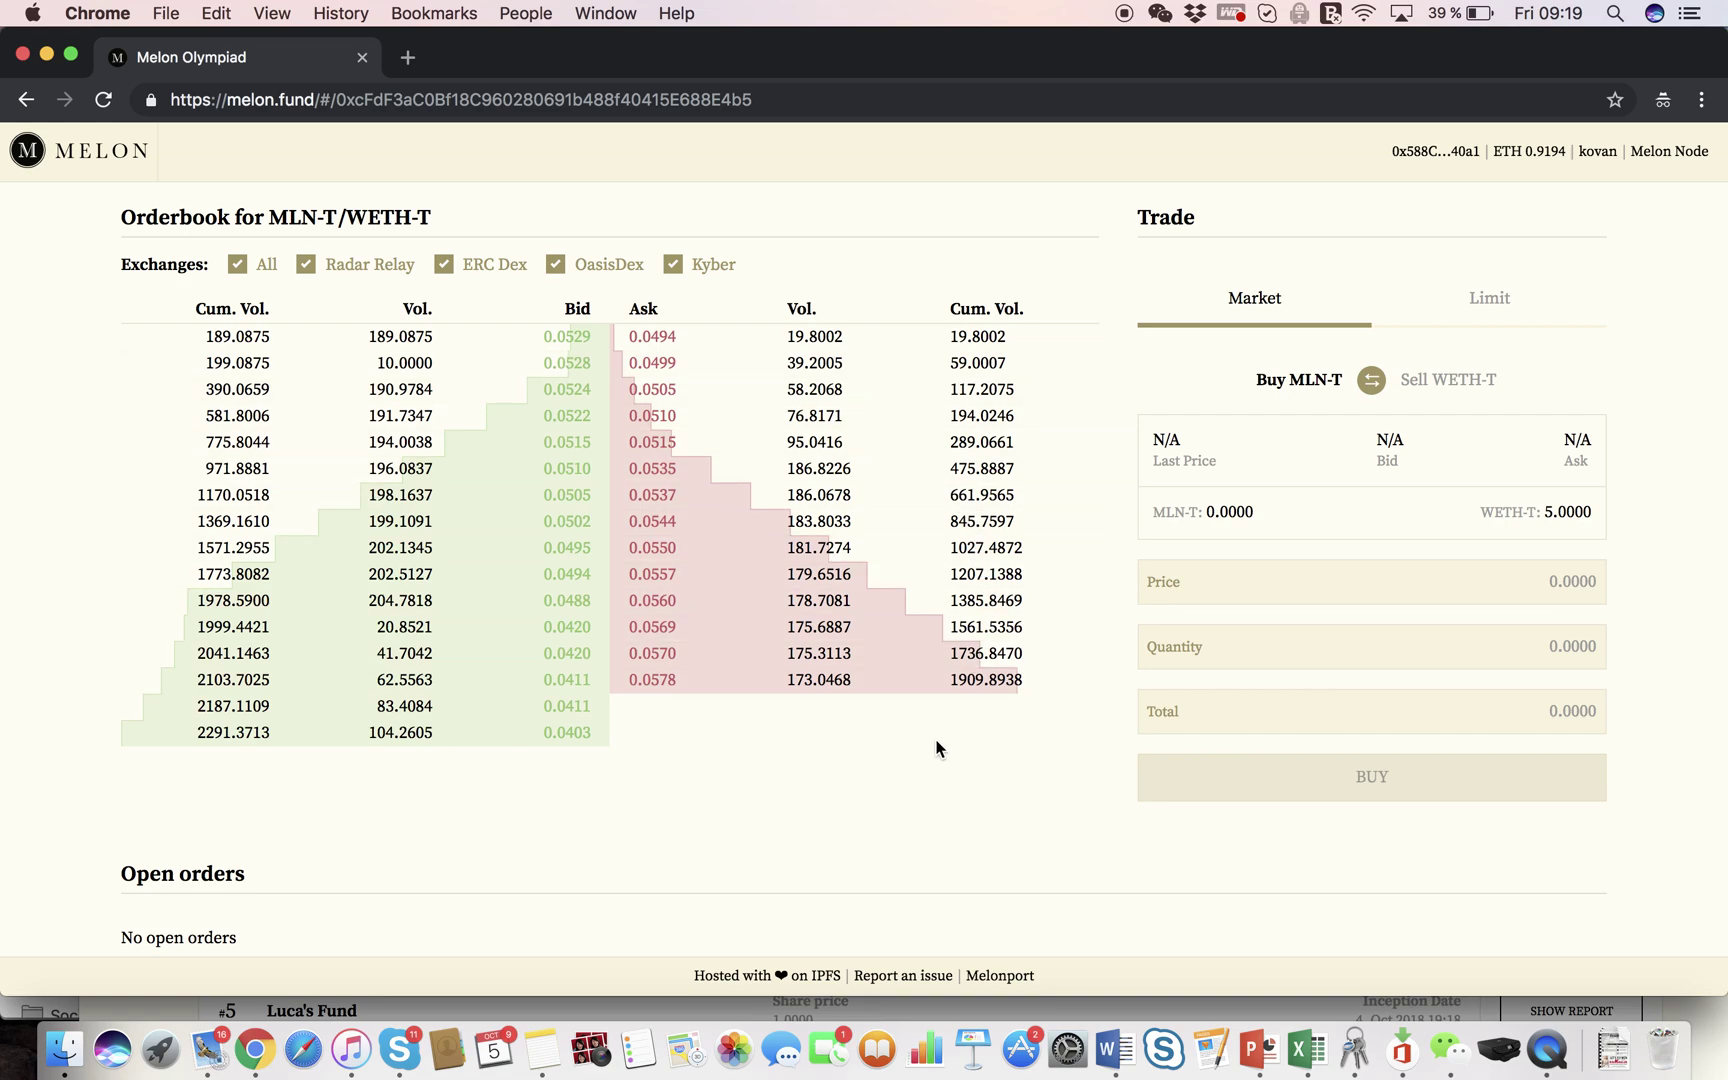
Step: Buy 9.2111 GNO-T at the top ask of 0.1063, paying 0.9789 WETH-T
scroll(937, 748, up, 15)
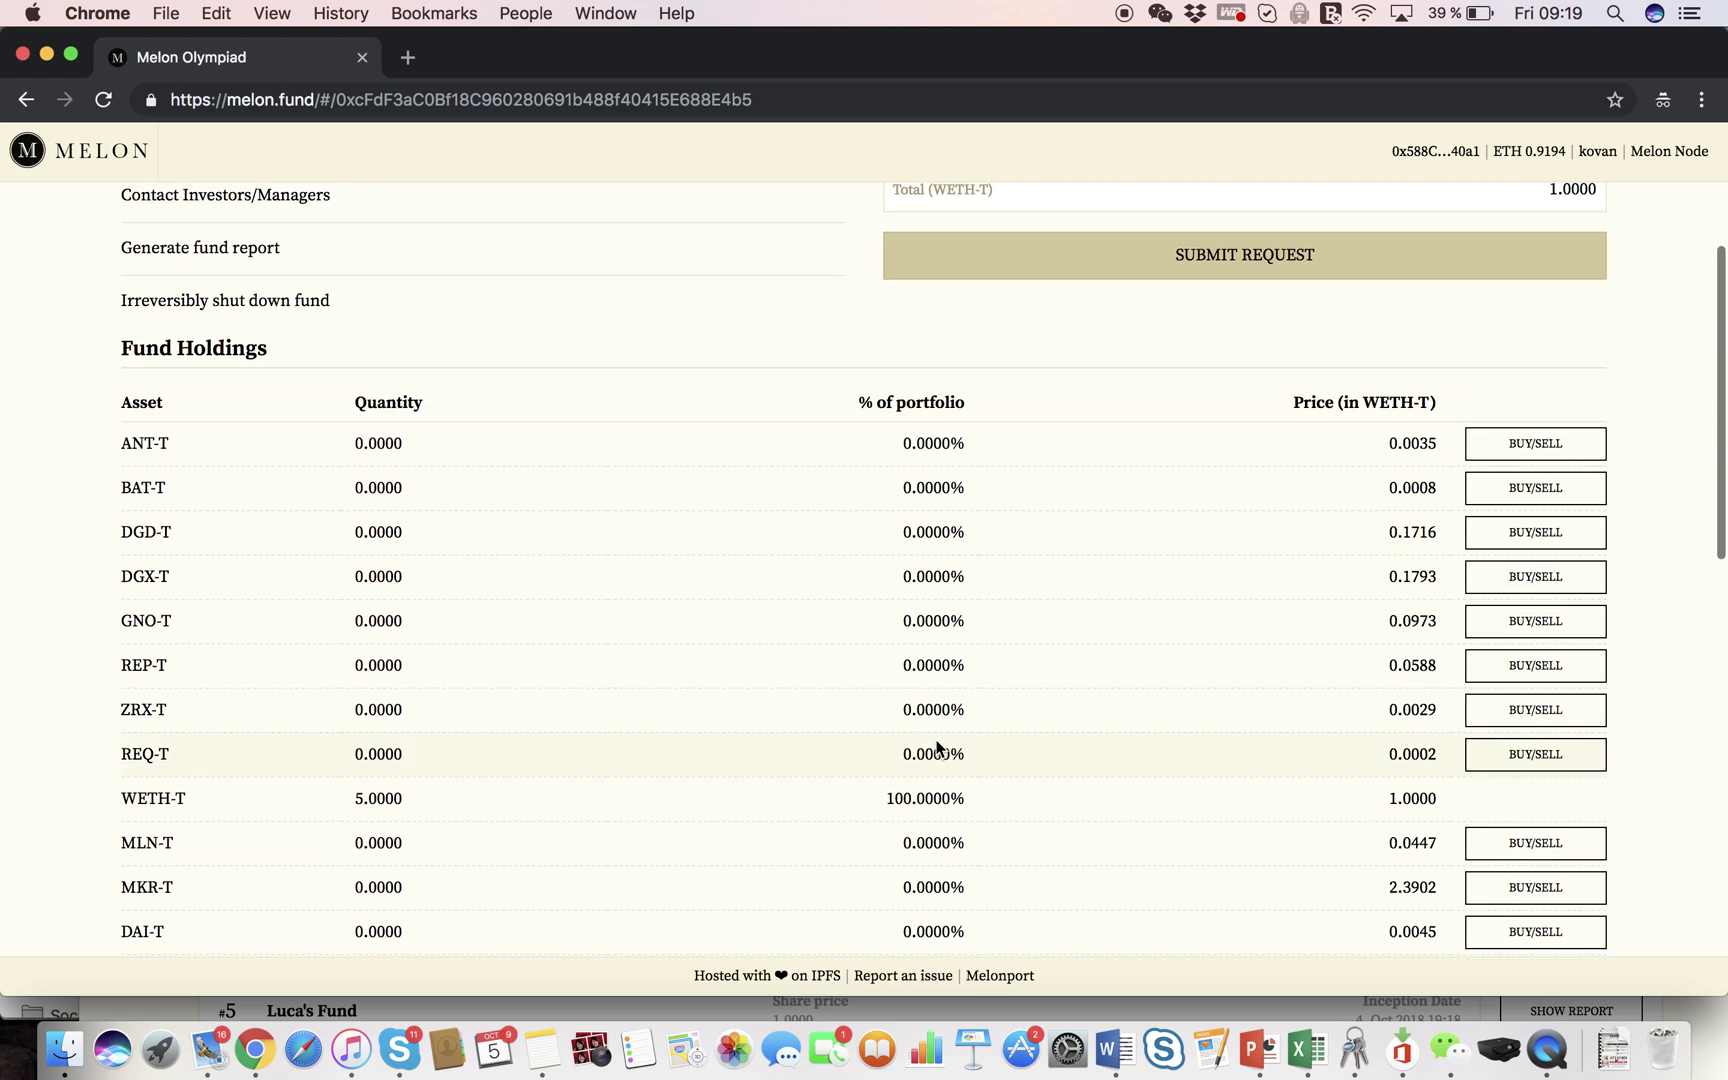
scroll(937, 748, down, 5)
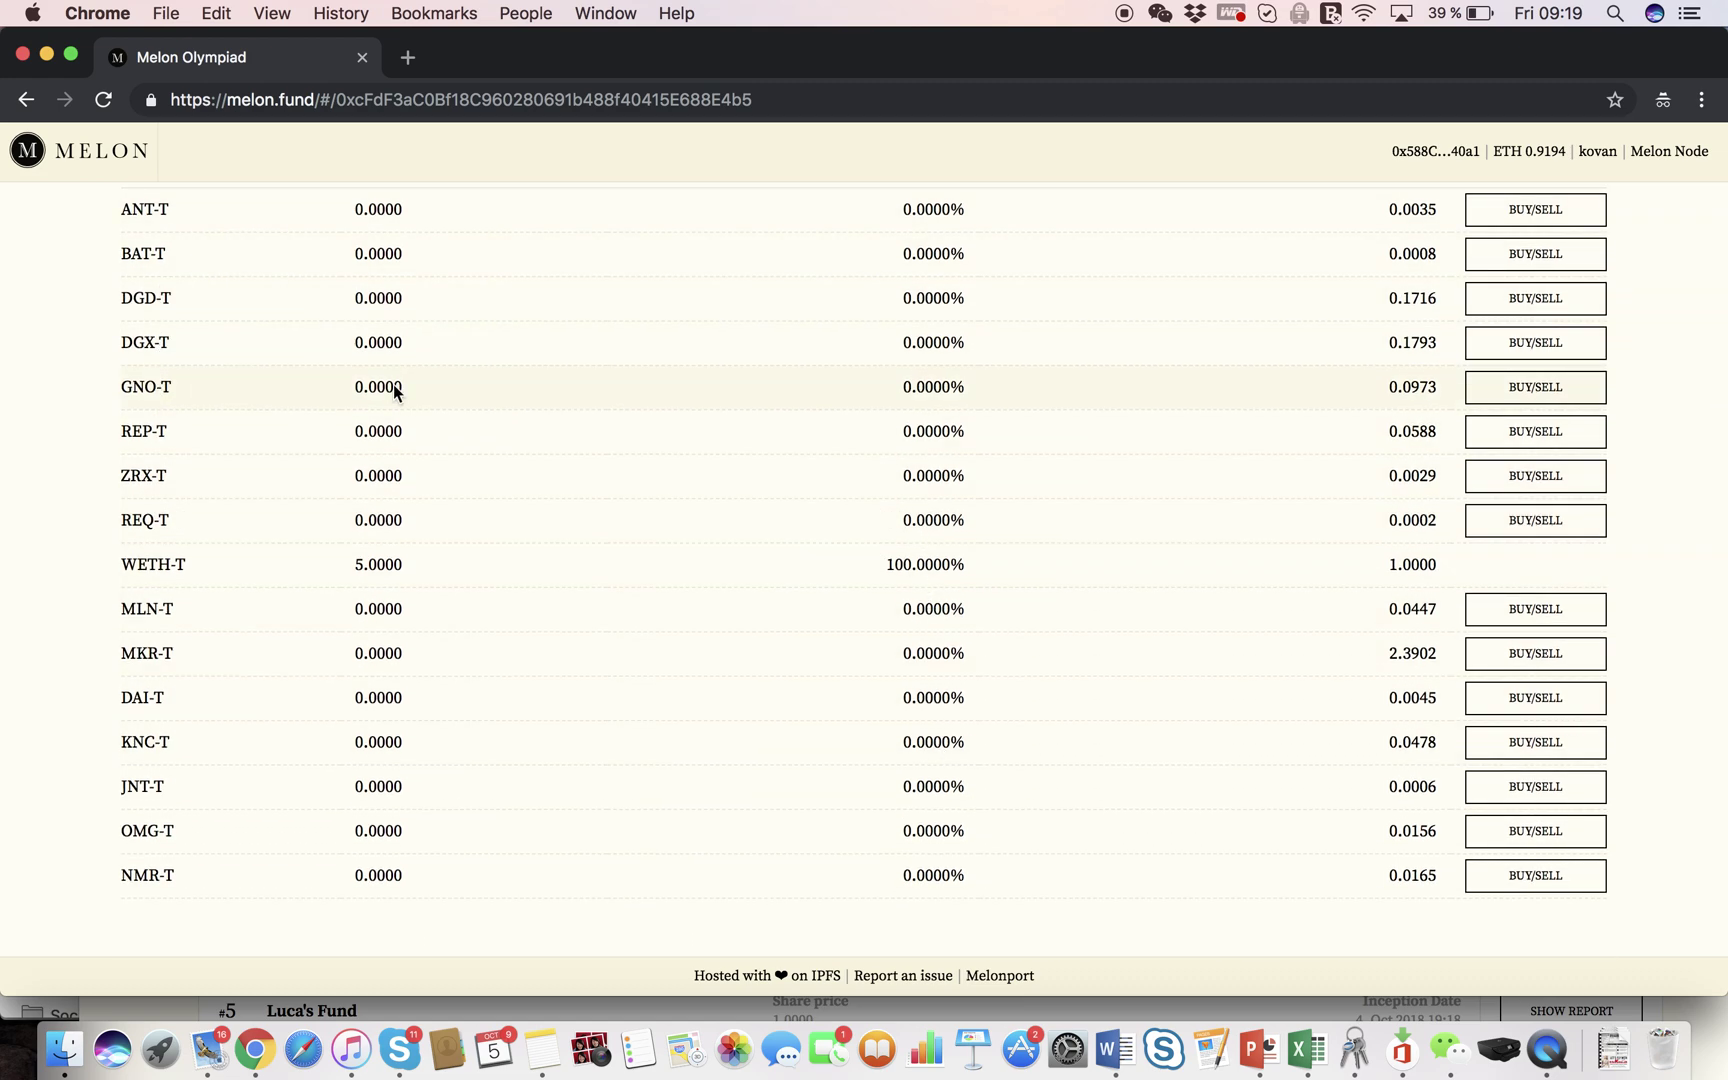
click(1530, 390)
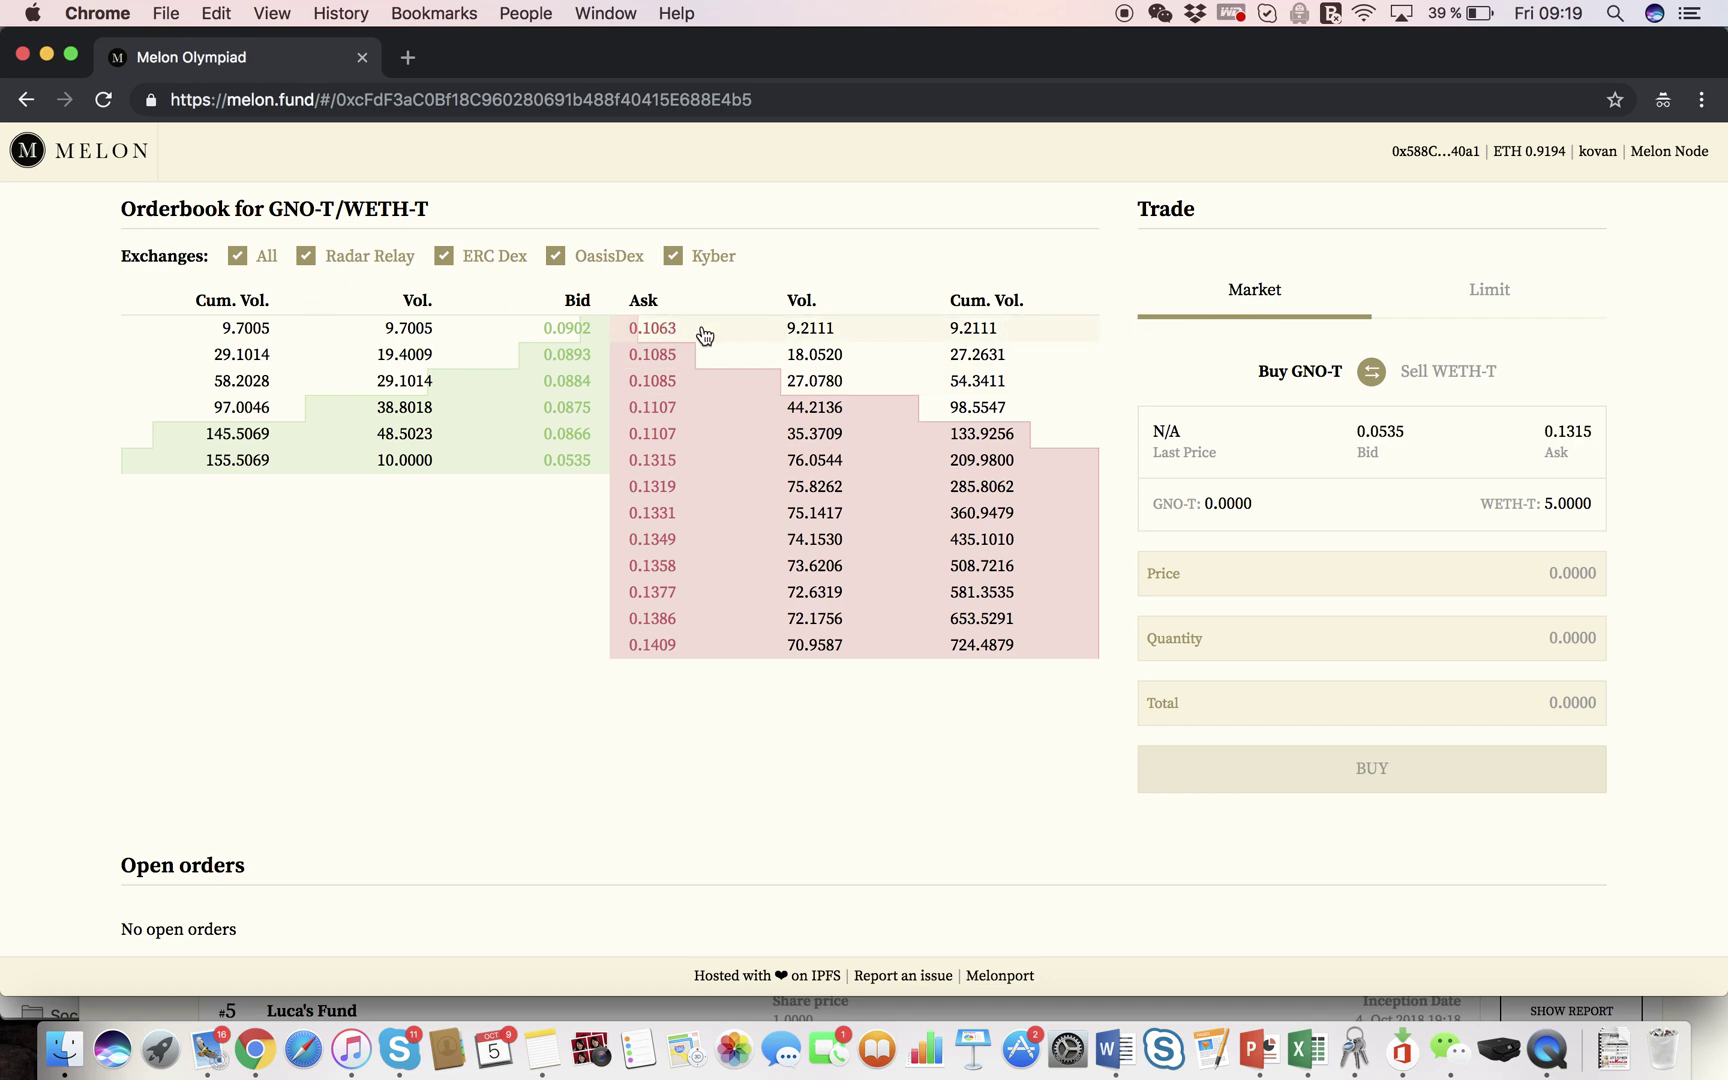
click(654, 334)
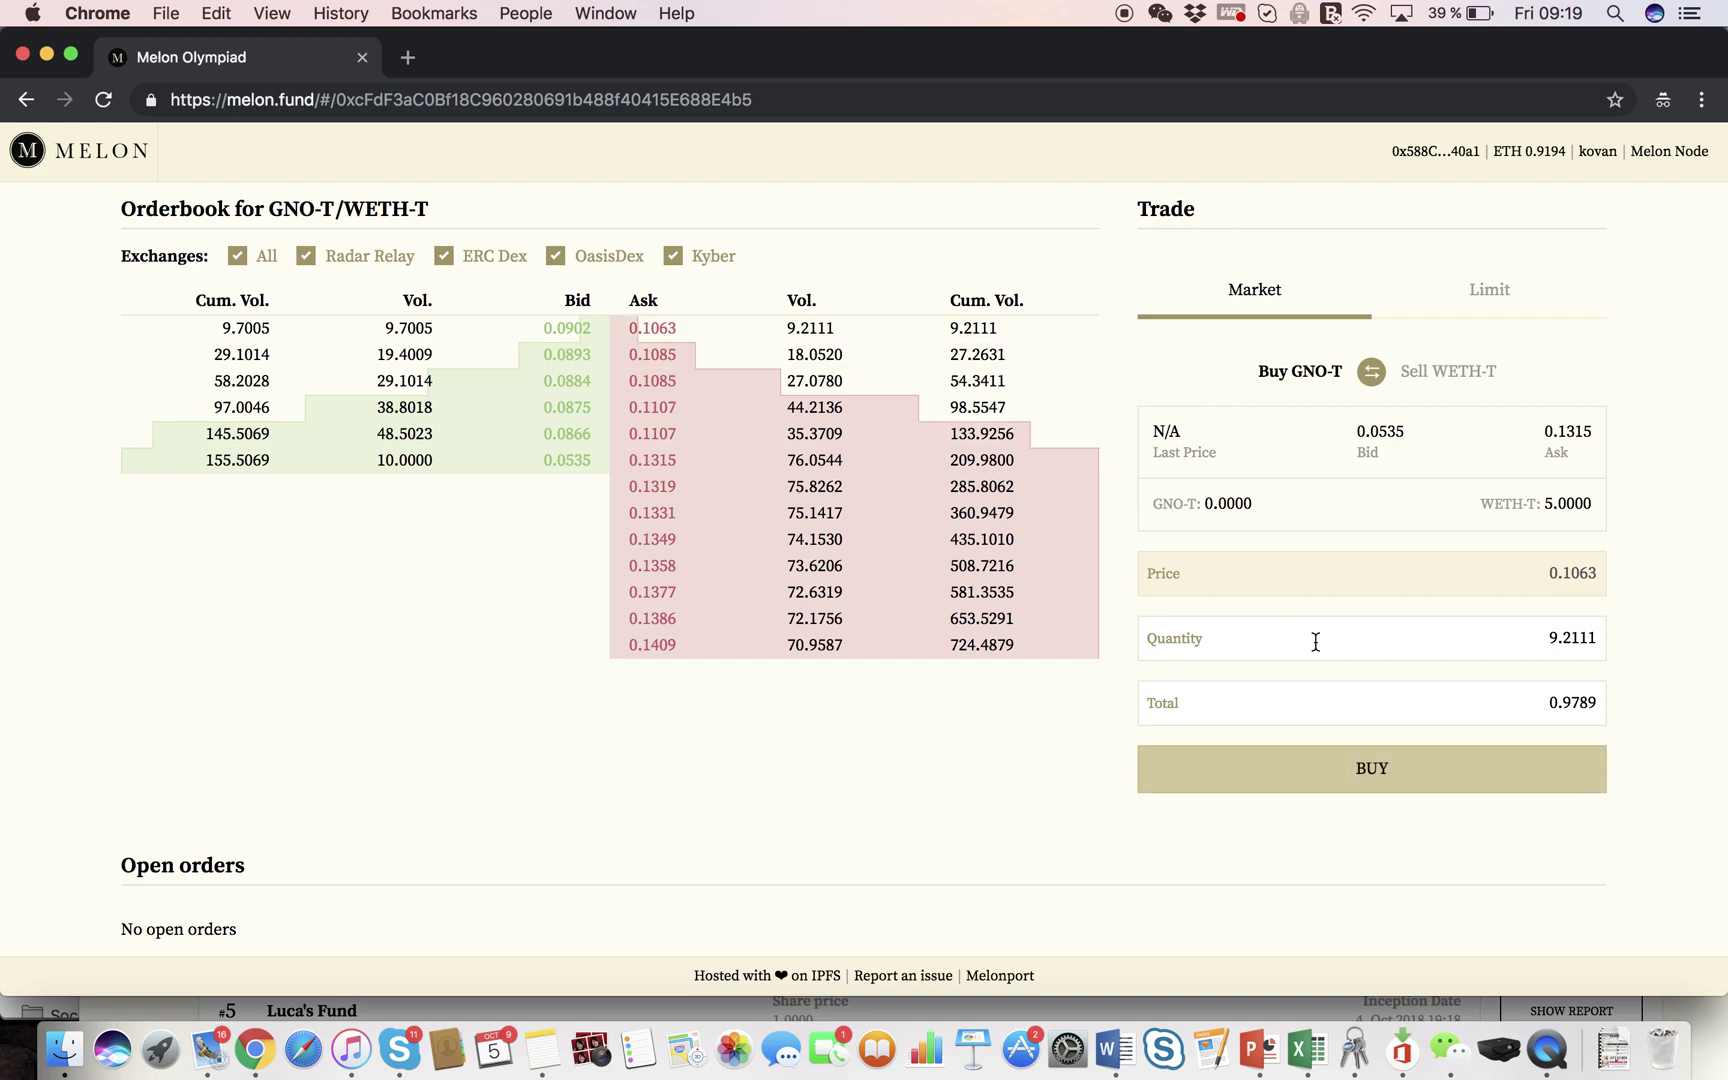
click(1370, 778)
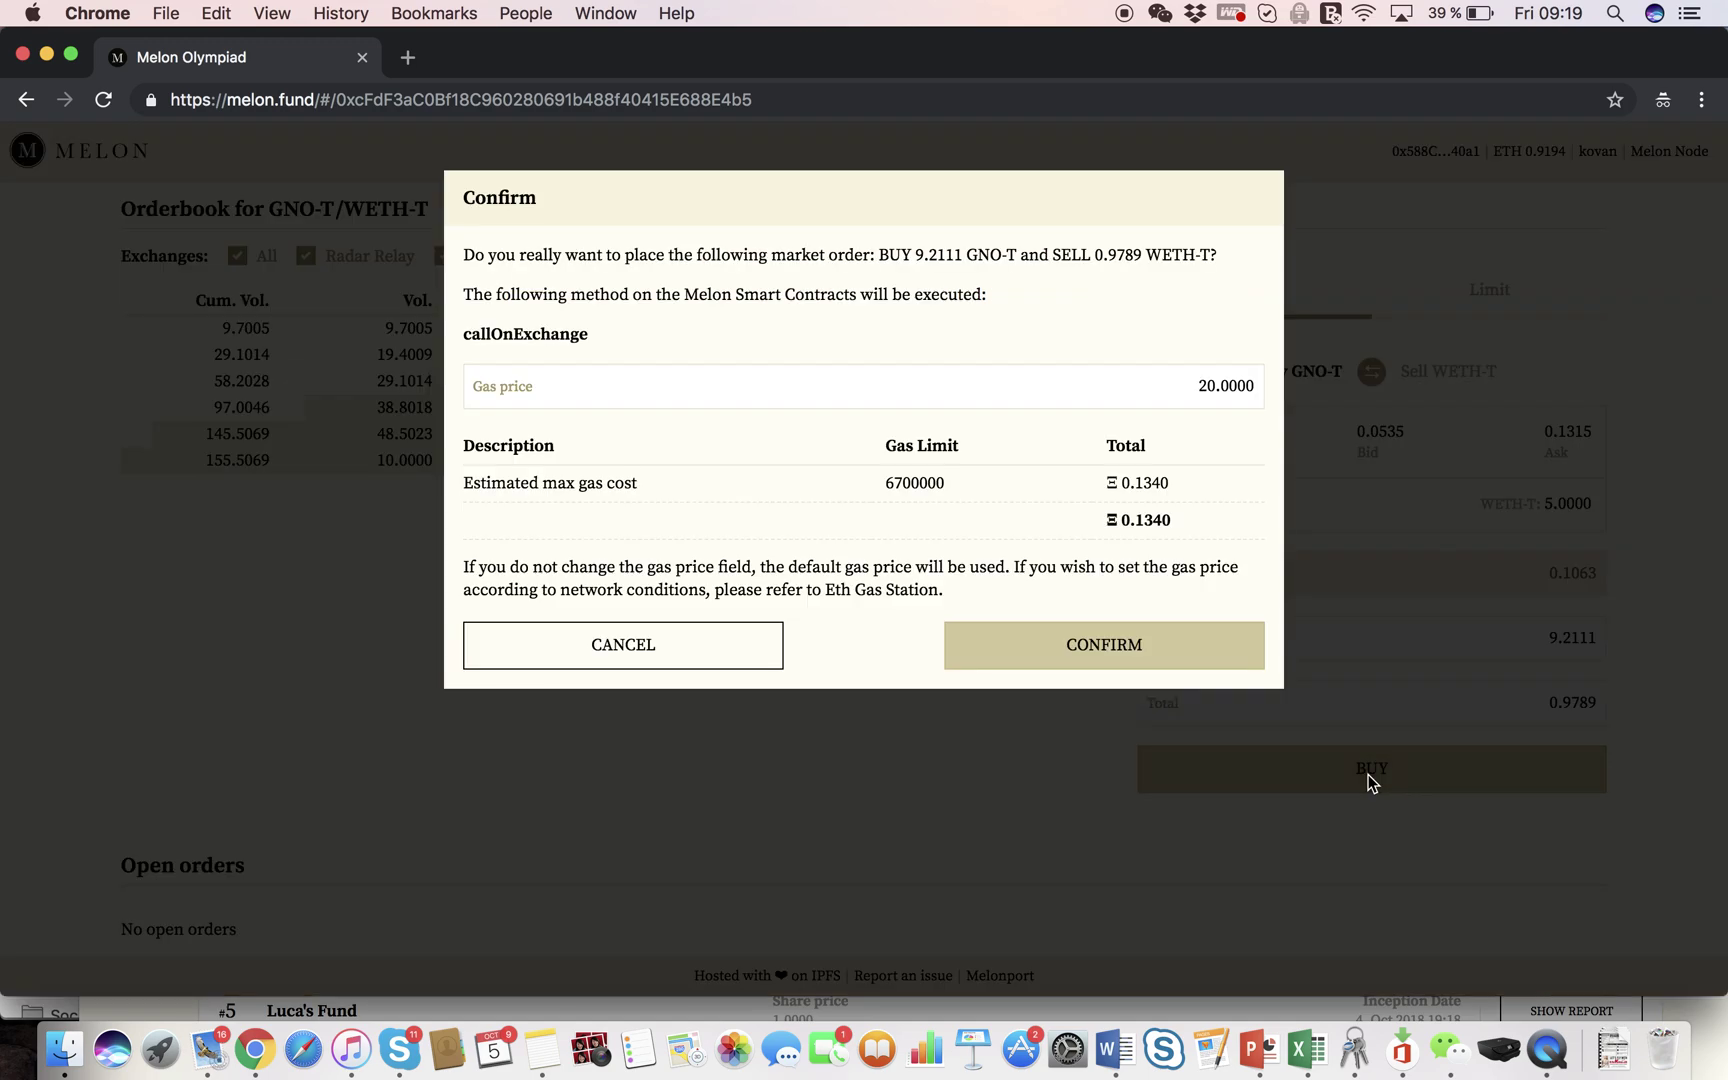
click(1152, 666)
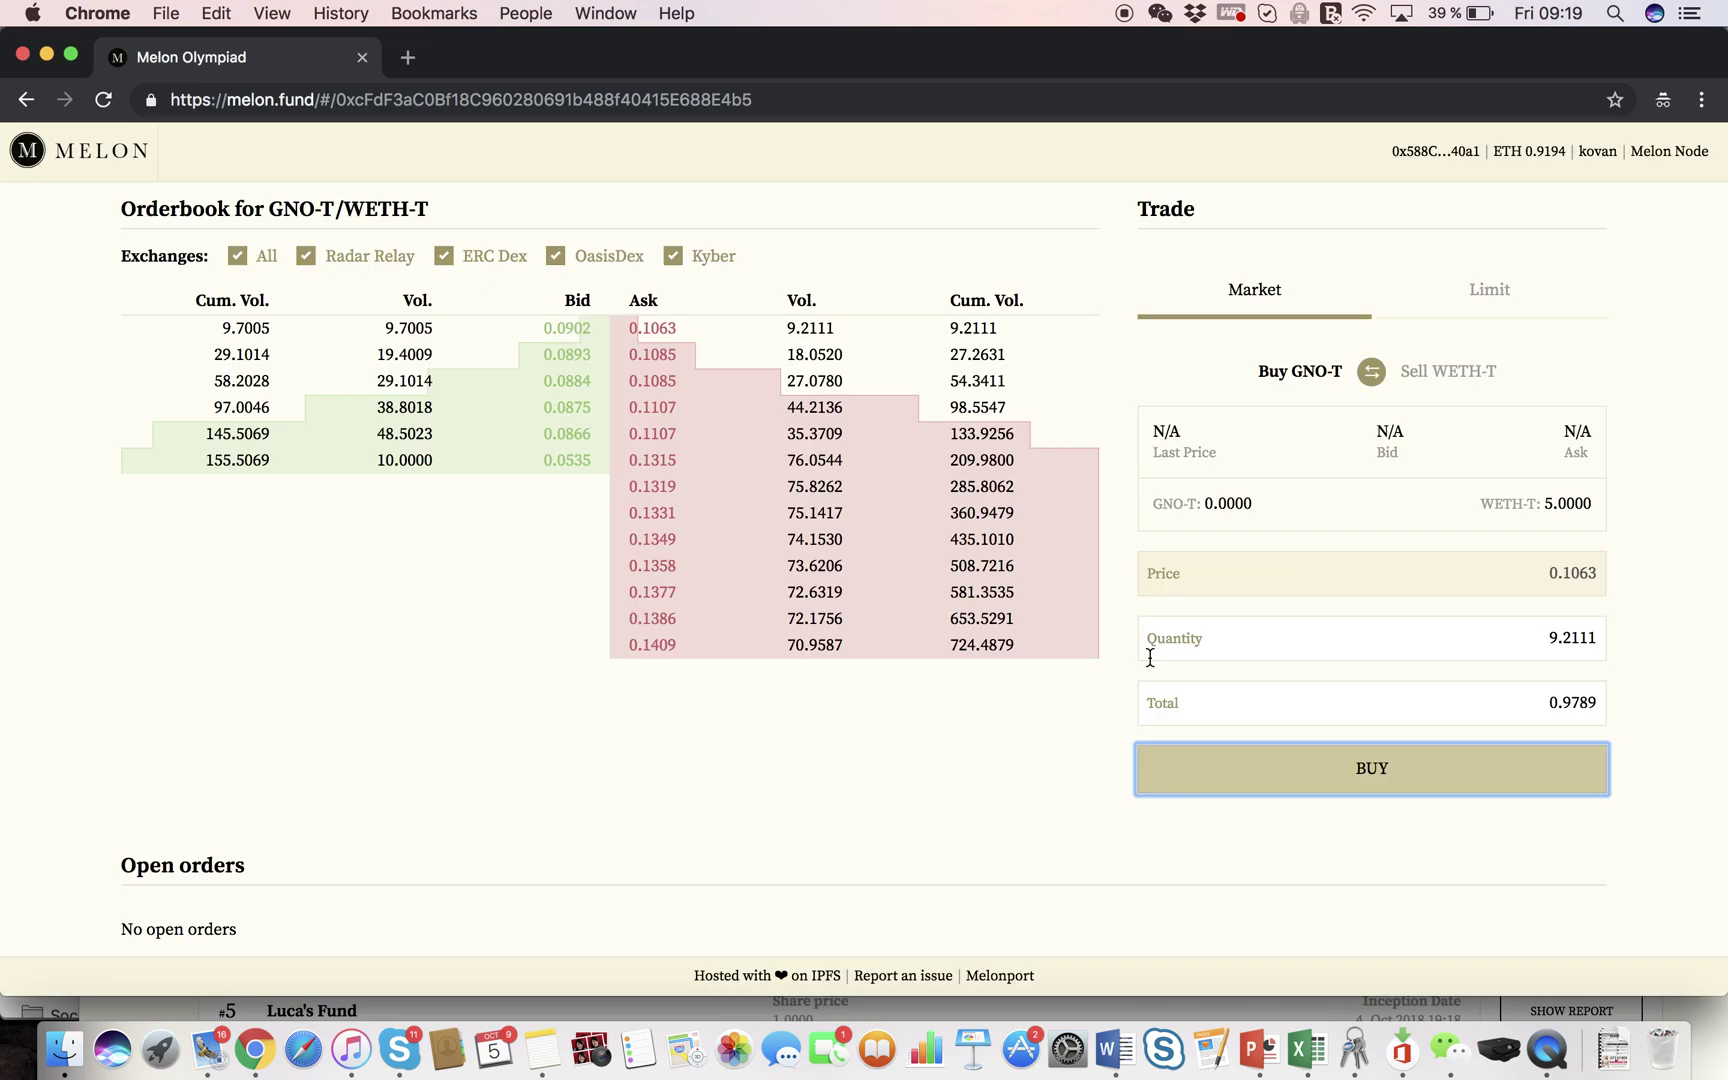
Step: Check the 9.5977 GNO-T and 4.0211 WETH-T holdings rows, then return to the top
scroll(1150, 657, up, 10)
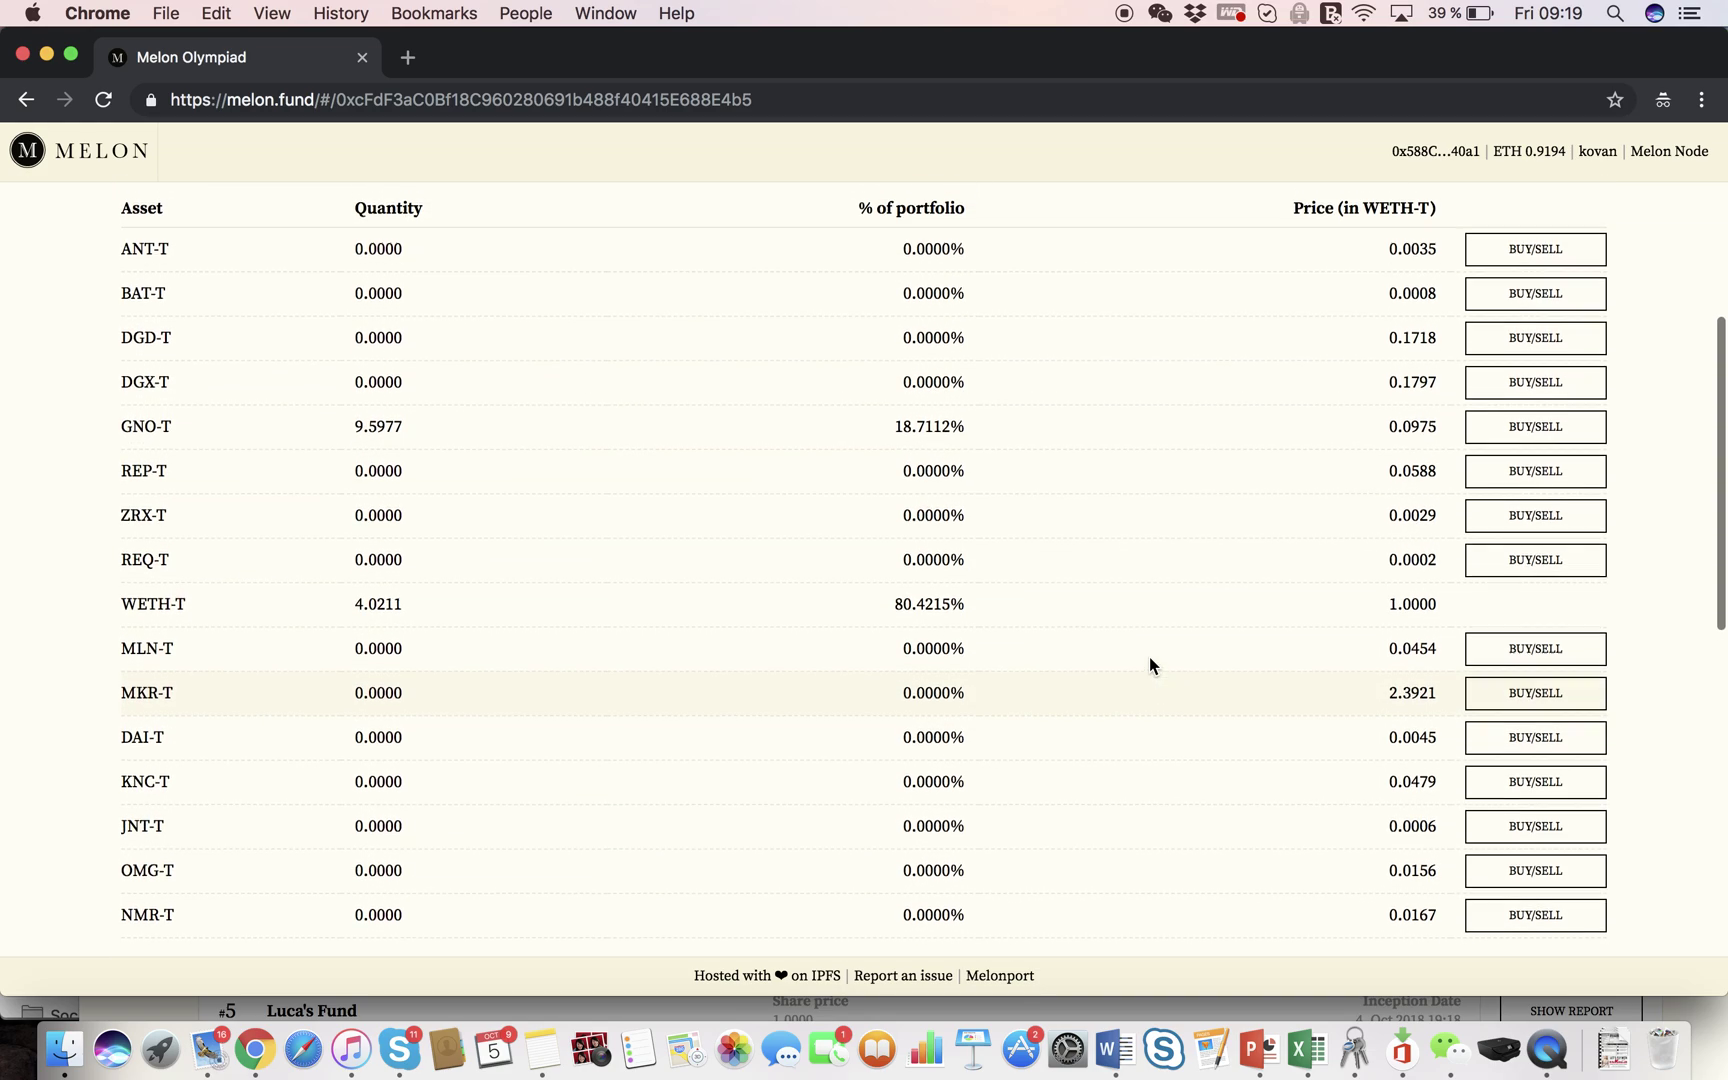
scroll(1149, 656, up, 2)
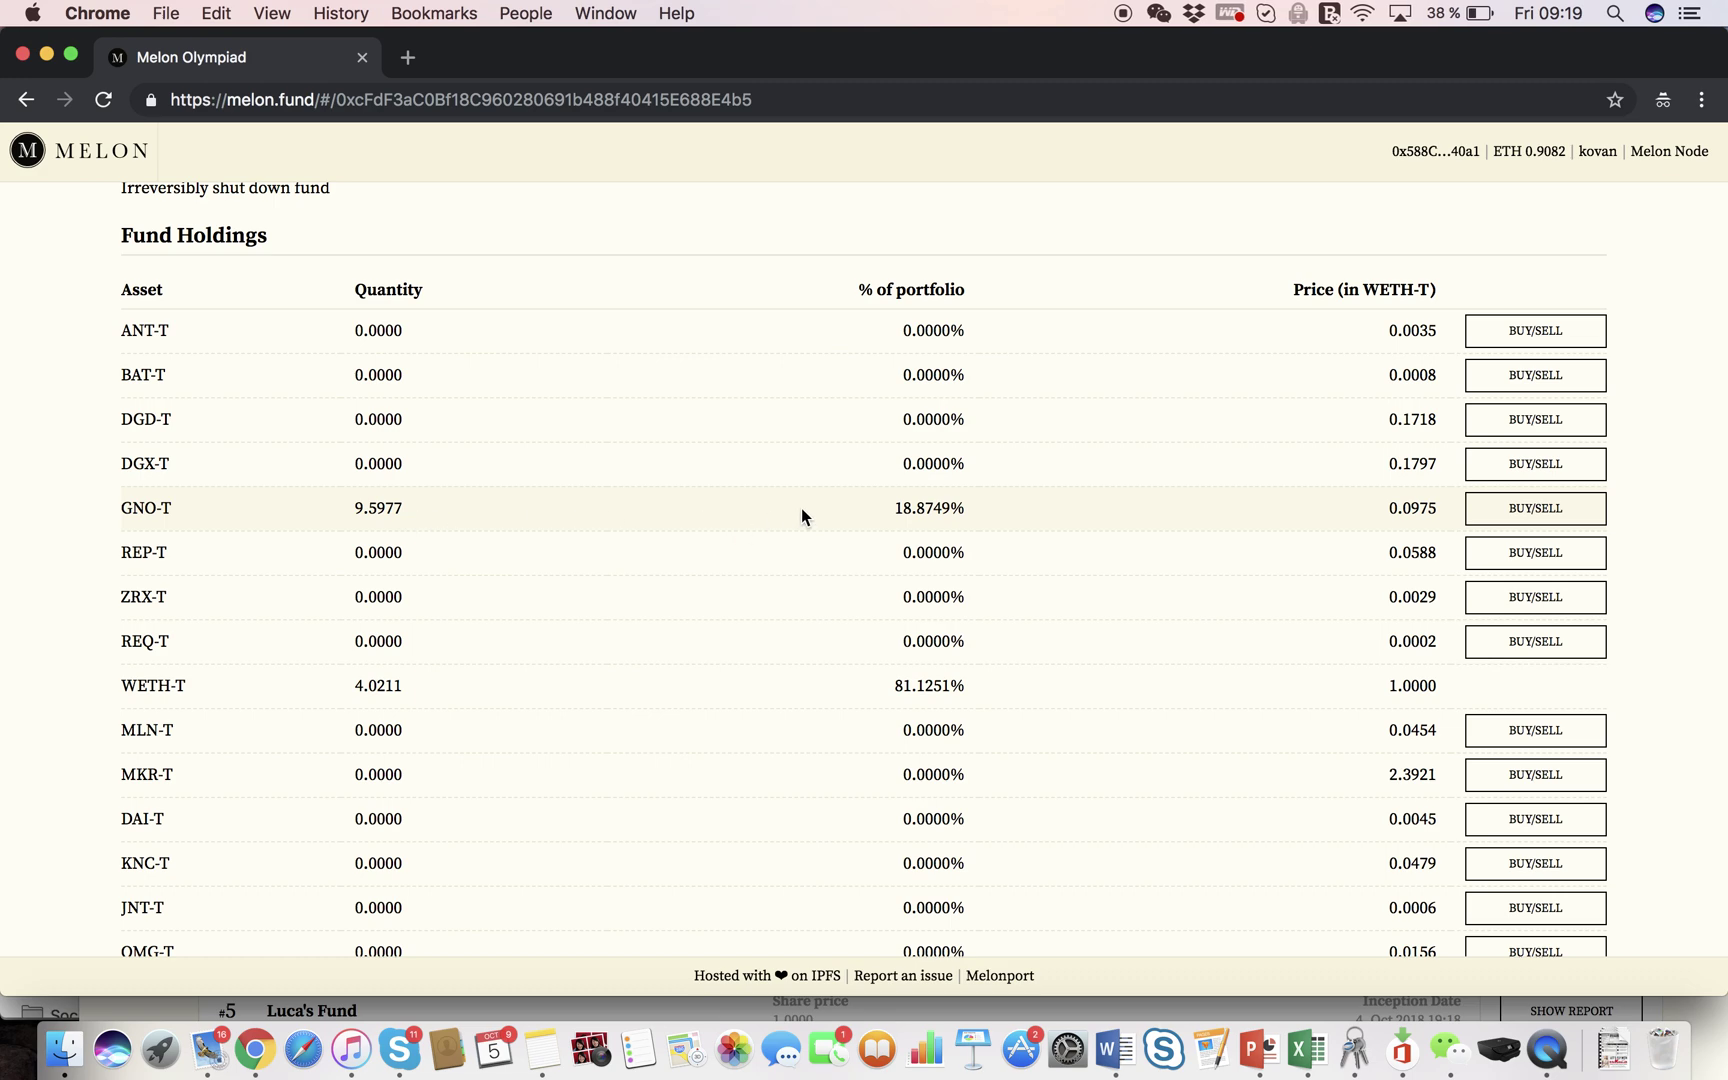
scroll(801, 508, down, 2)
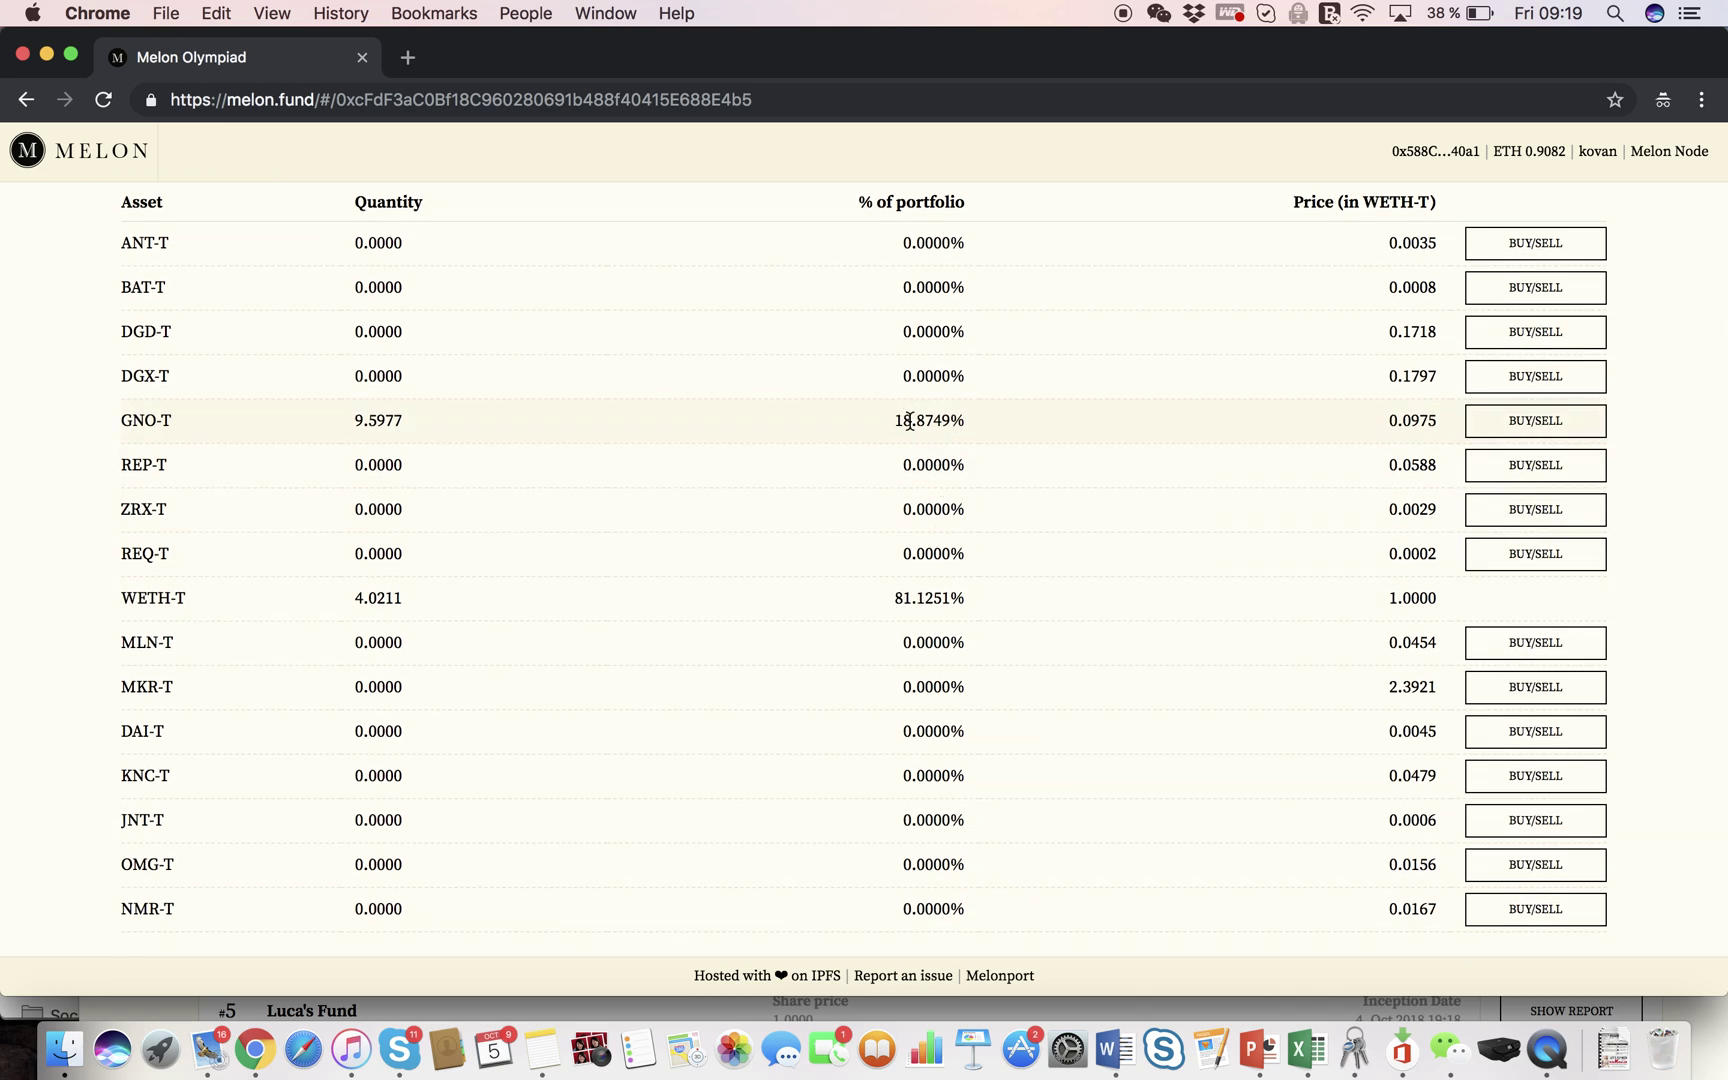
scroll(909, 420, down, 5)
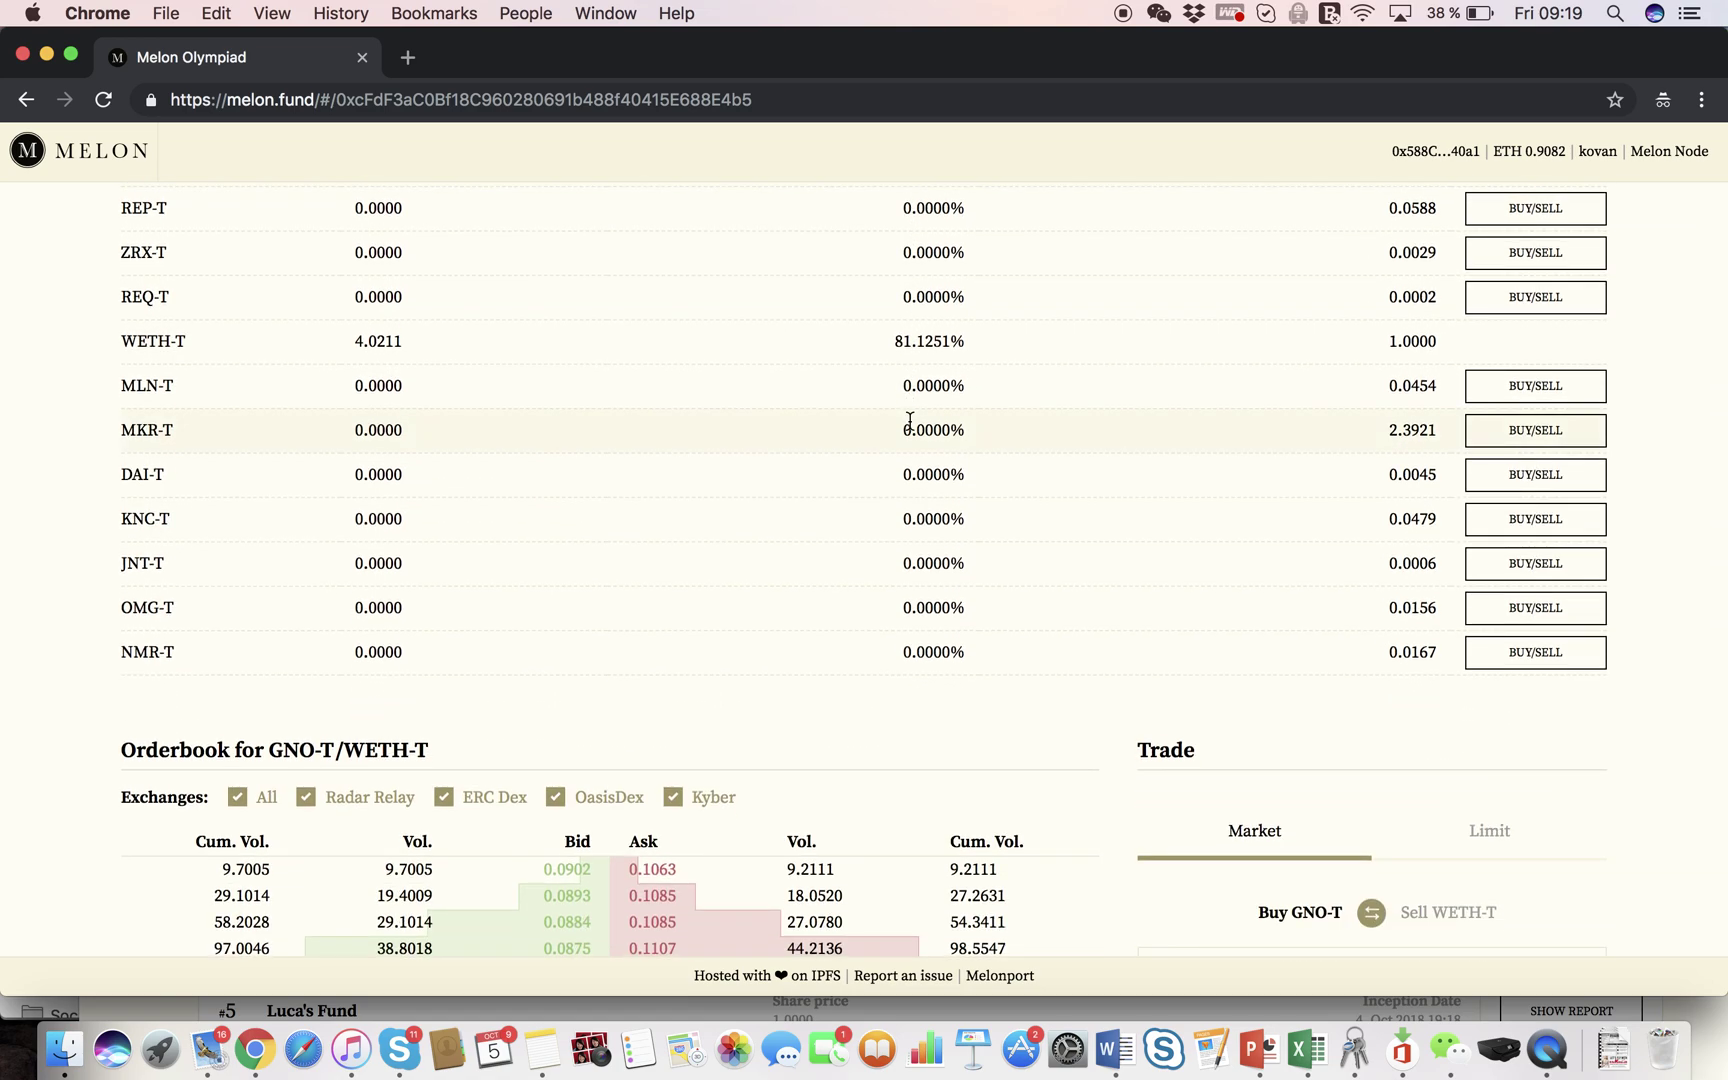
scroll(910, 420, down, 15)
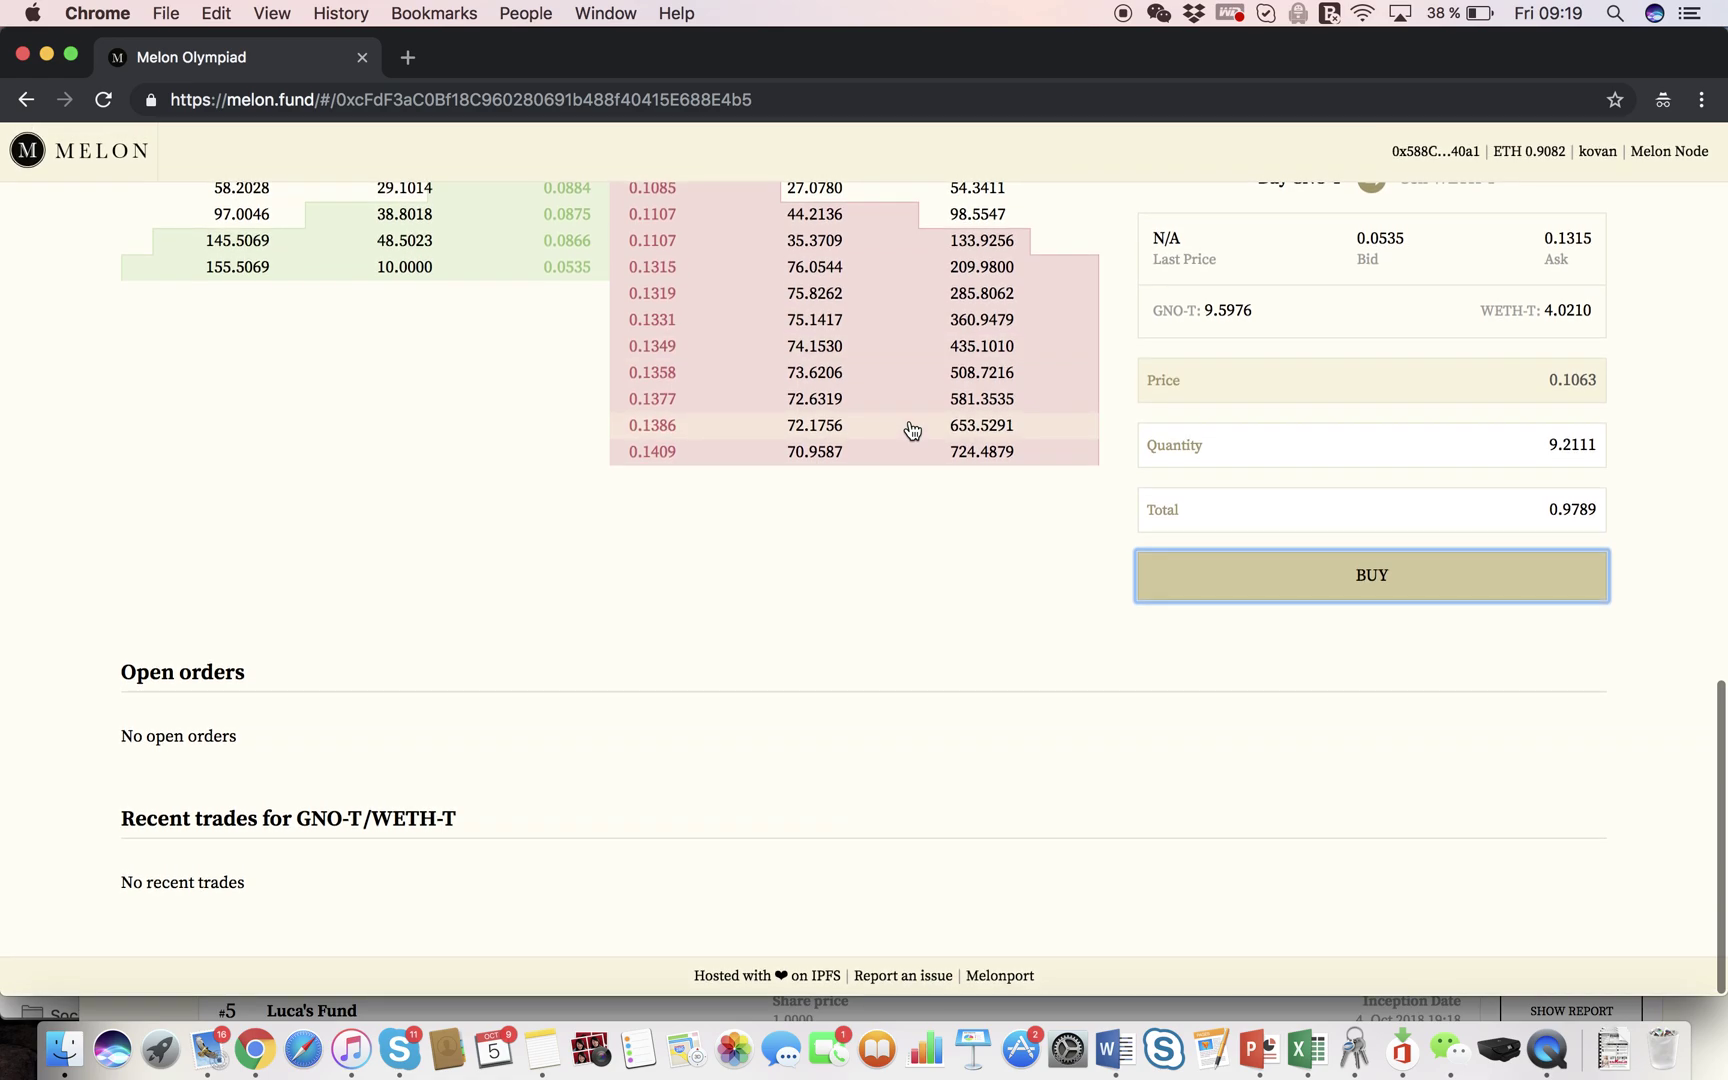
scroll(912, 430, up, 20)
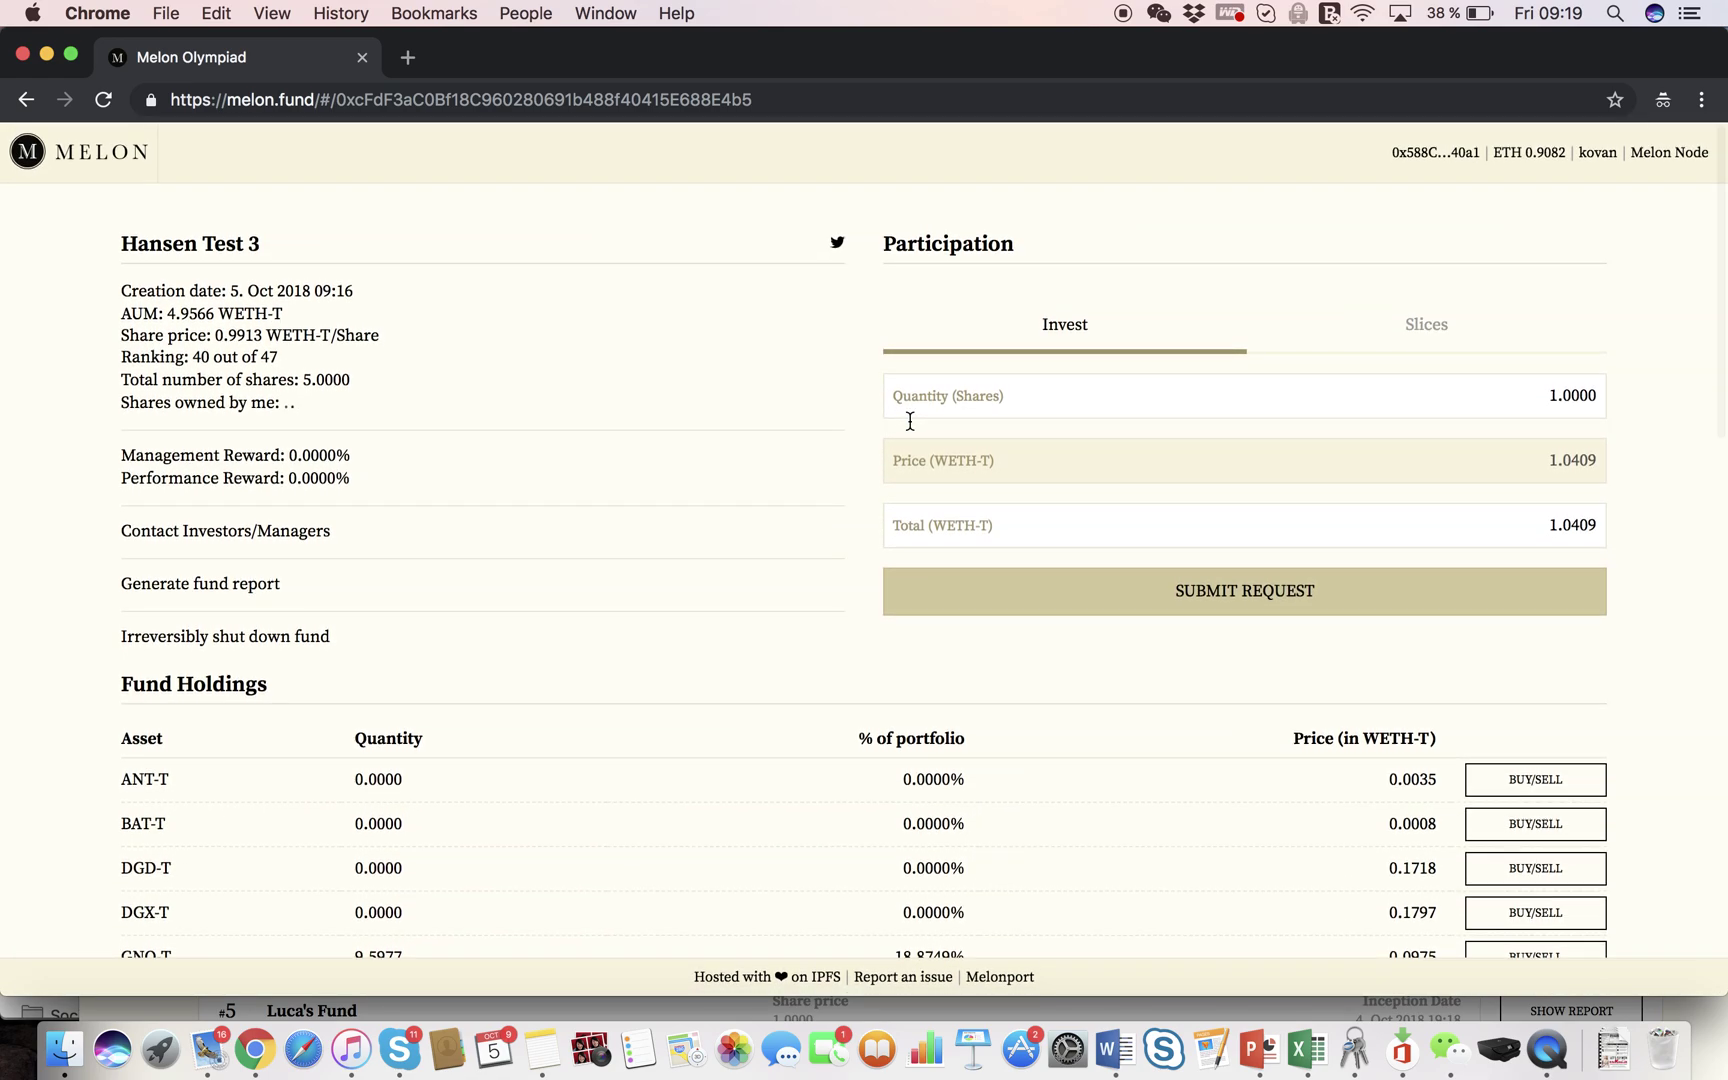